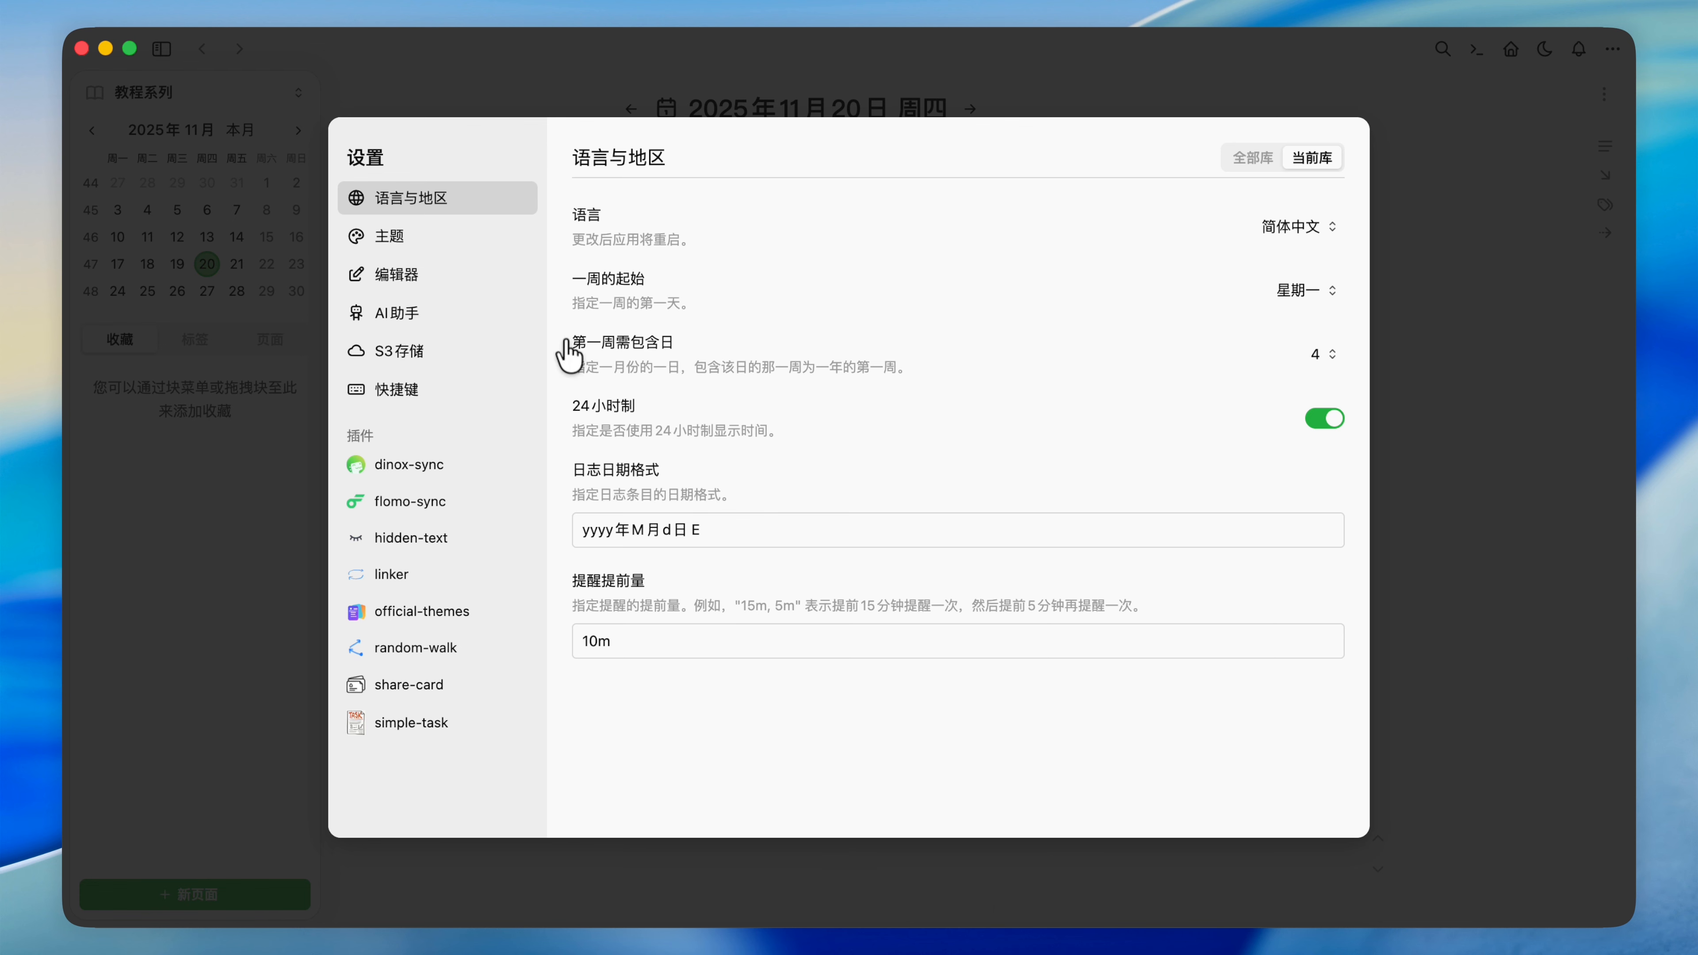
Step: Review the theme settings, including the theme colour picker, and look through the editor settings without changing anything
click(479, 258)
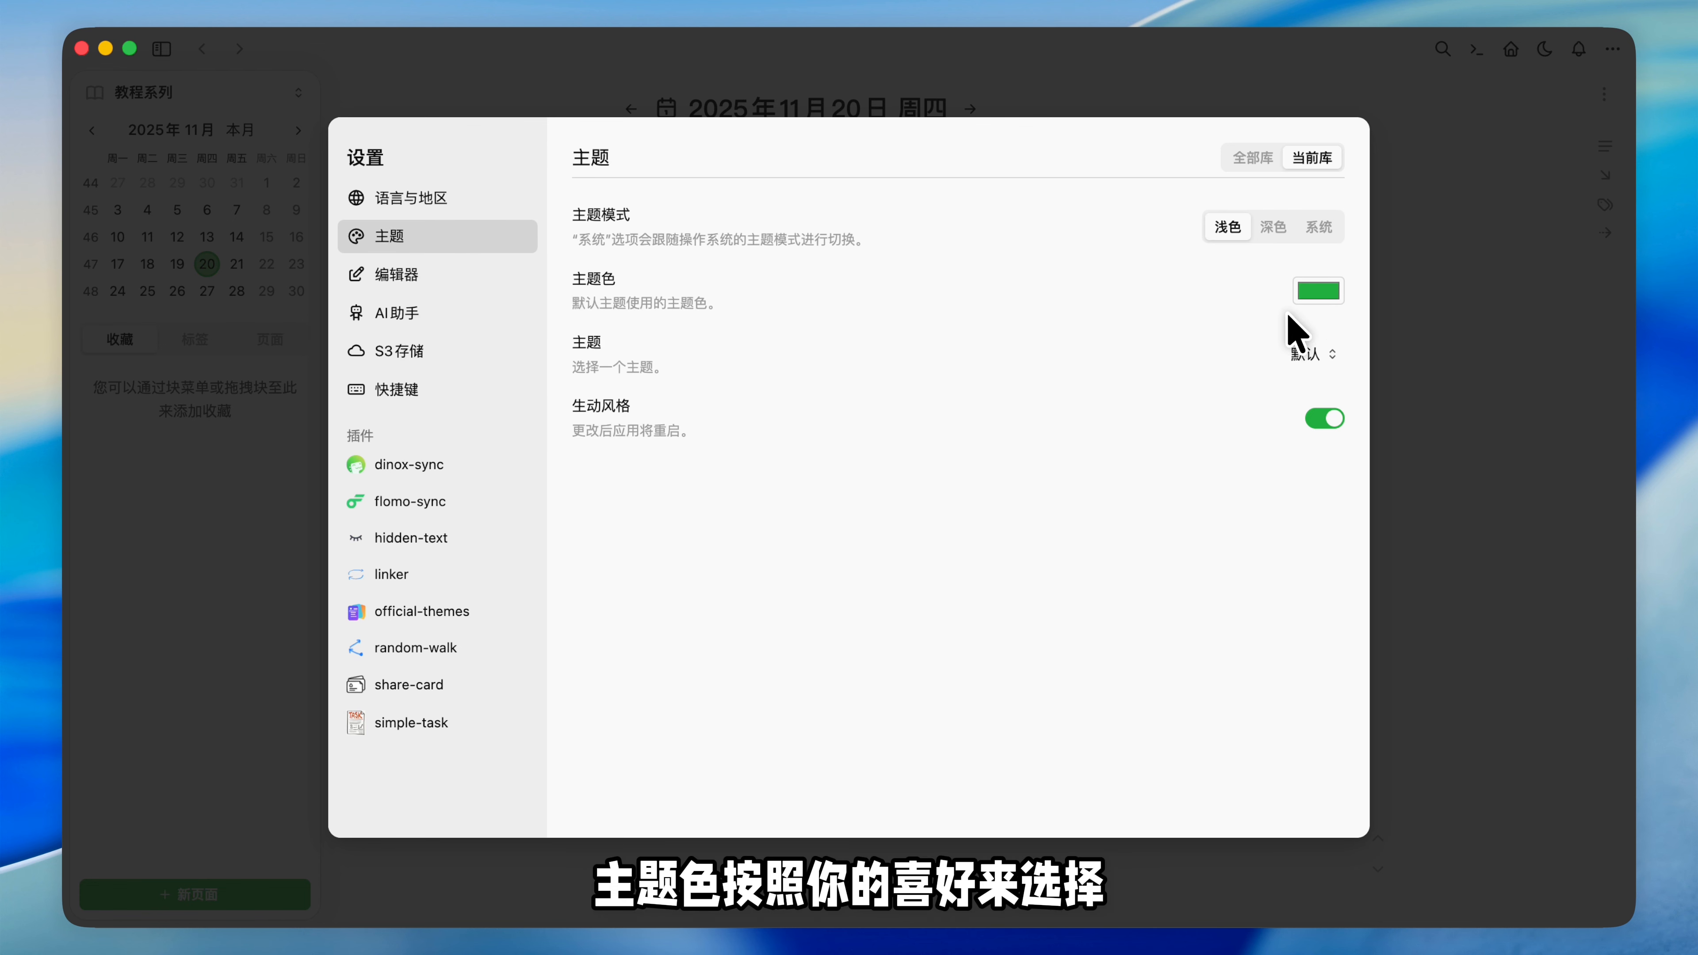
click(1315, 295)
click(1154, 565)
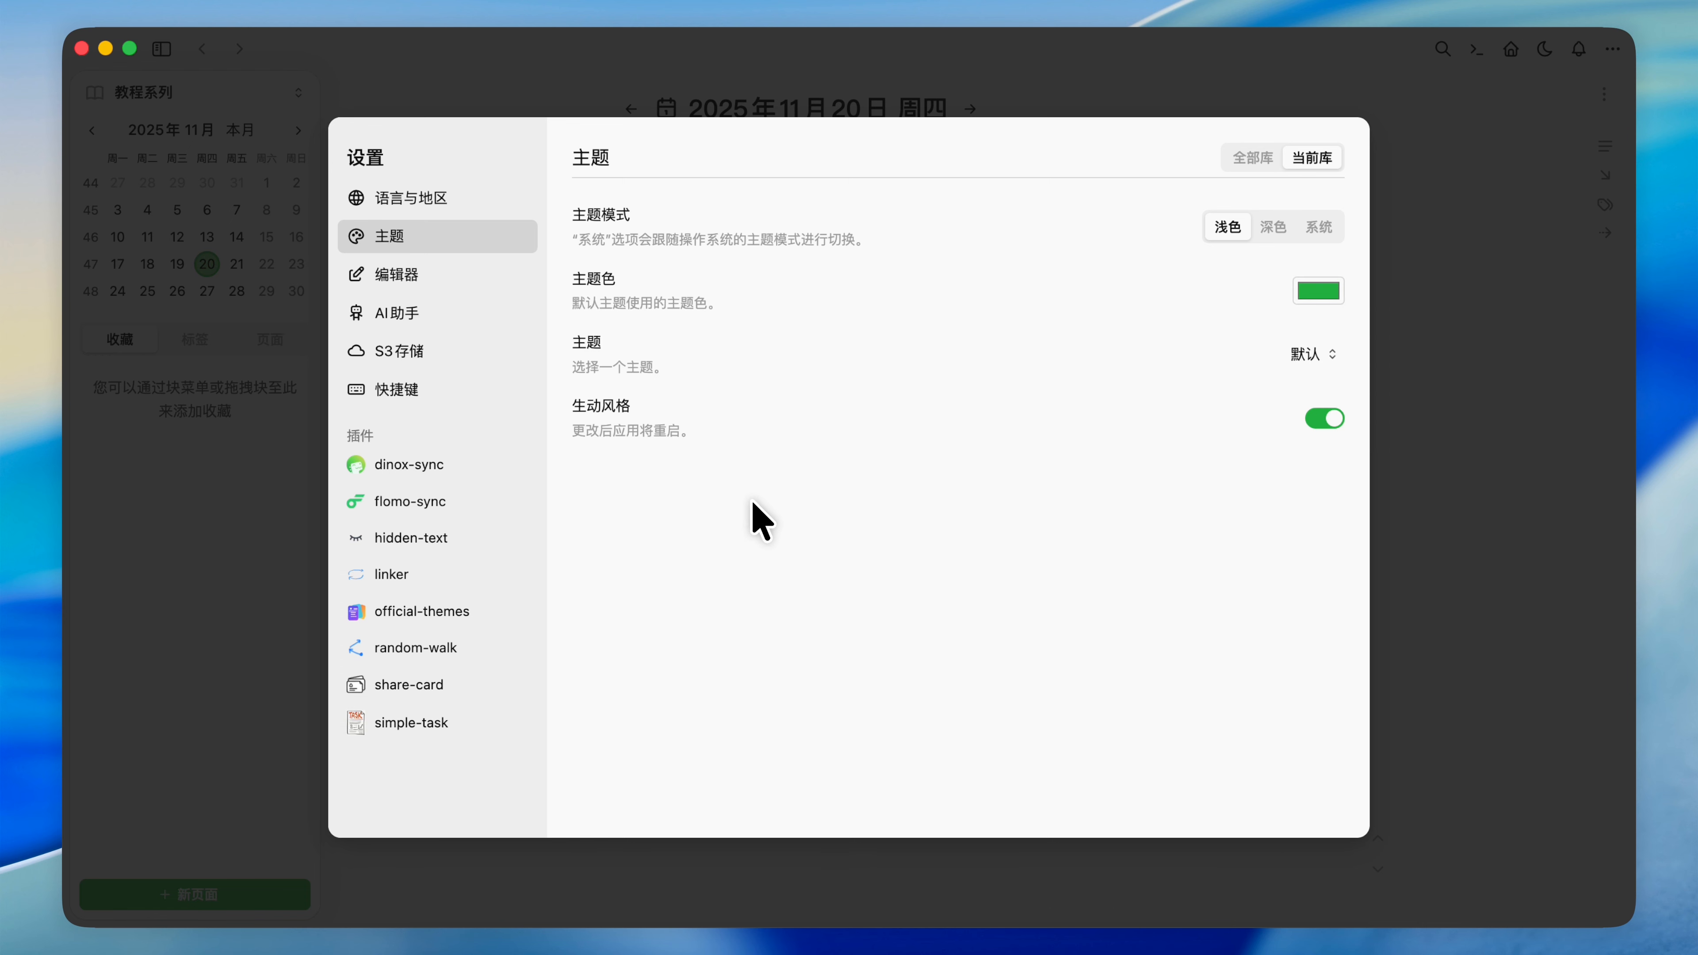
click(456, 287)
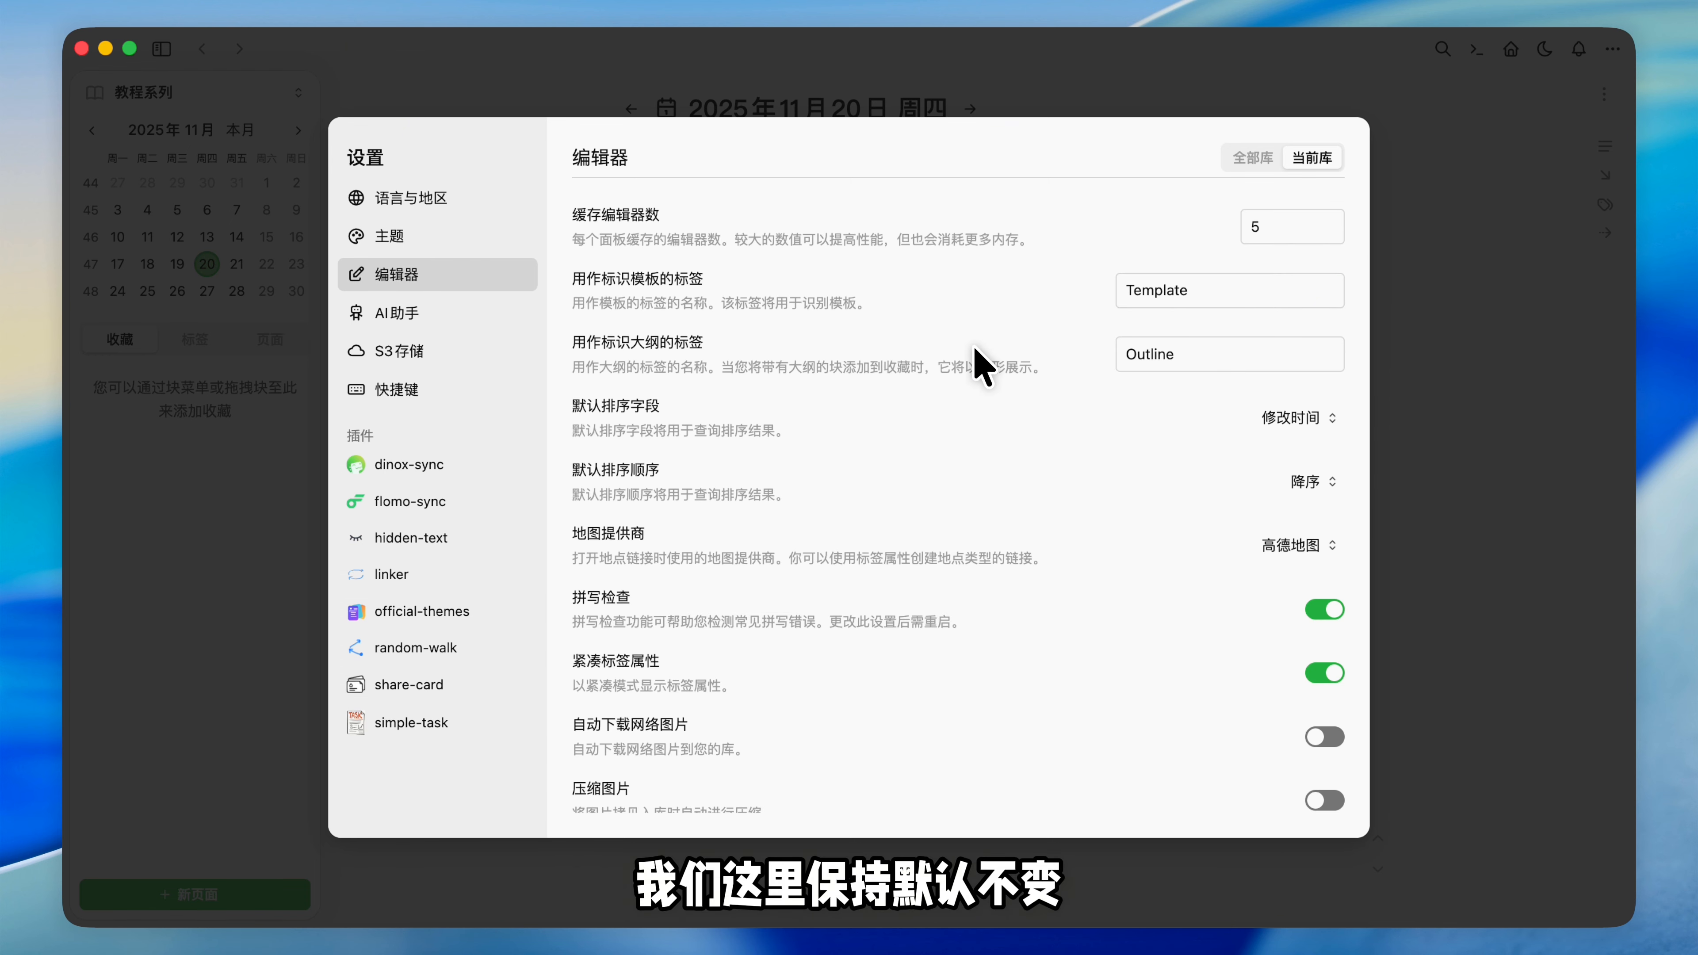
scroll(1003, 419, down, 5)
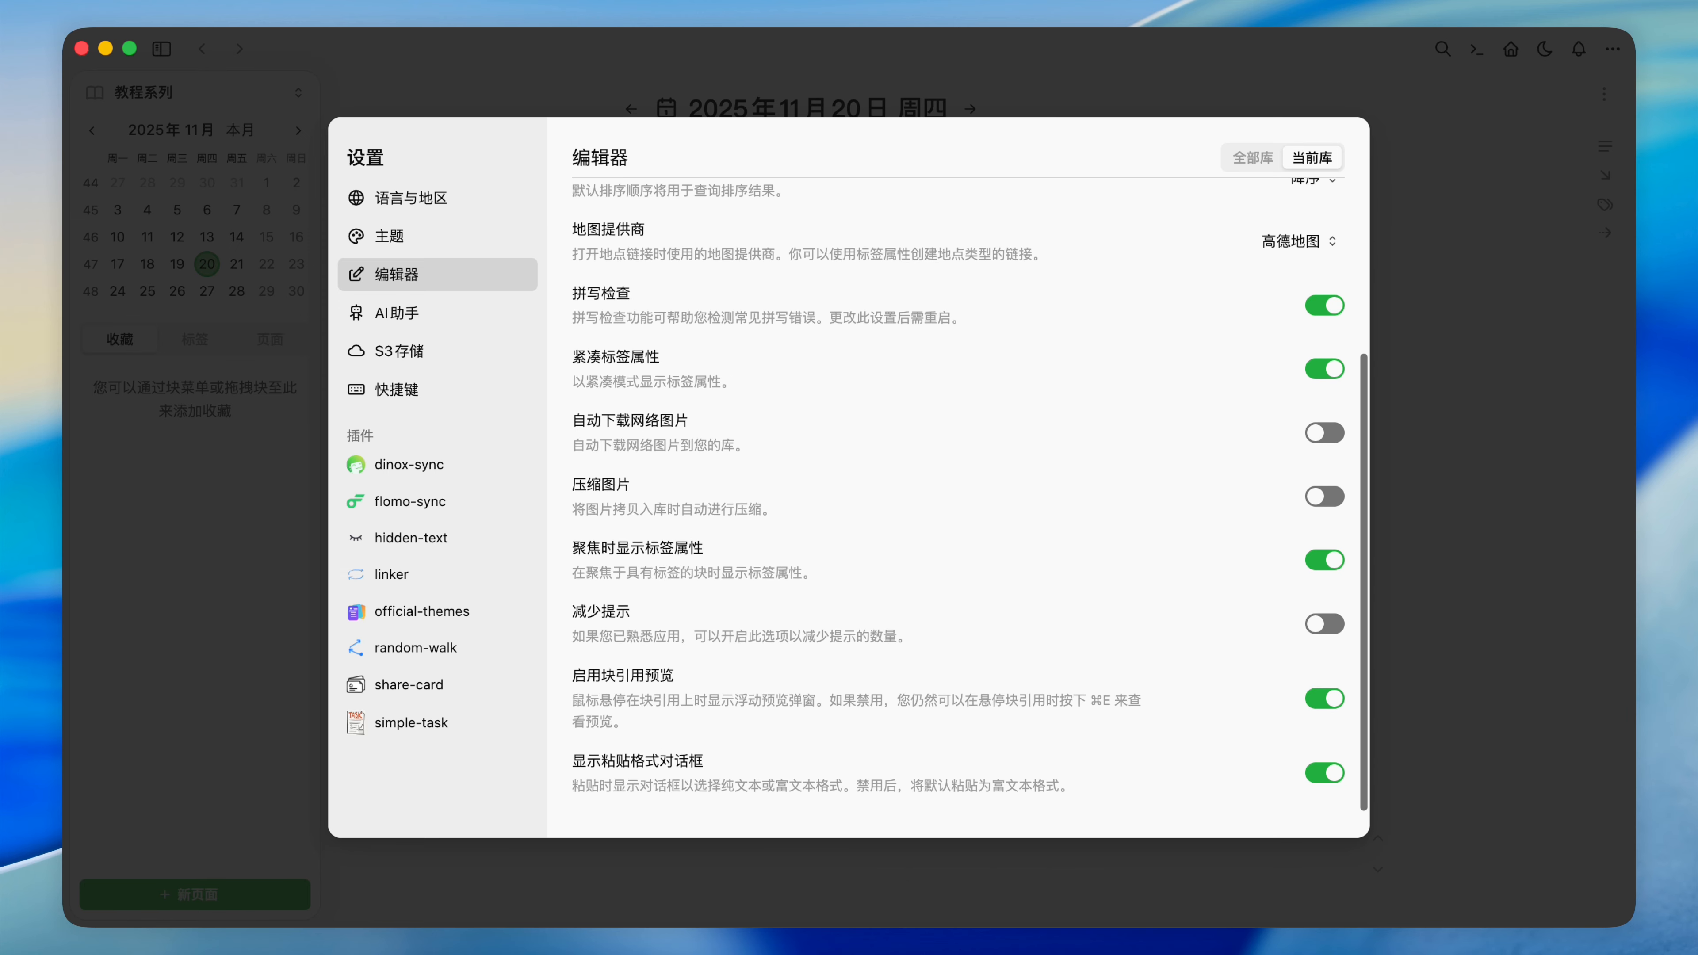
scroll(815, 397, up, 5)
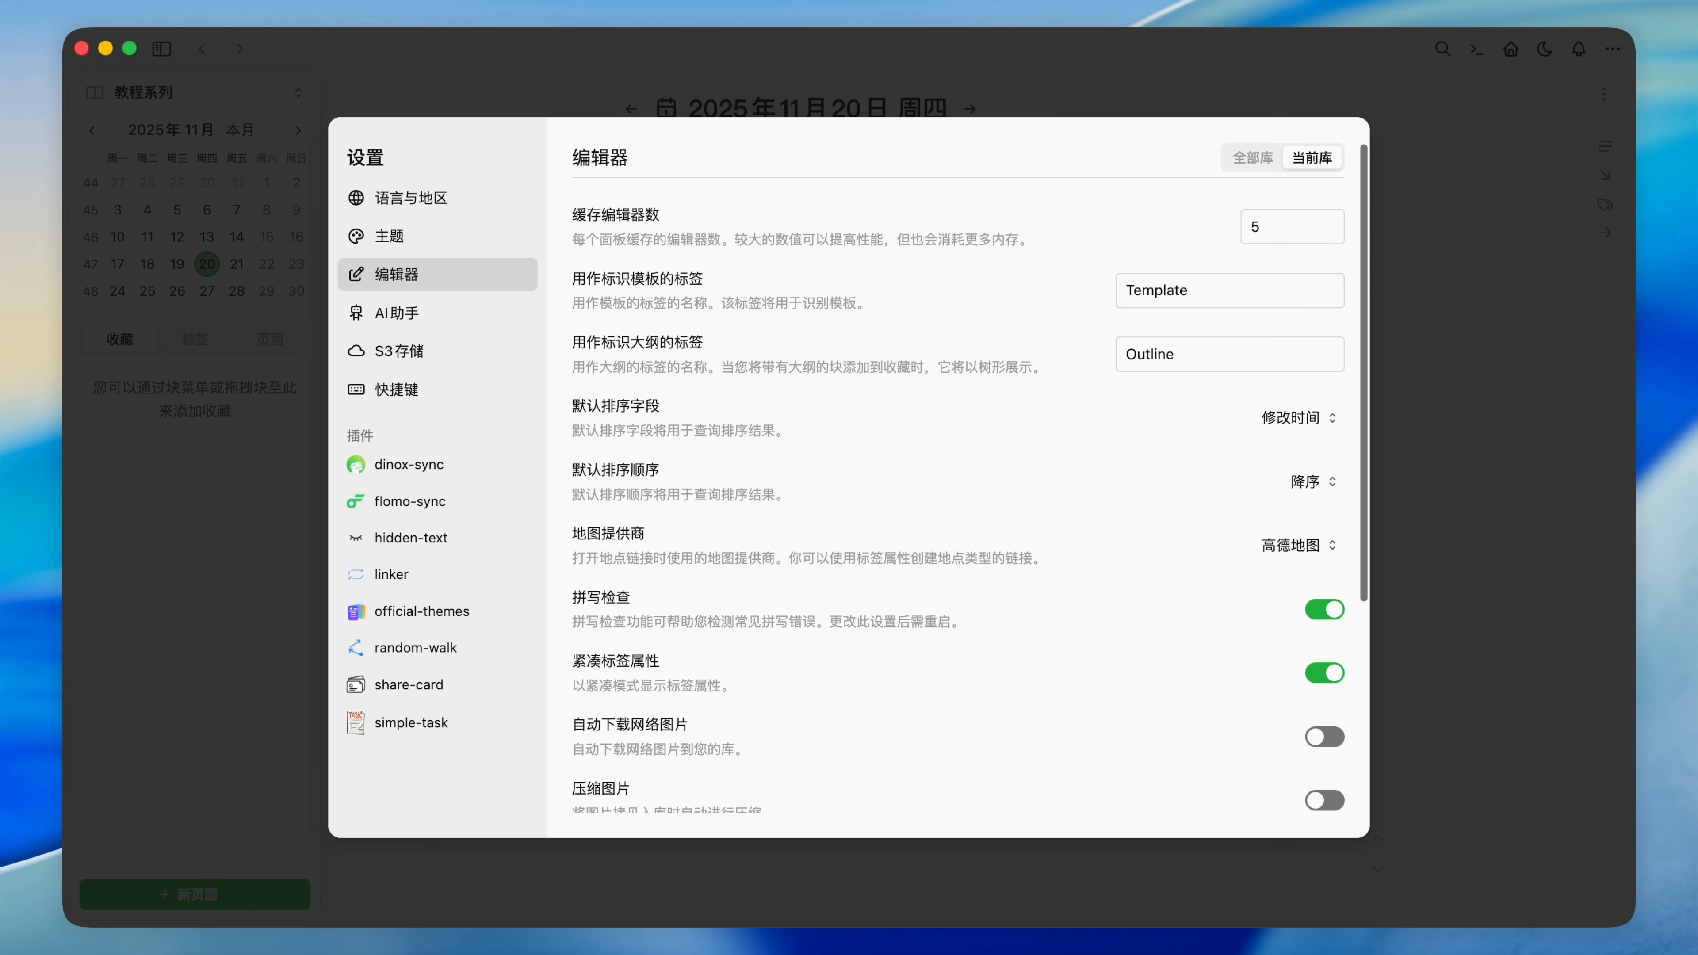
Step: Review the shortcut settings and open shortcut recording for 捕获并插入媒体时间戳, leaving it without recording a combination
click(439, 402)
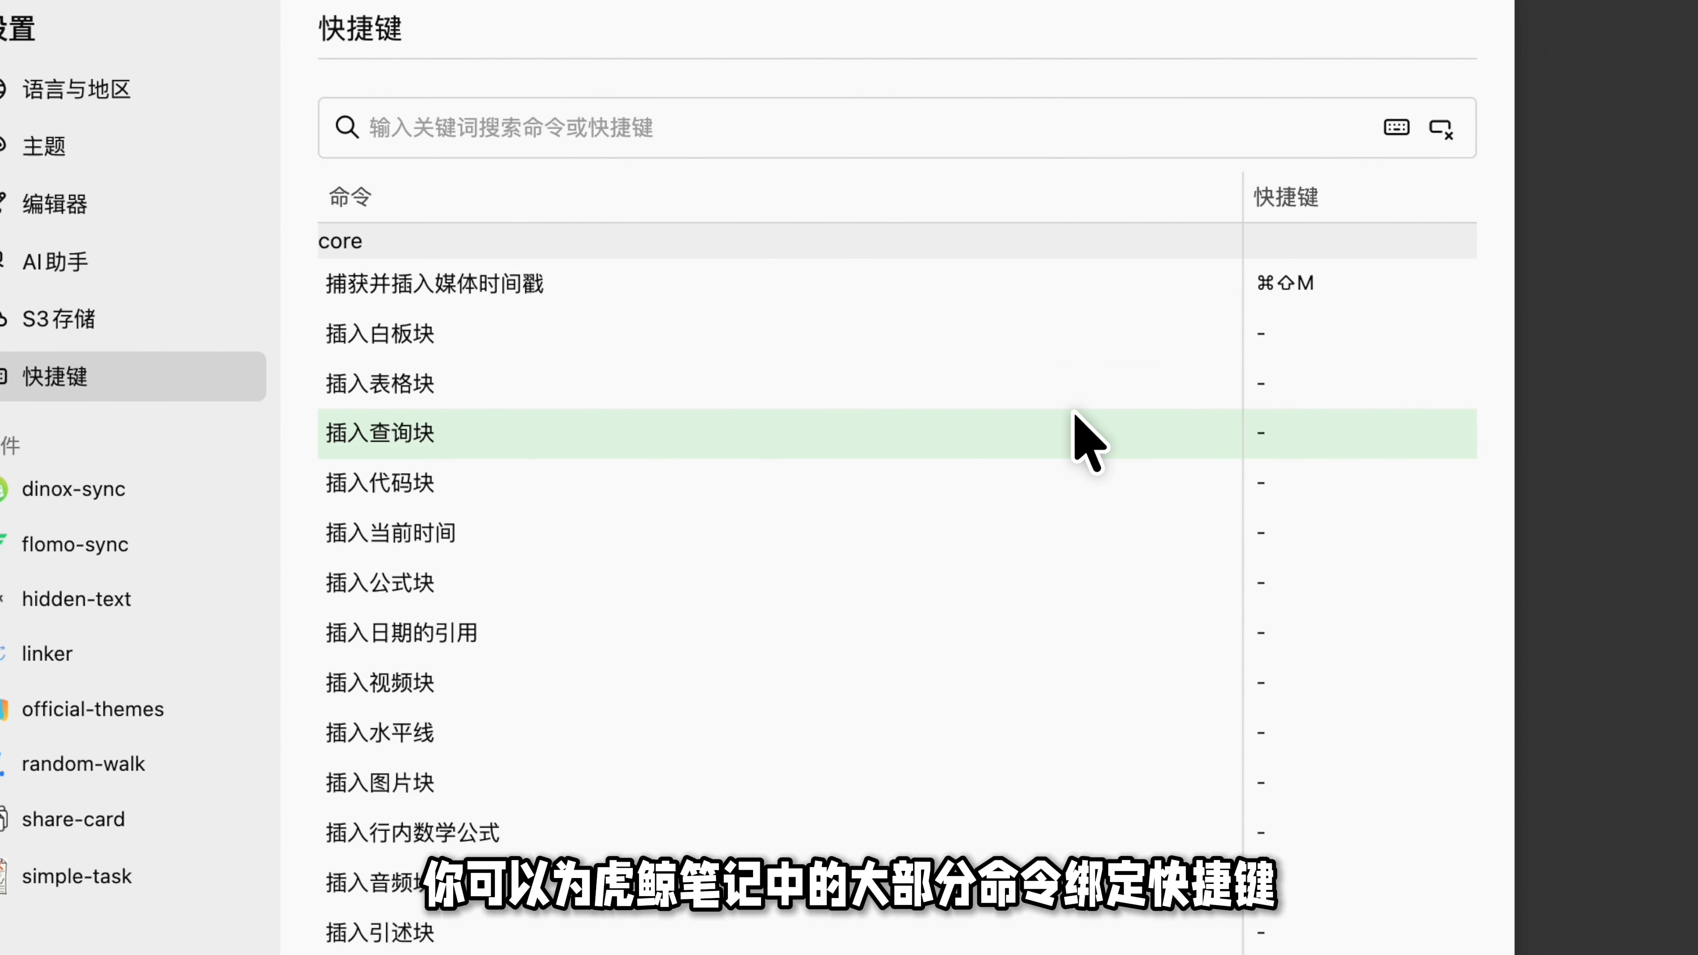
click(1344, 281)
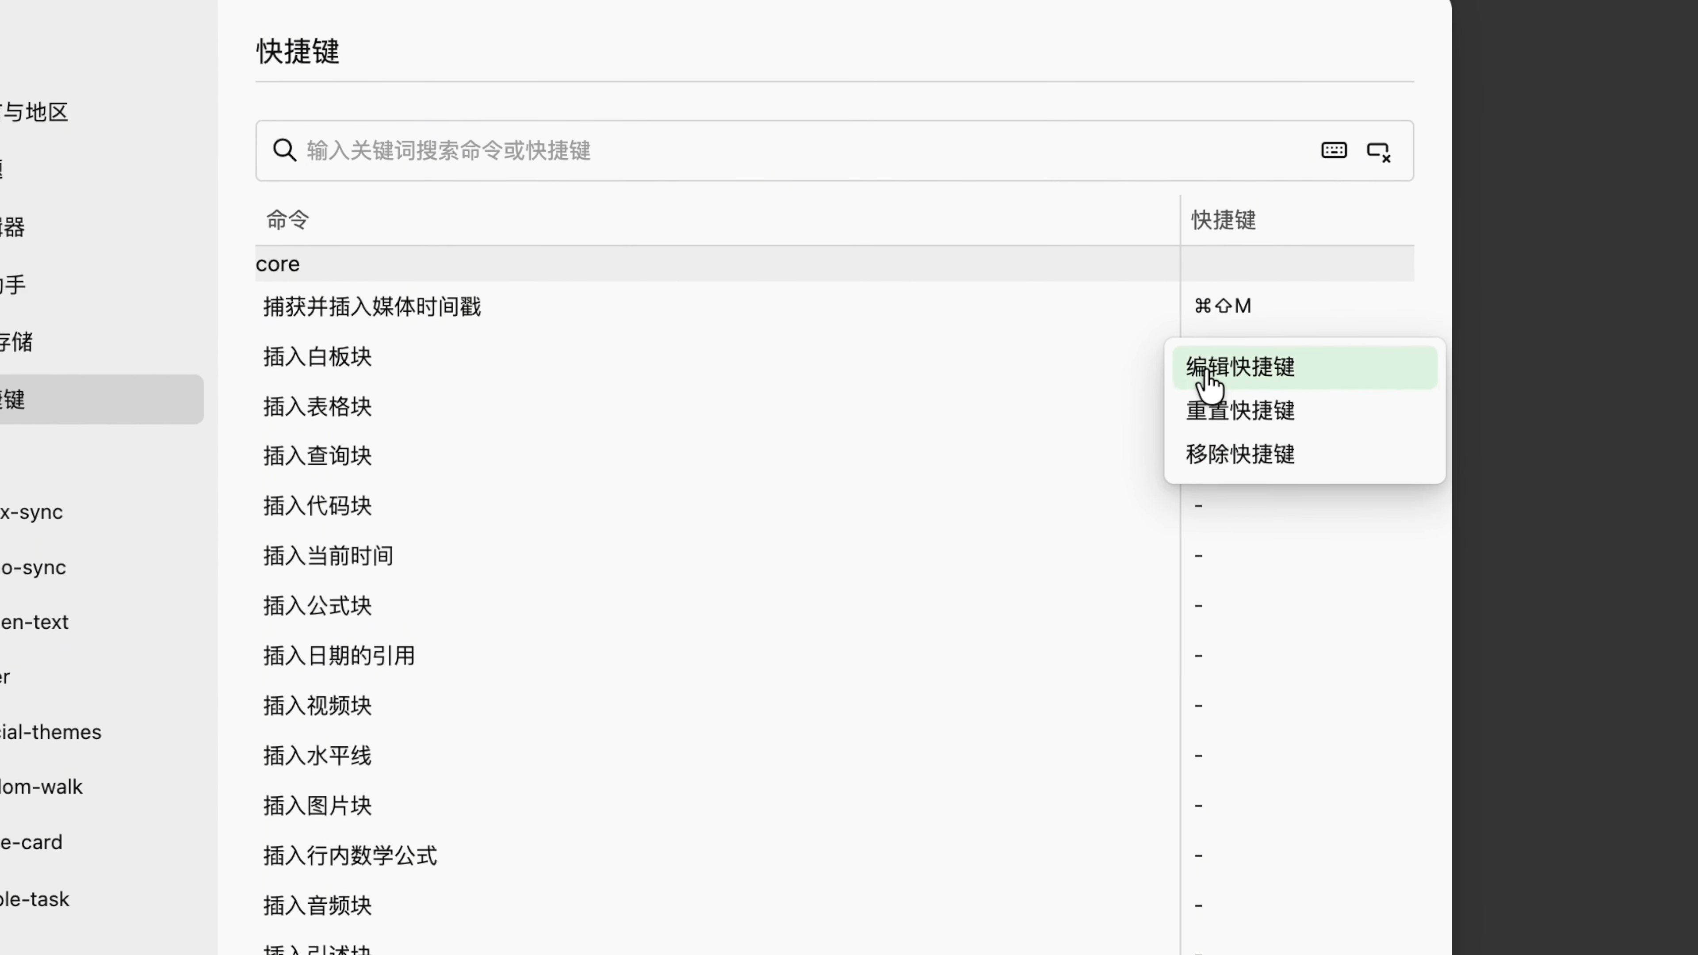
click(1170, 336)
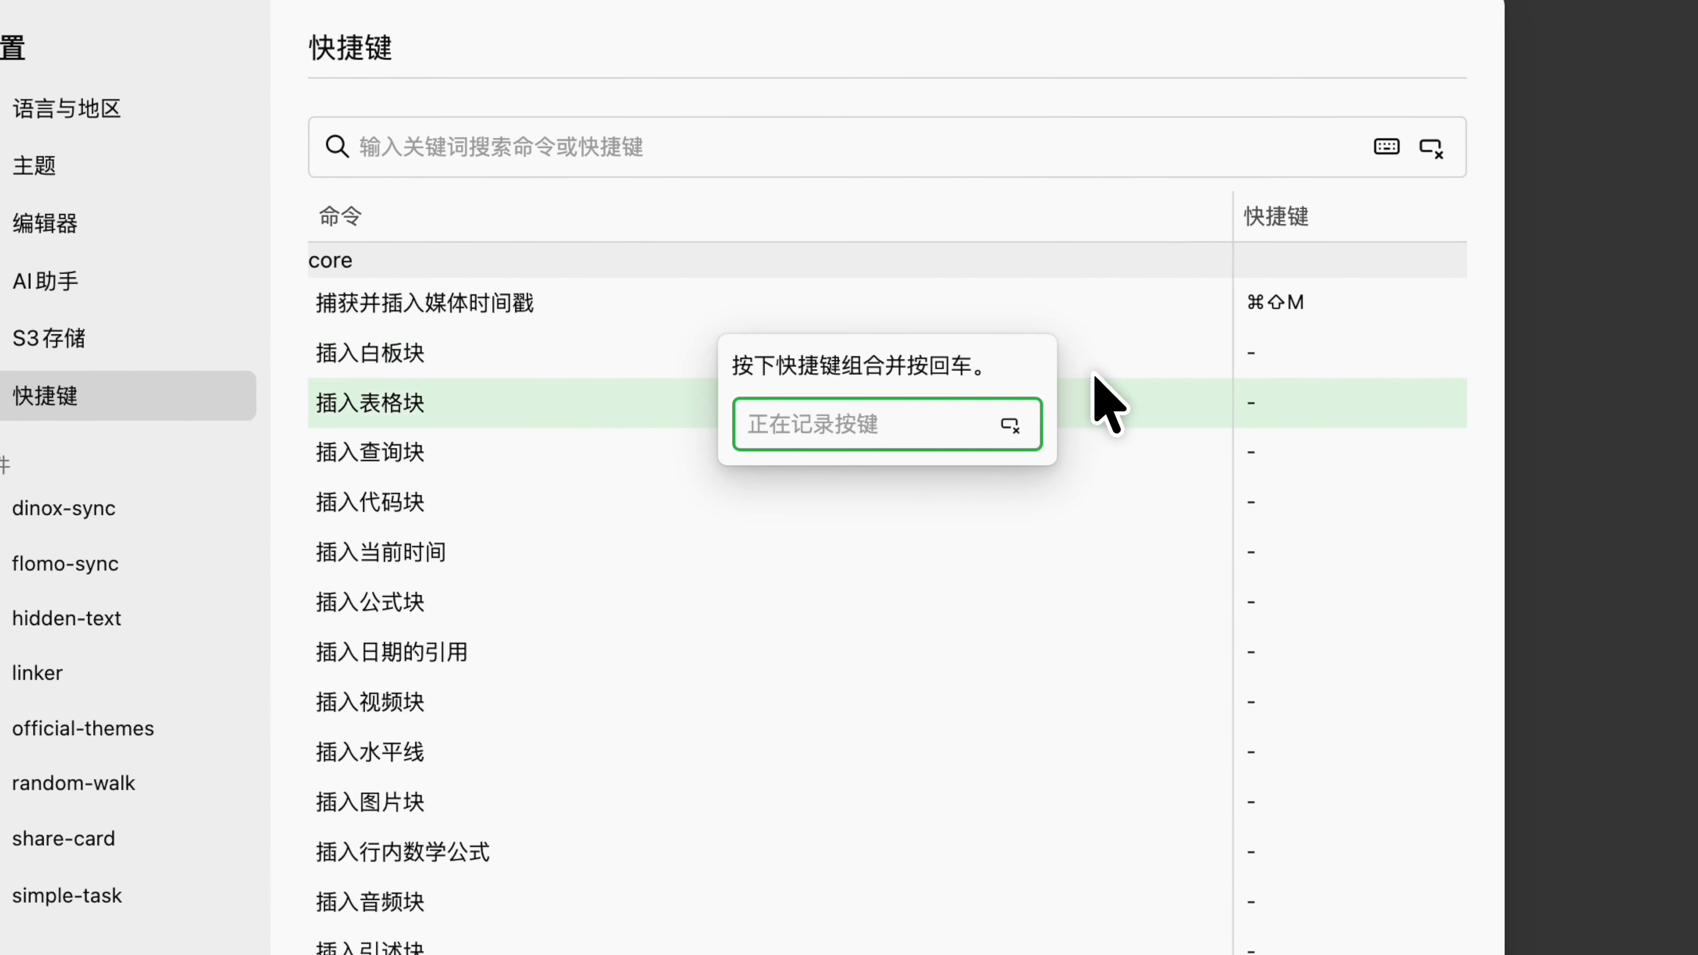
key(Escape)
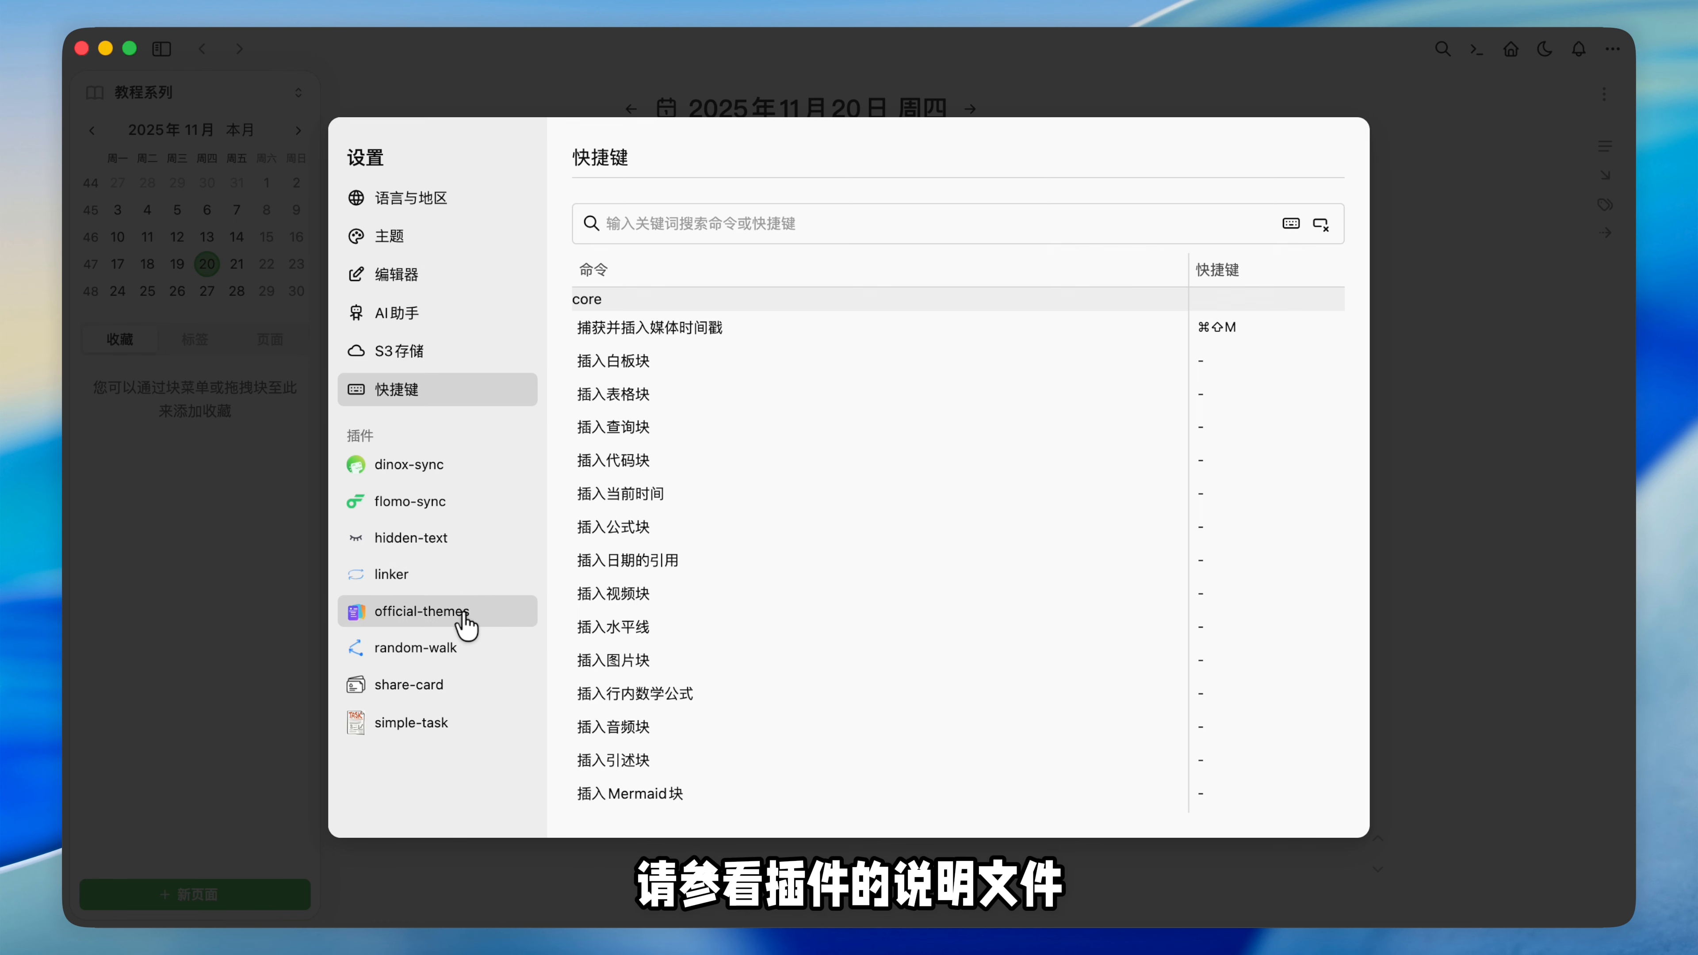
Step: View the official-themes plugin's settings and close the settings window
click(466, 625)
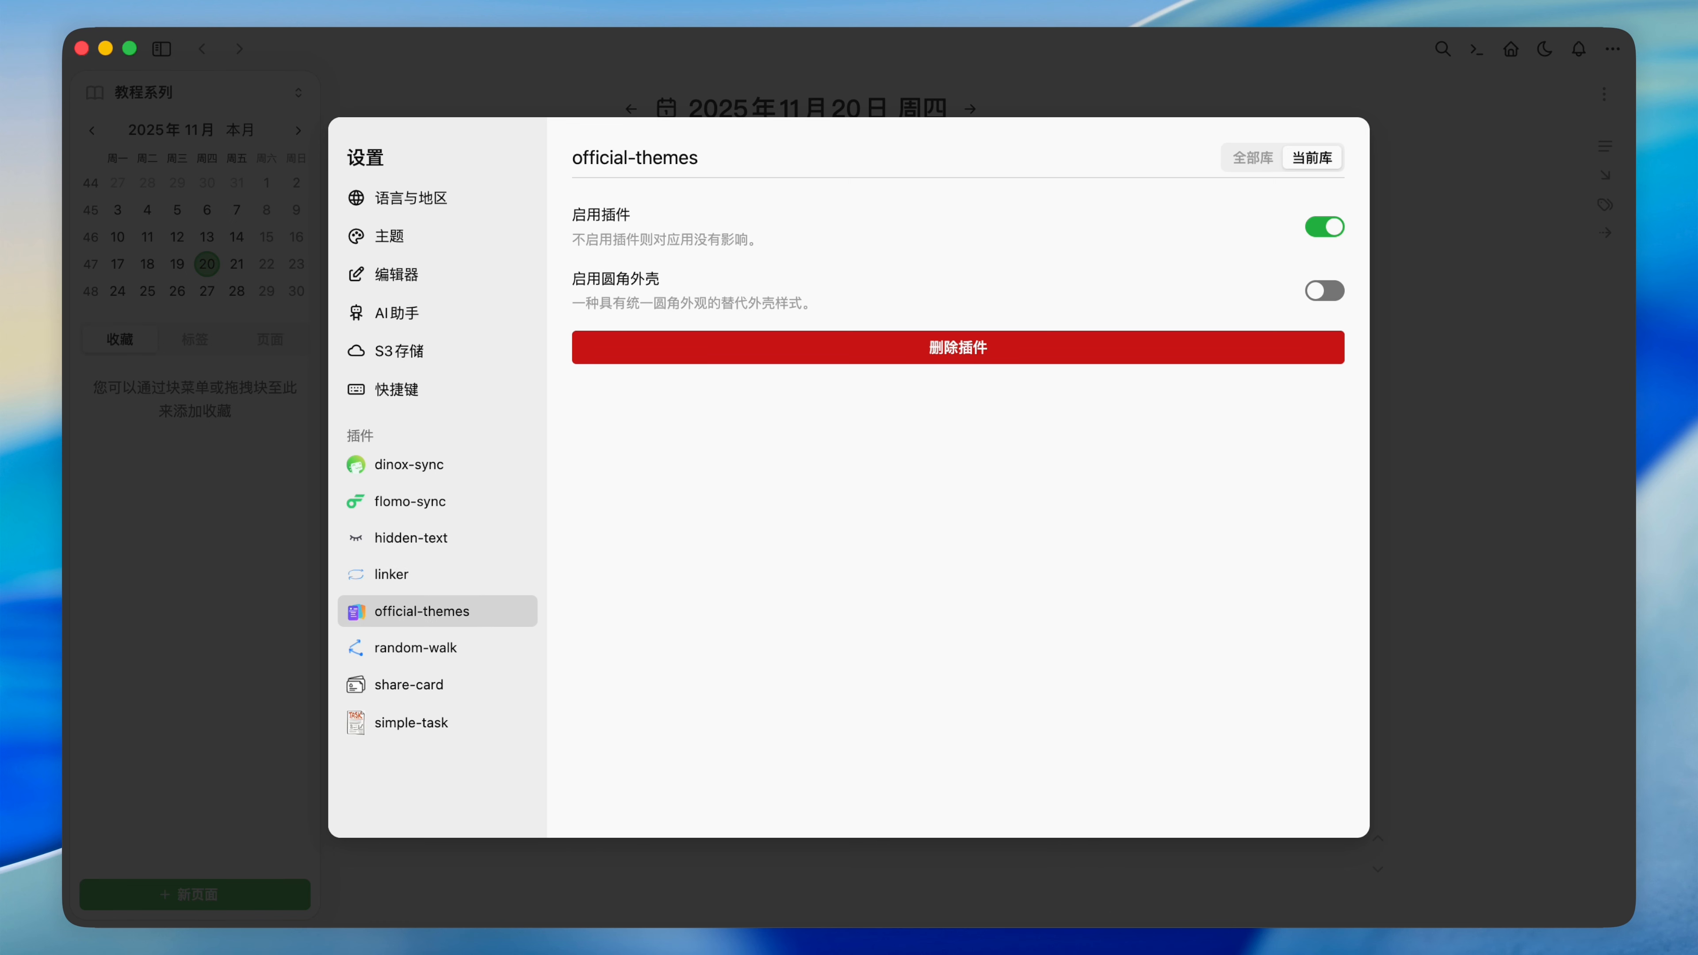
click(1381, 530)
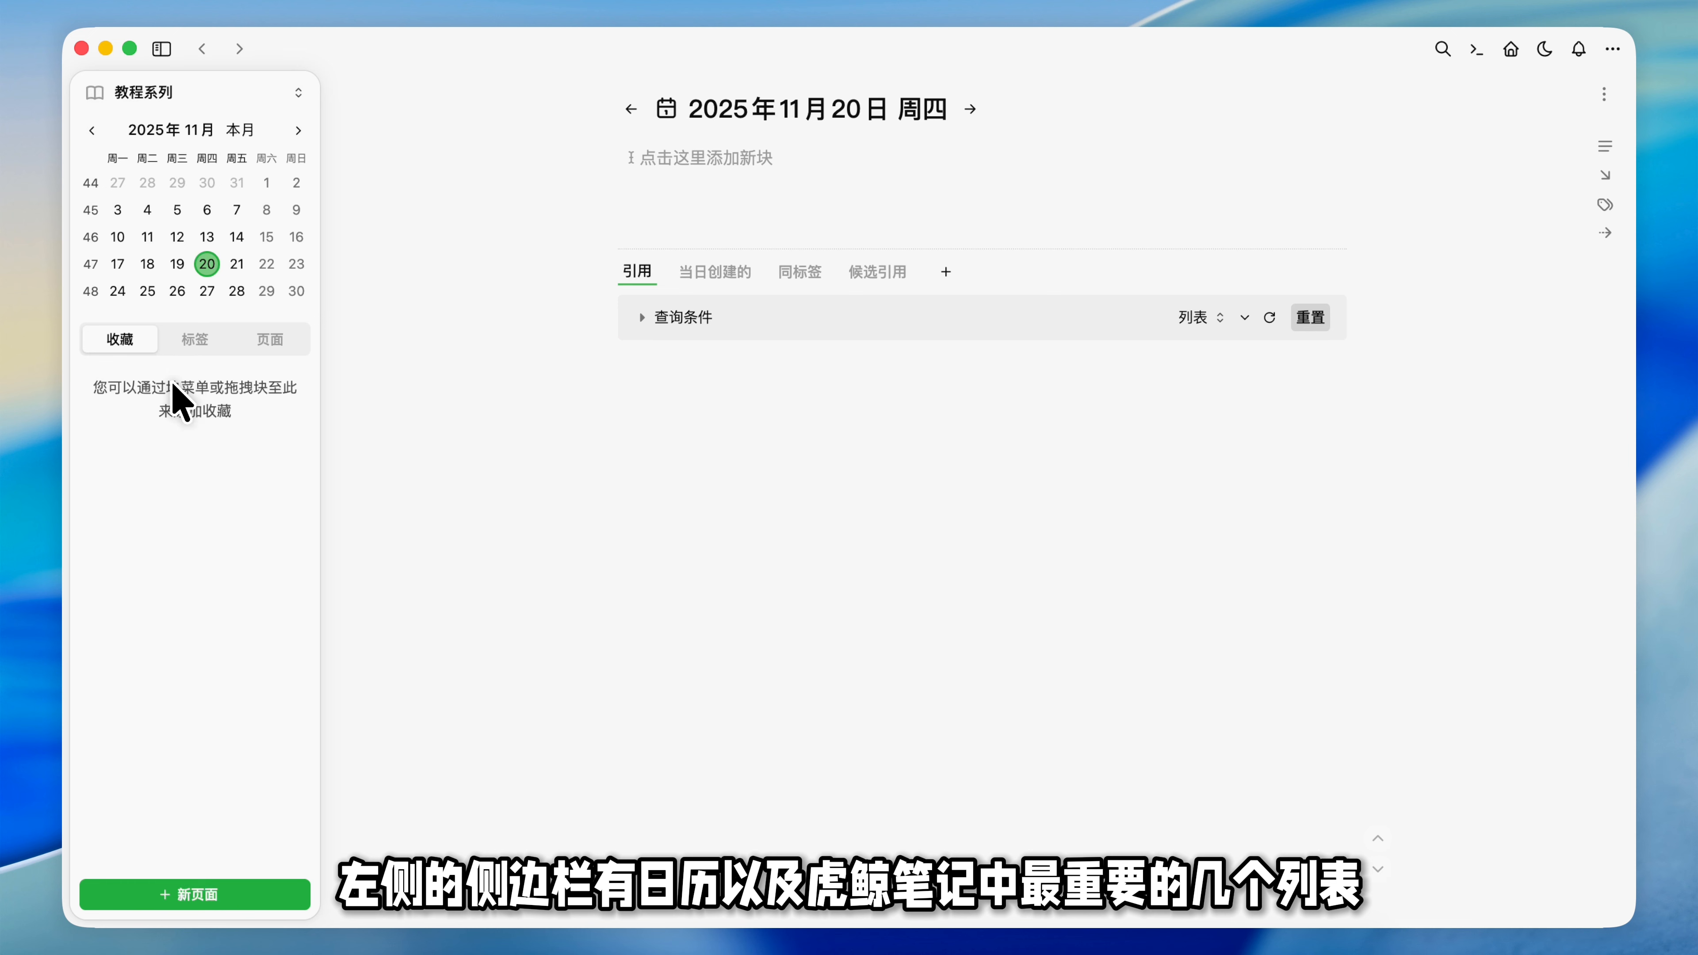
Step: Hide and show the sidebar, view its page and tag lists, and return to the favourites list
click(166, 51)
click(163, 50)
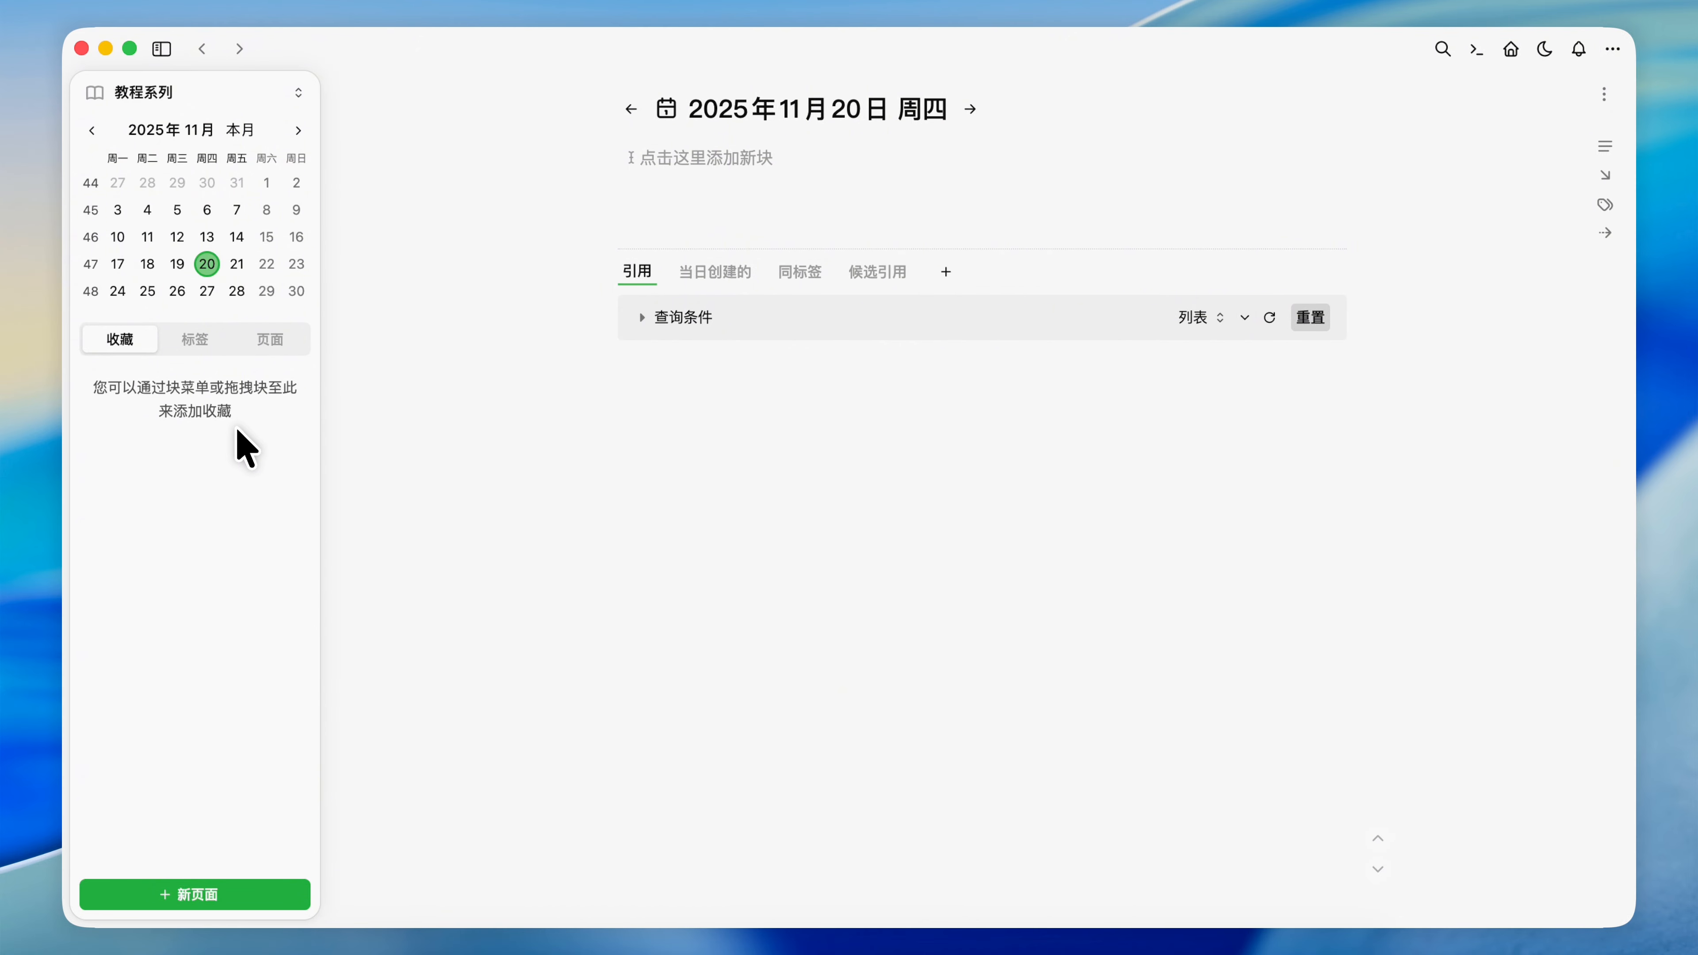
click(273, 345)
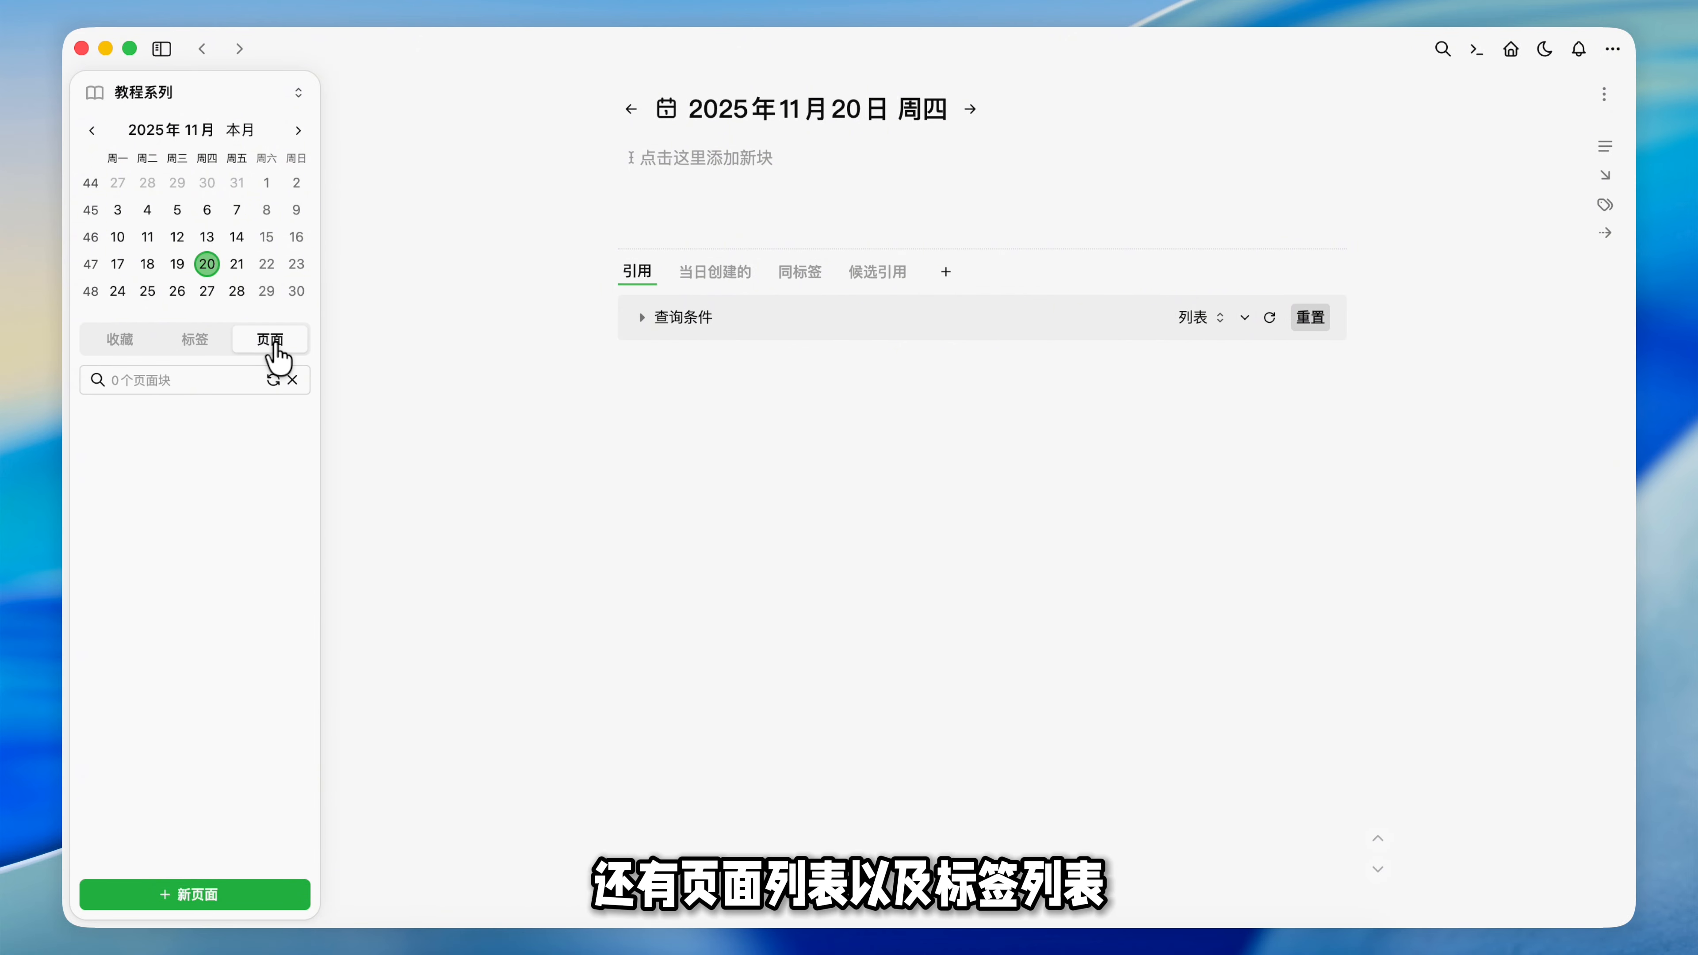
click(216, 341)
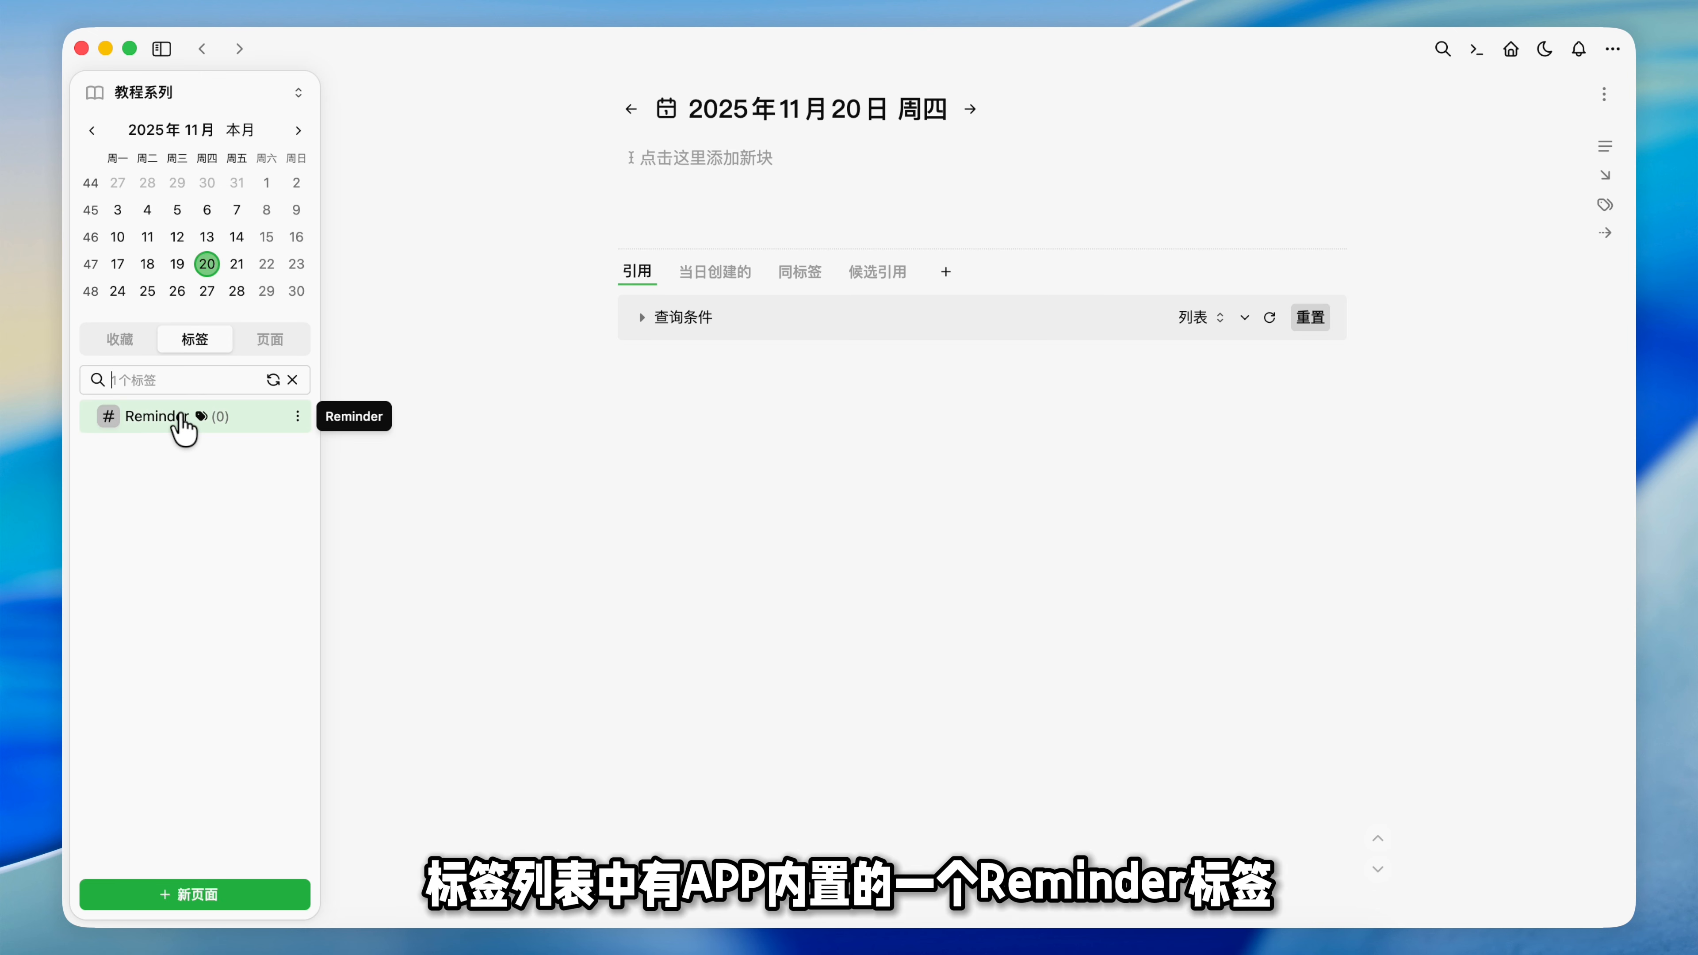
click(132, 344)
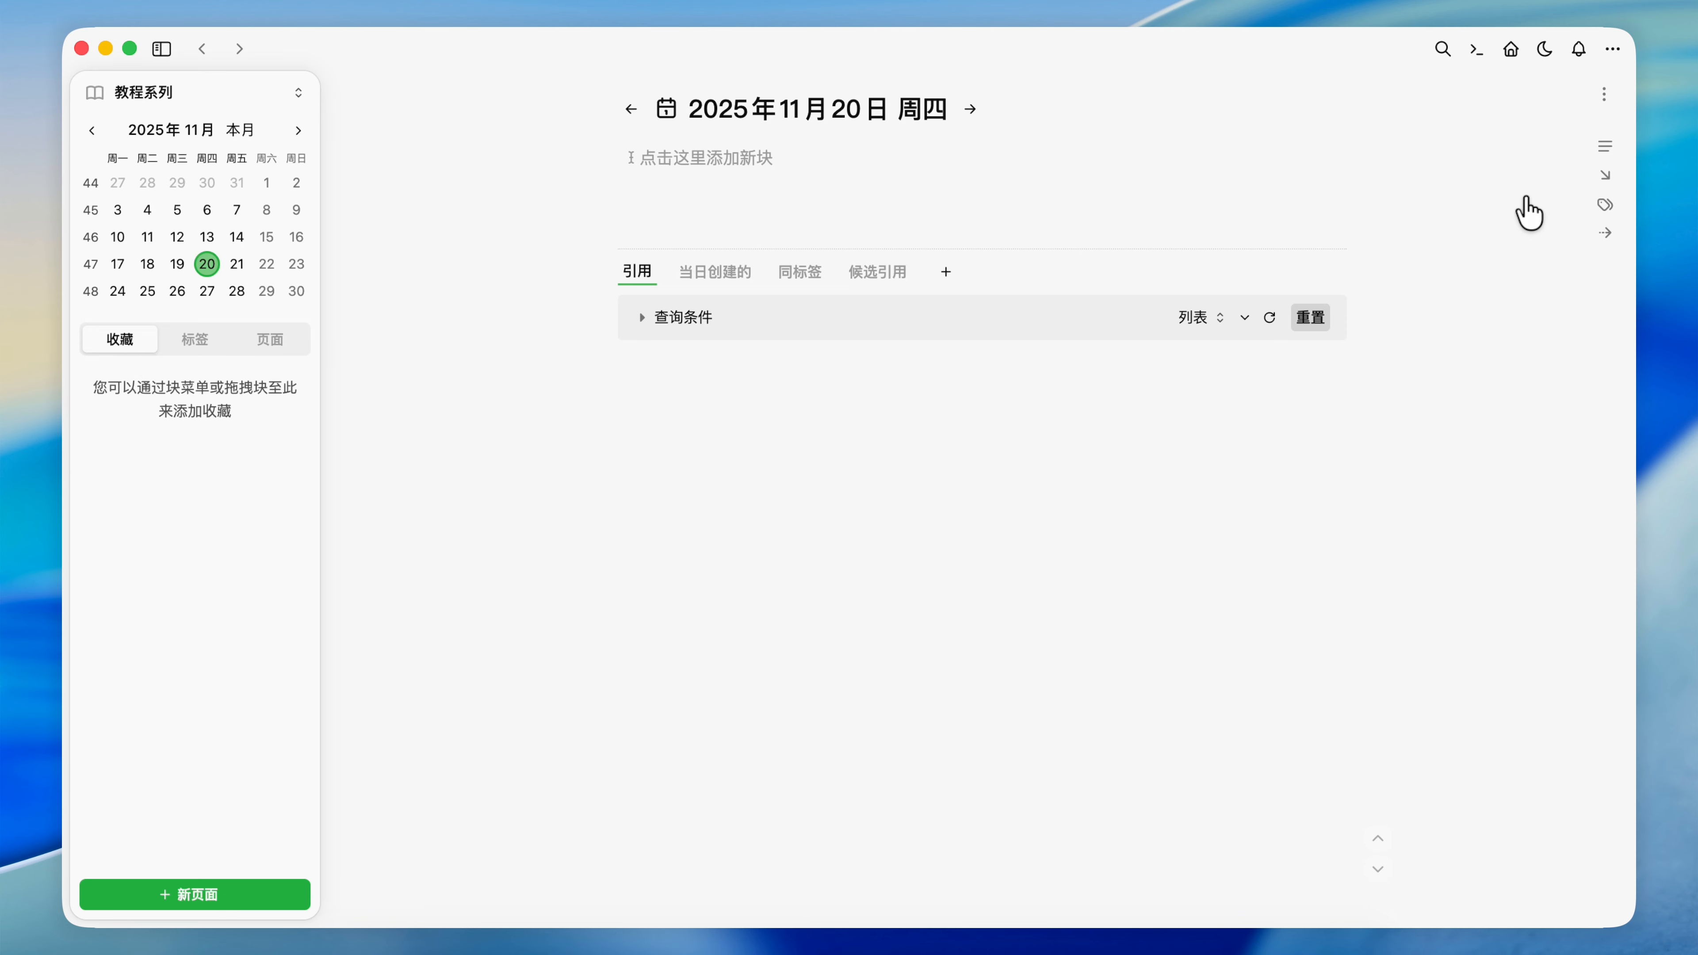
Step: Switch the journal panel to wide-screen mode and back to normal width
click(1603, 94)
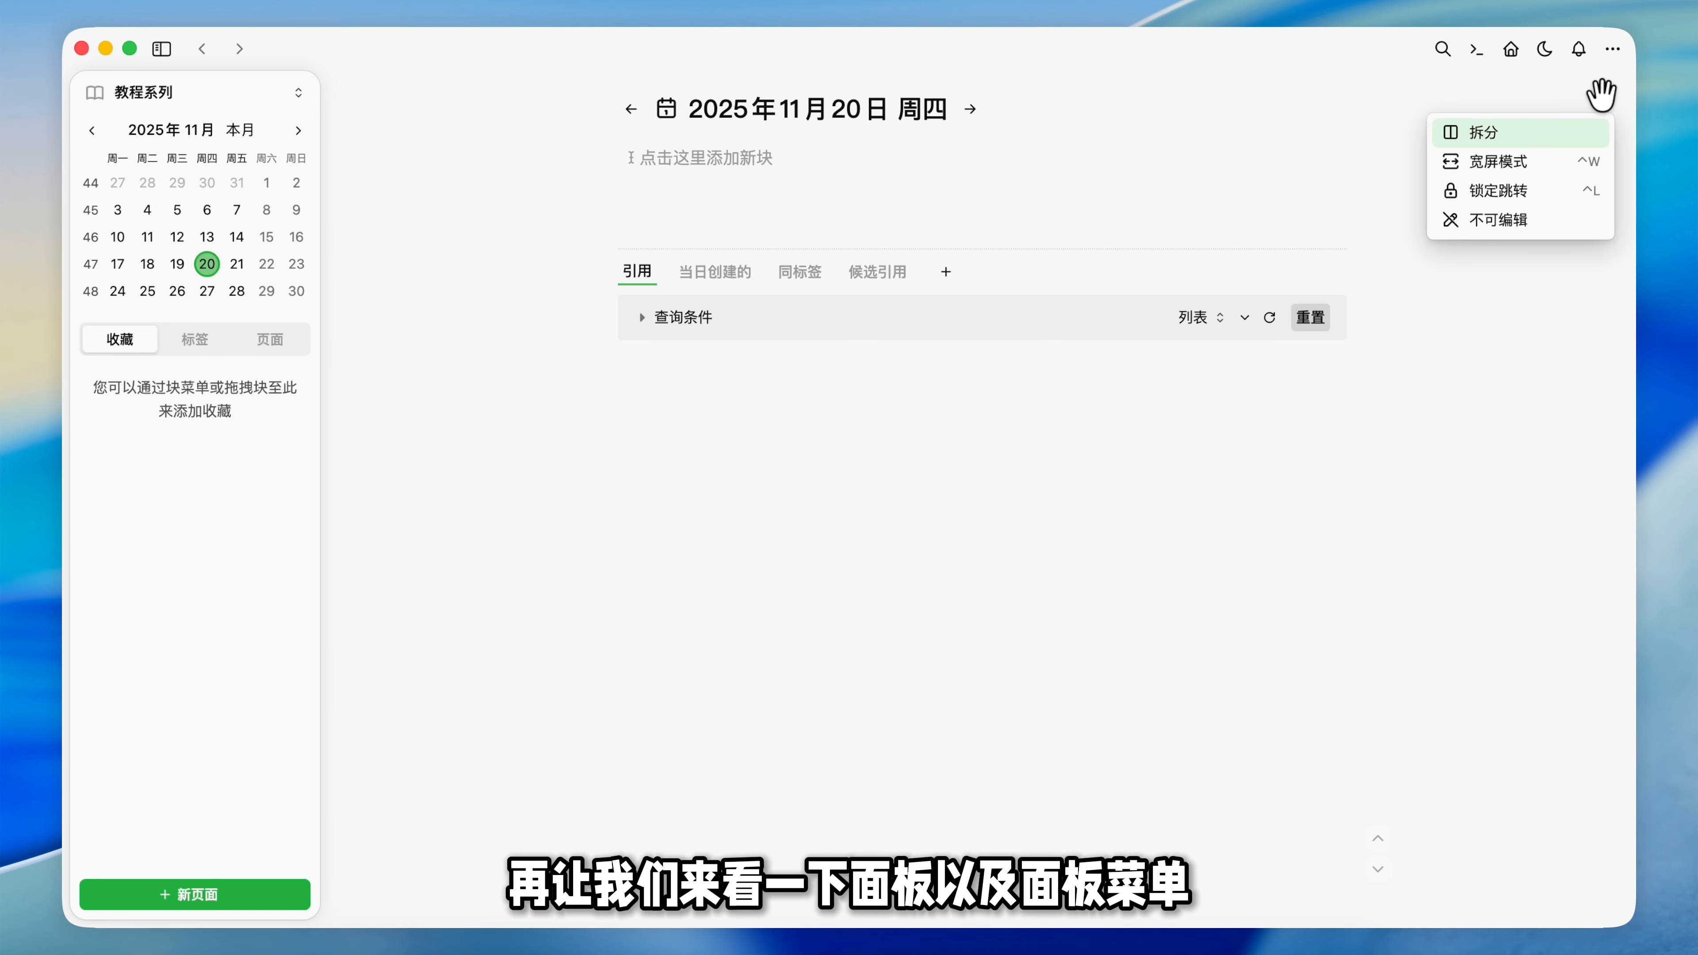
click(1501, 160)
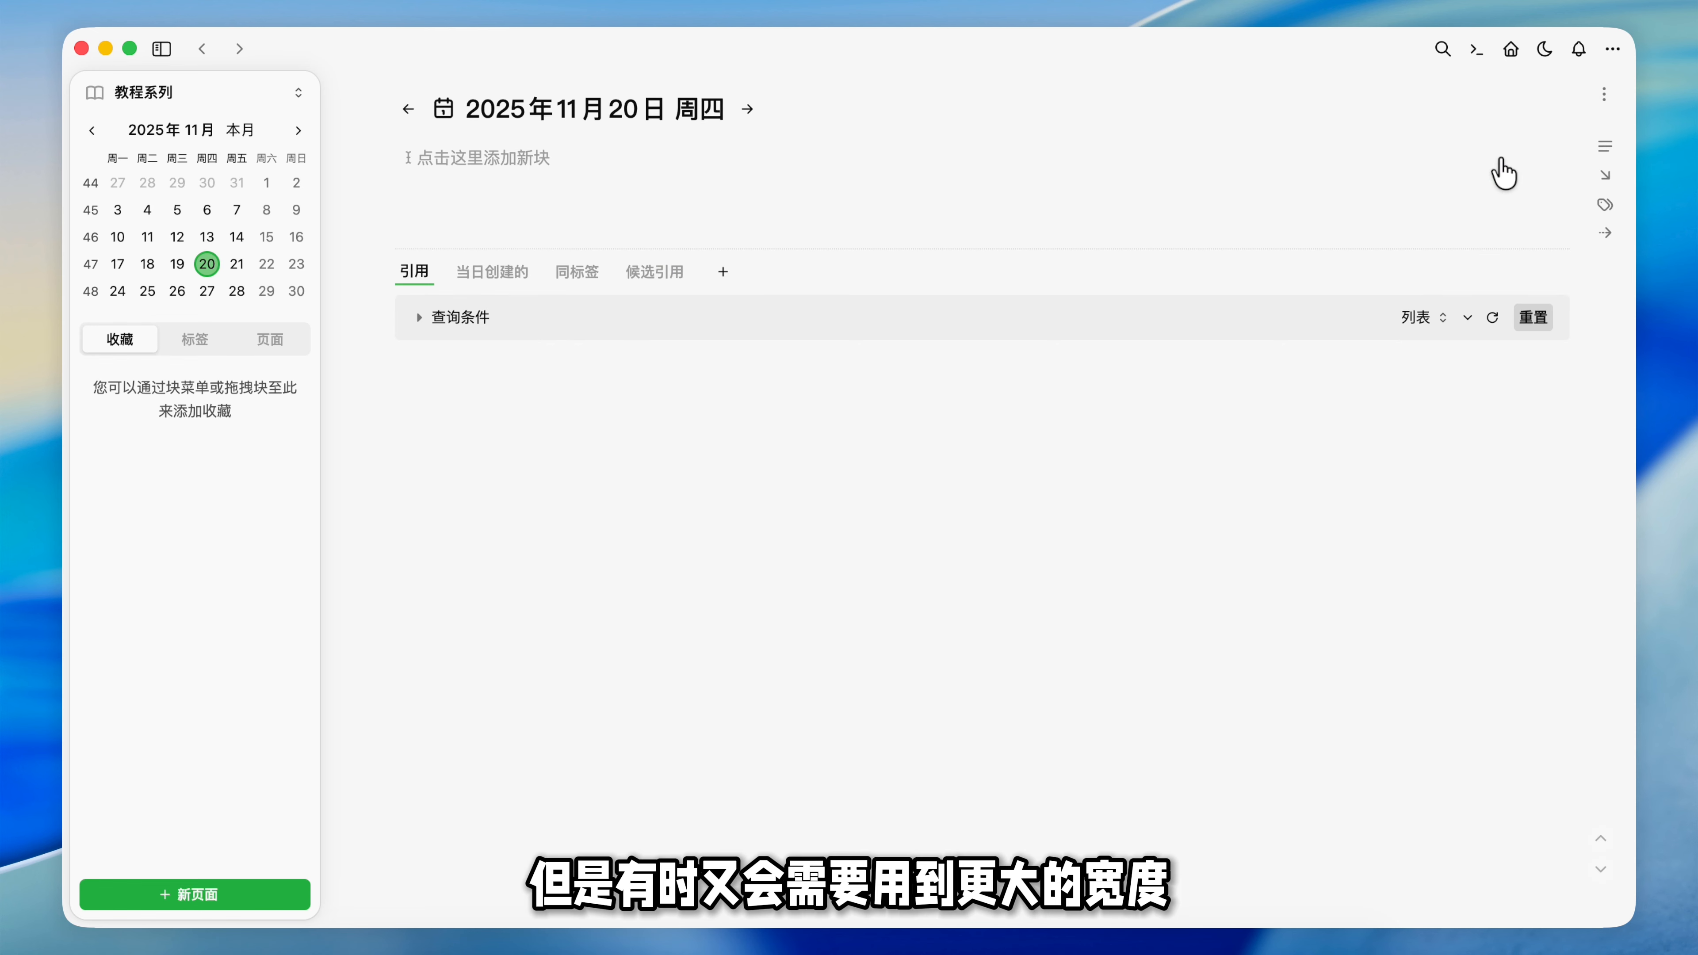
click(1603, 95)
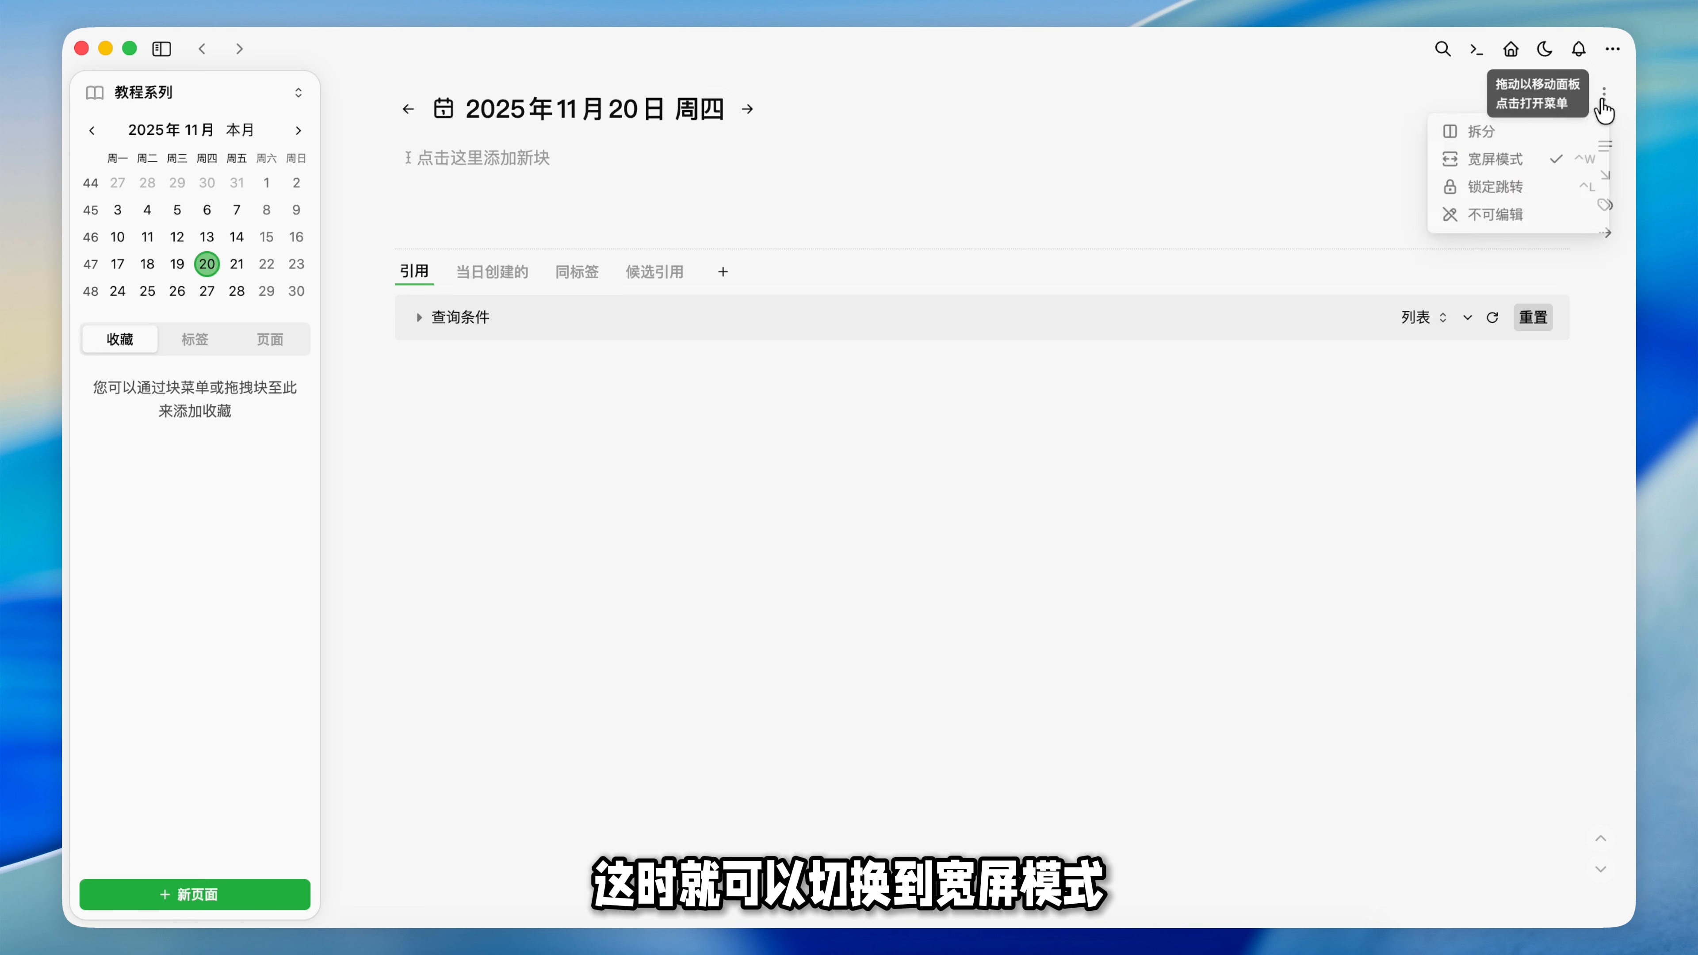
click(1526, 165)
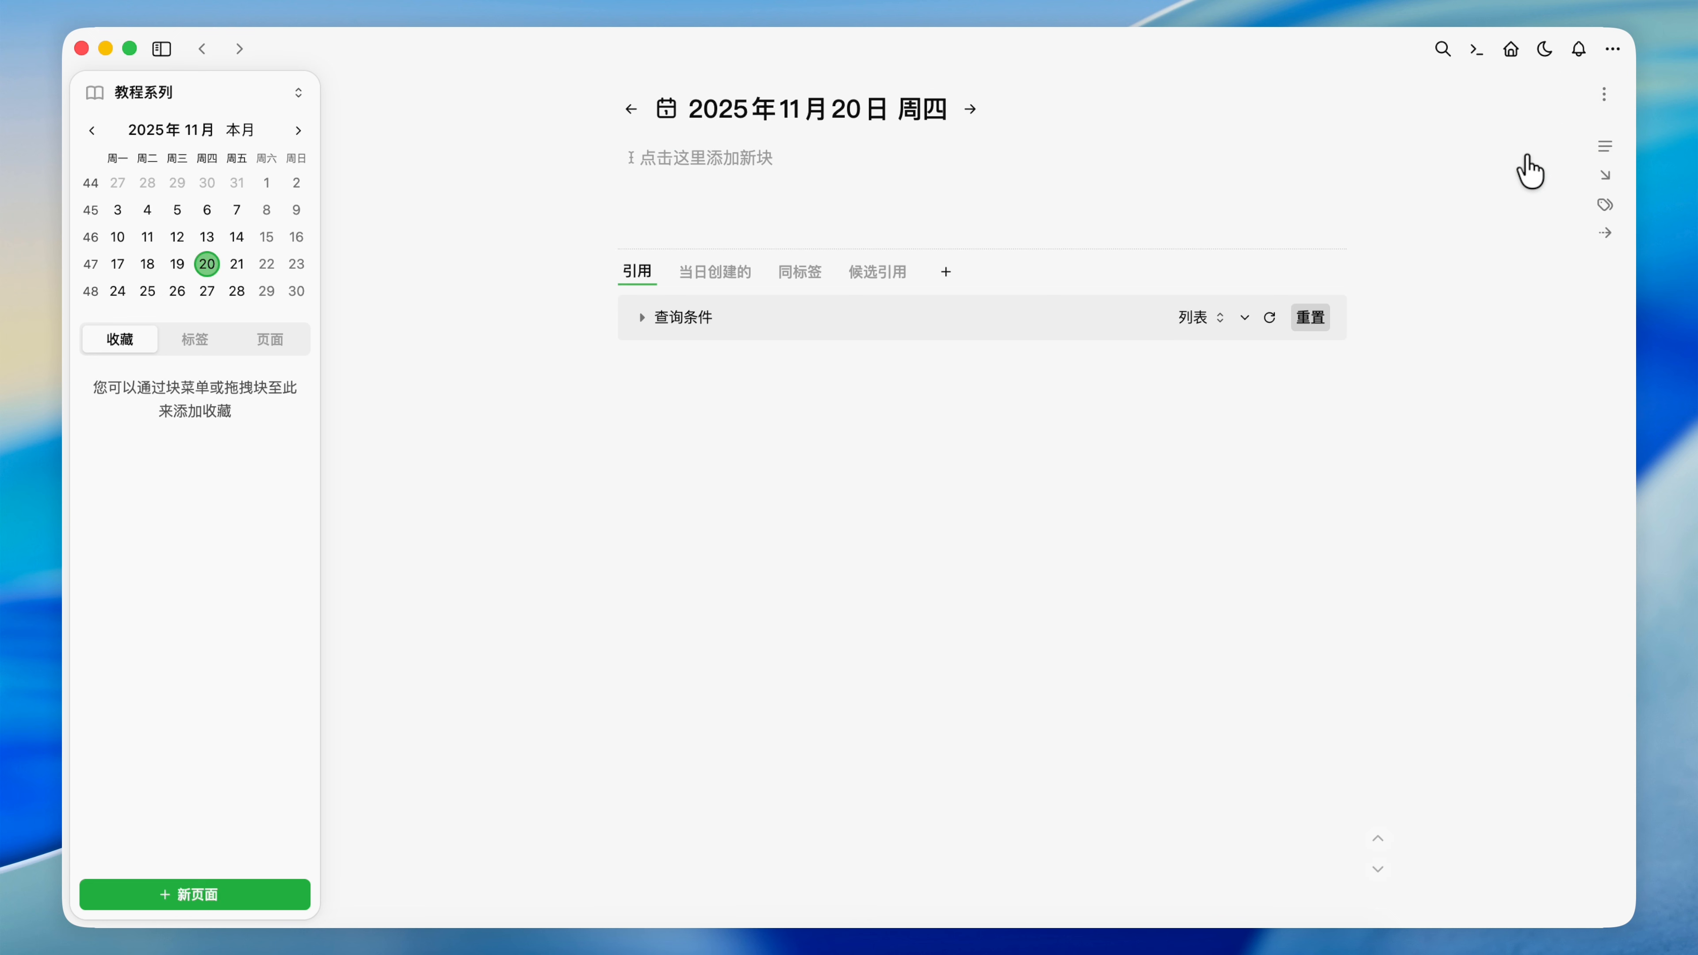
Step: Split the journal panel twice to get three panels side by side
click(1604, 94)
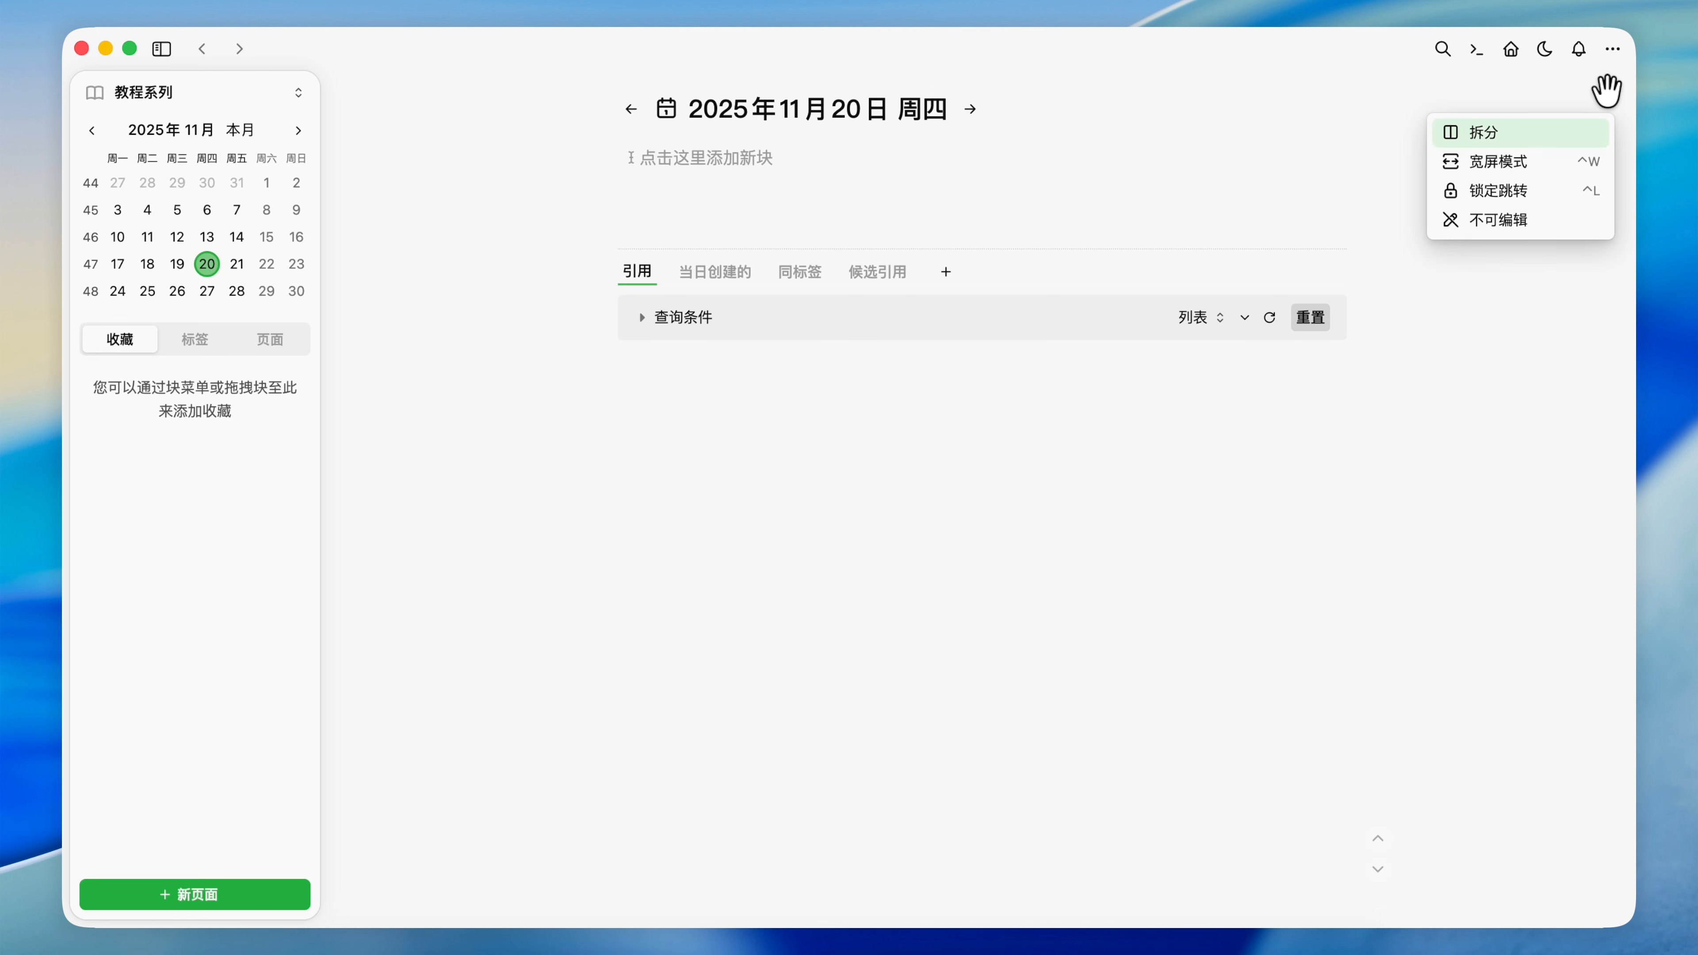
click(1533, 130)
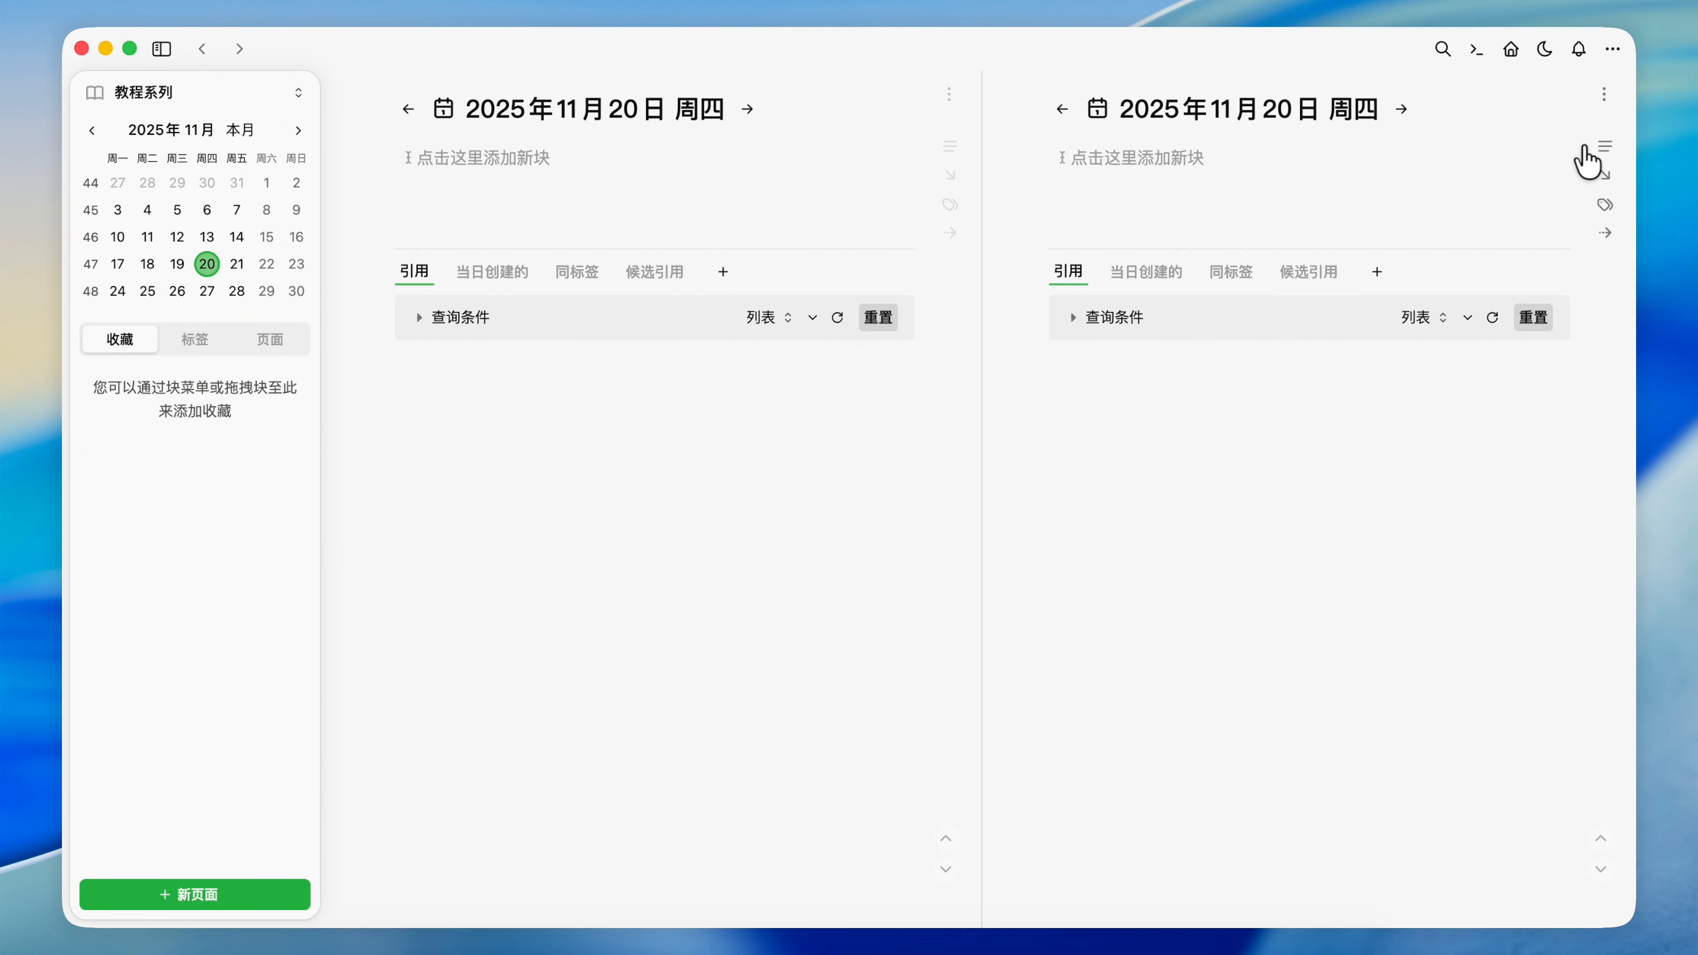
click(1604, 95)
click(1558, 139)
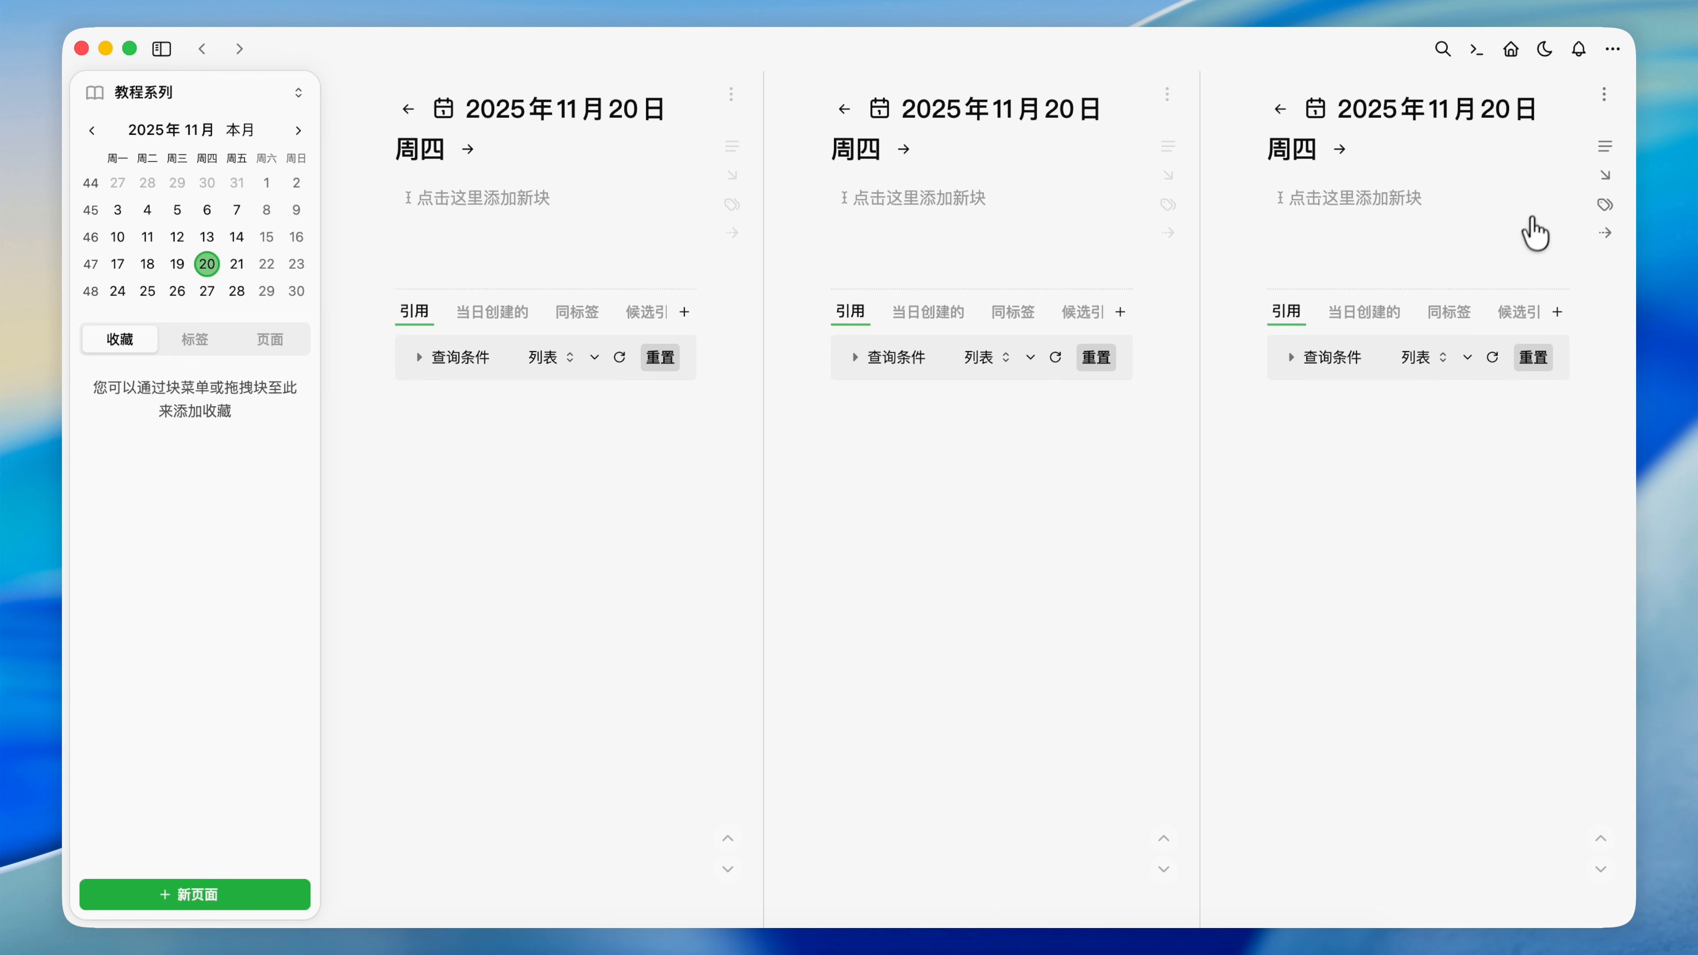
Step: Stack the third panel with the second one in the right column, and resize the panels by moving their shared dividers
drag(1603, 95, 948, 693)
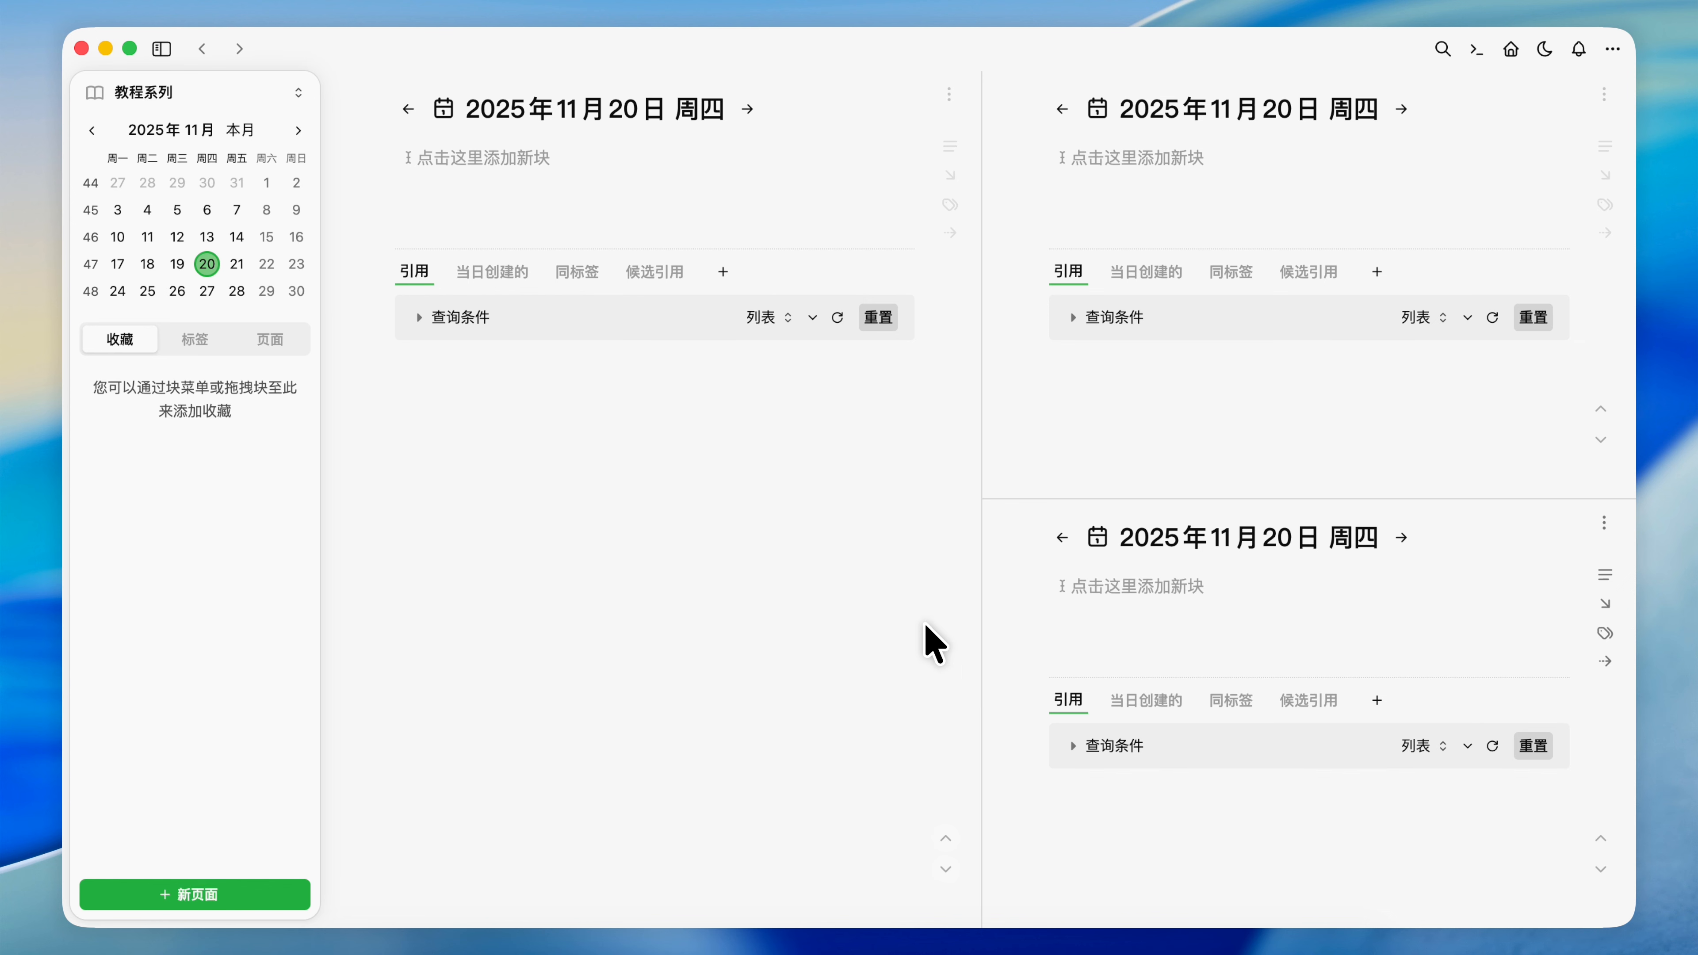
drag(978, 477, 958, 423)
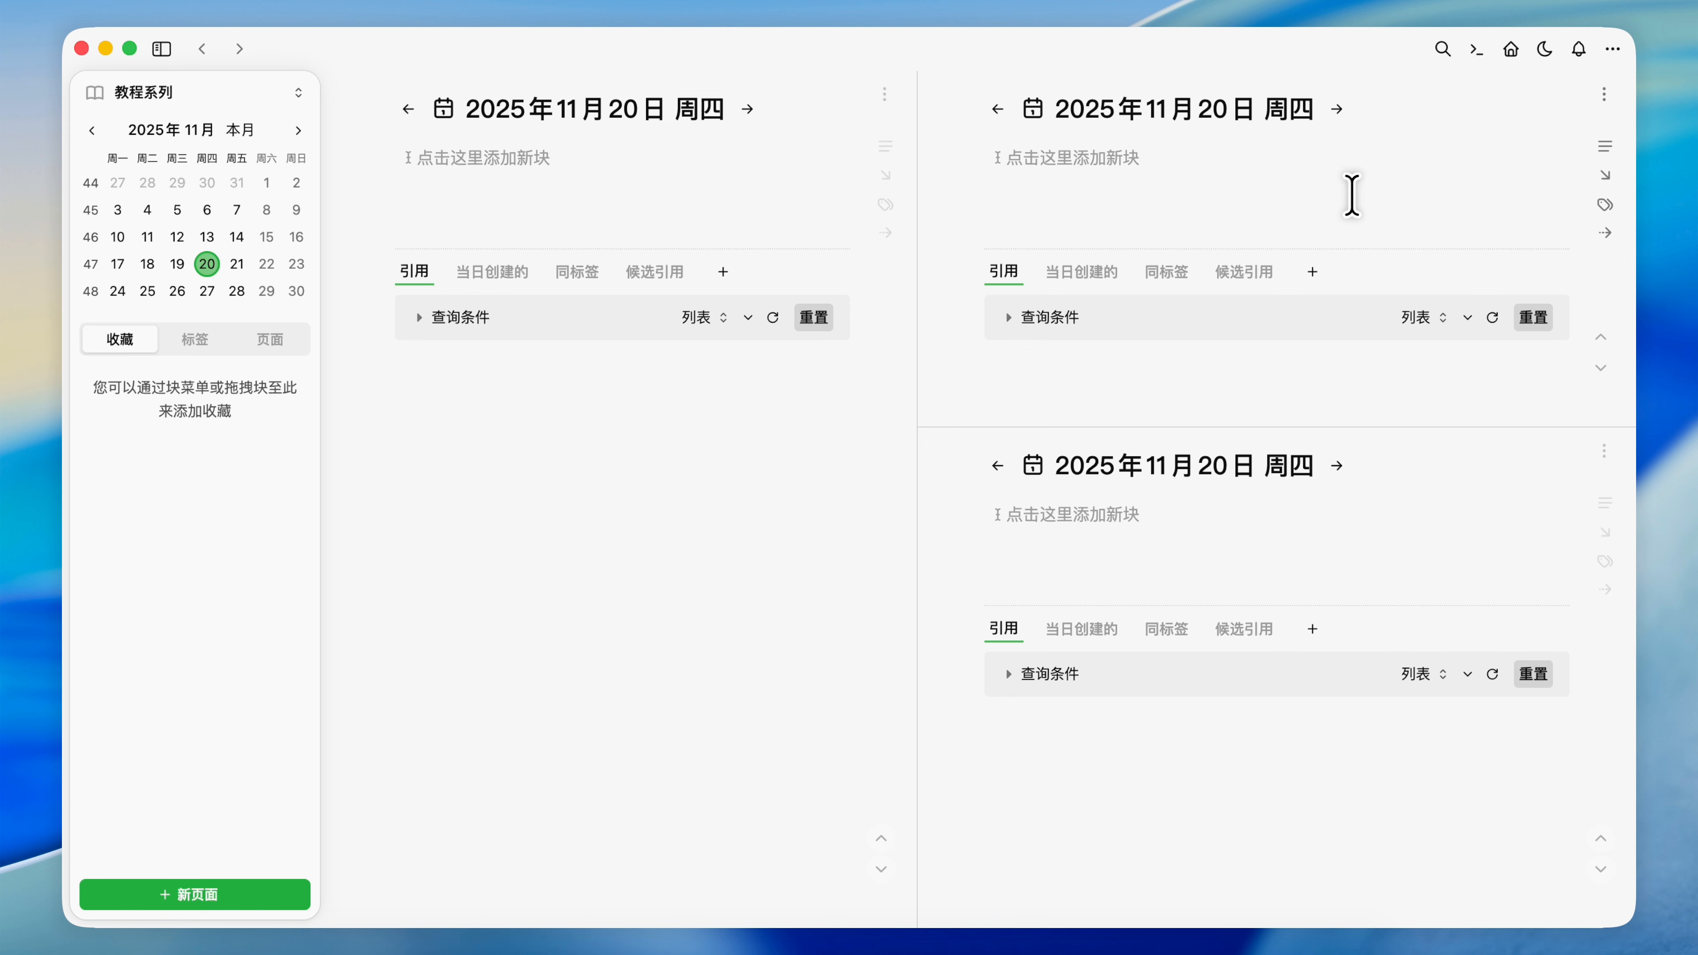
Step: Check the left journal's date picker without changing the date, and close all the other panels
click(559, 124)
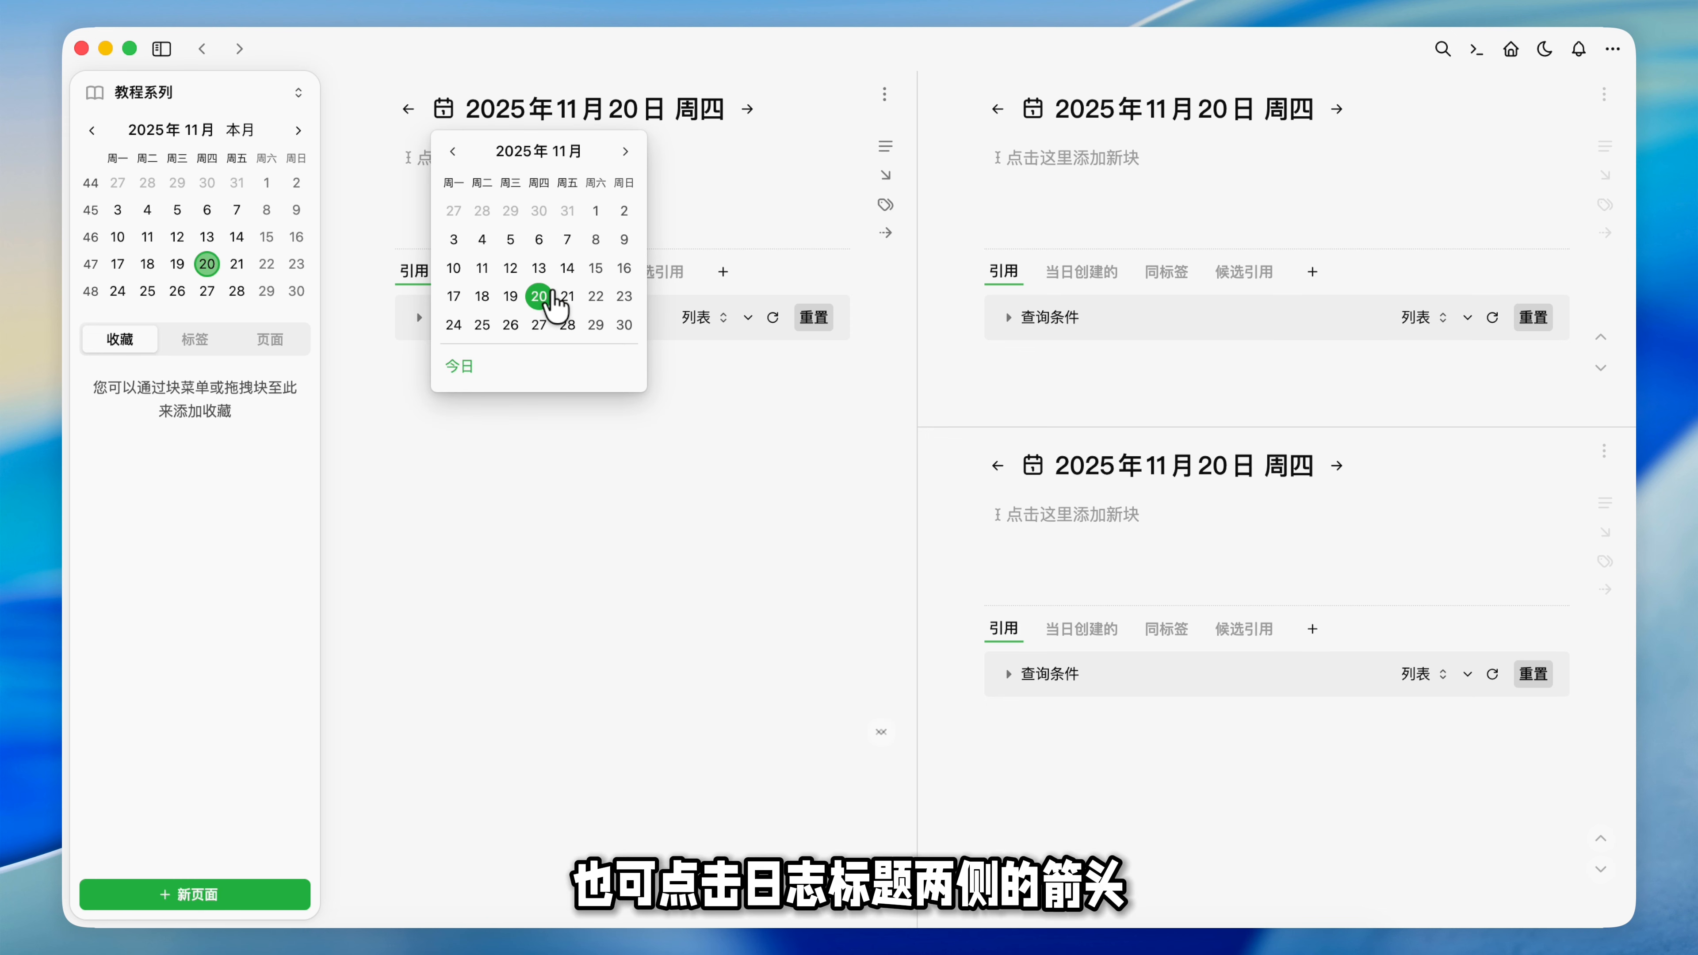
click(606, 463)
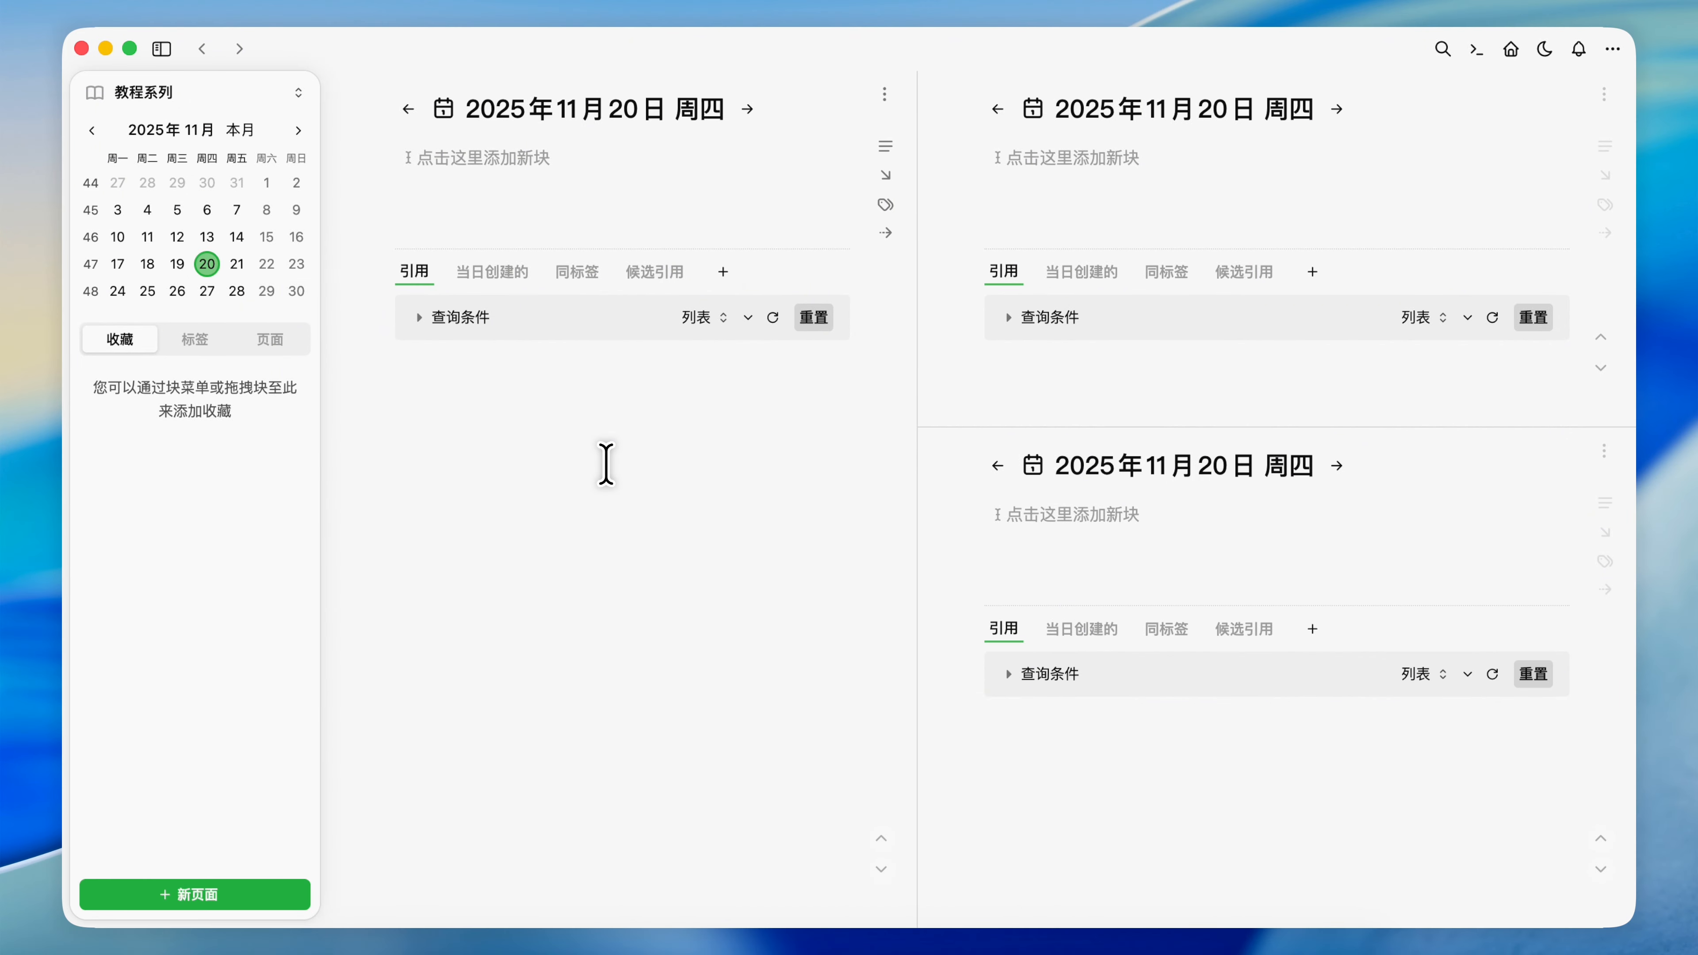
key(super+shift+w)
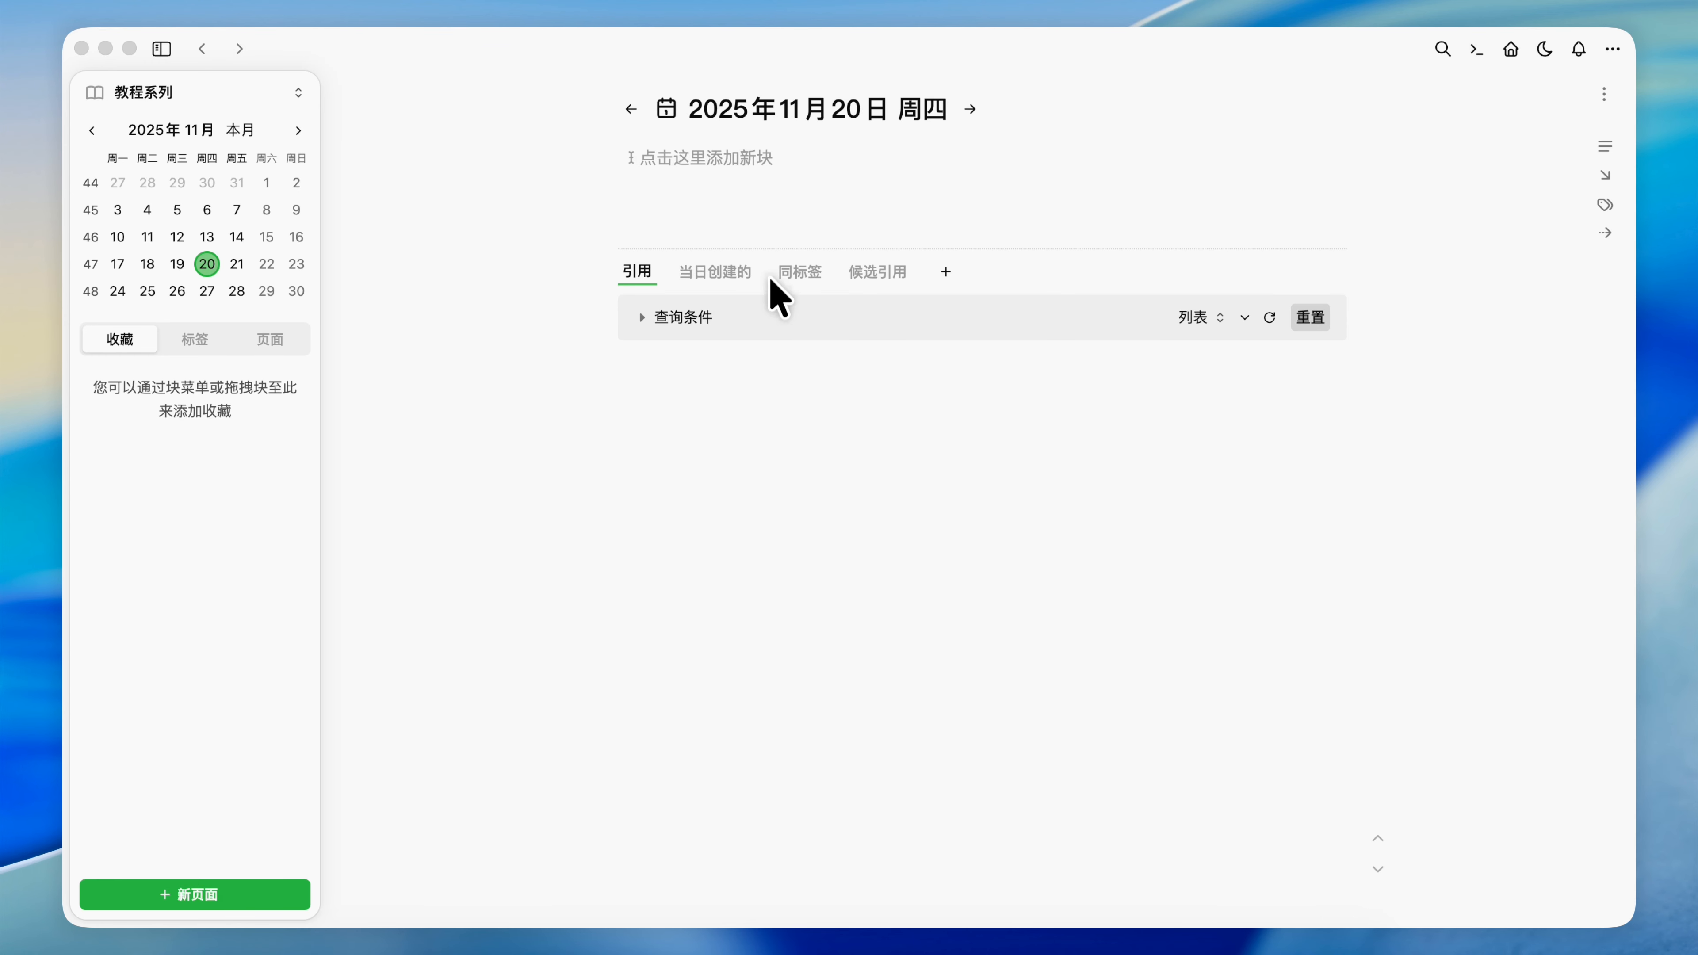
Step: Add a first block to the 2025年11月20日 journal and insert the current time (当前时间) with the slash command
click(753, 171)
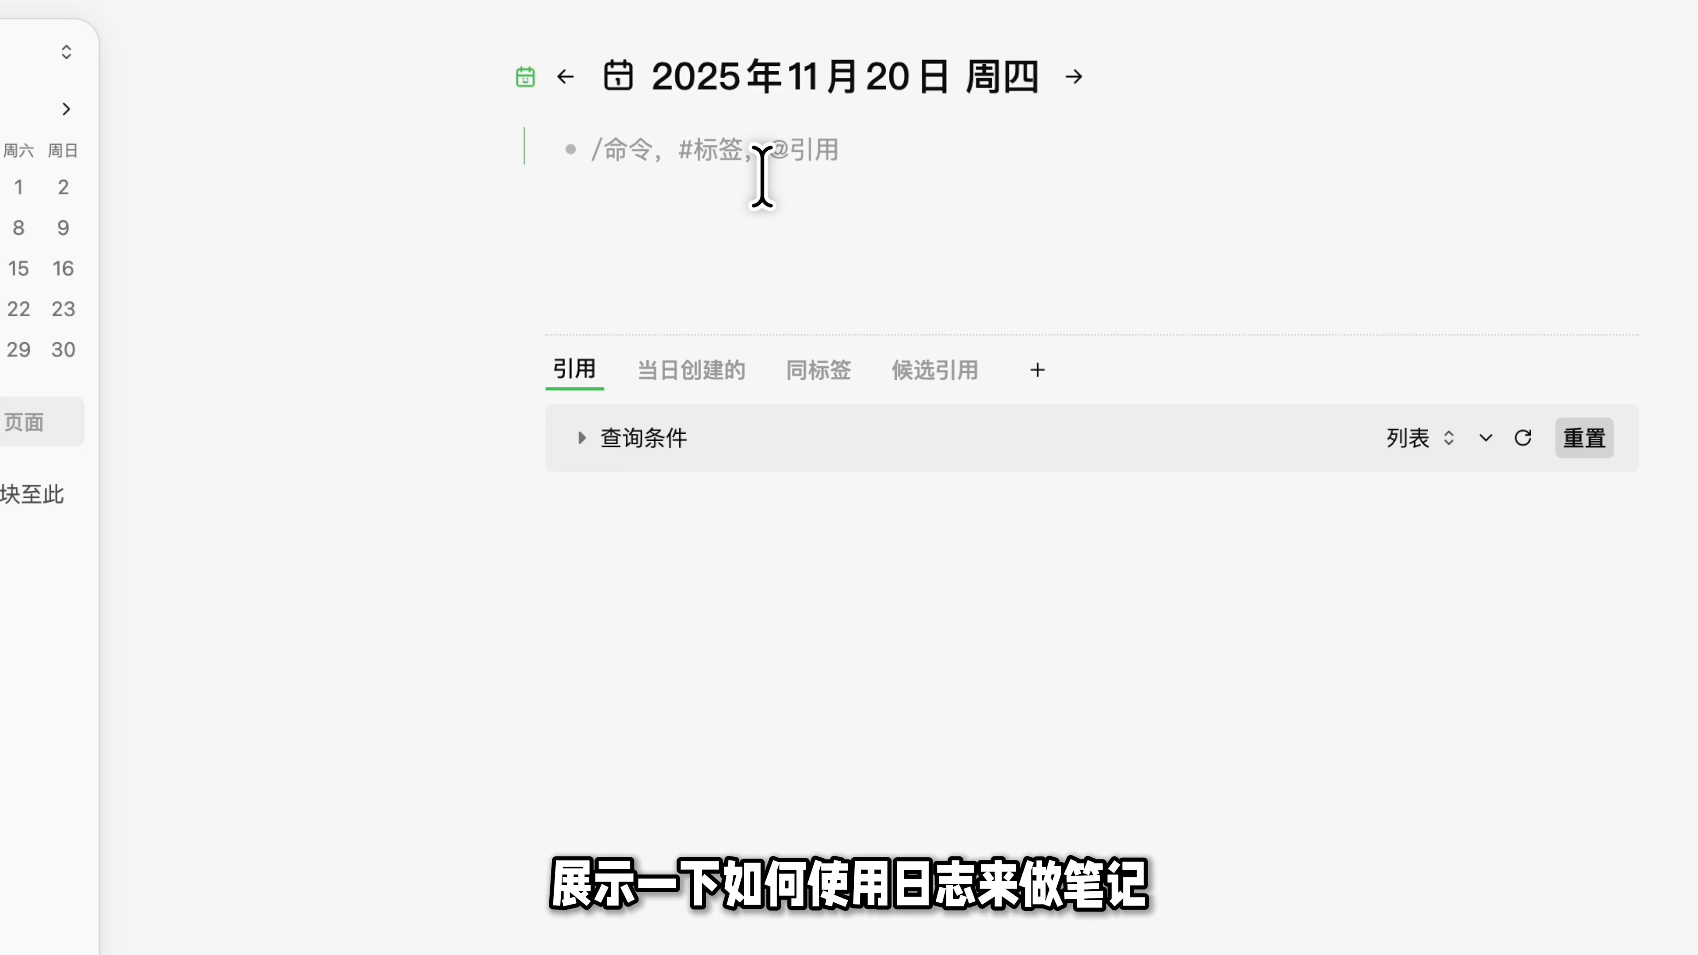
text(/)
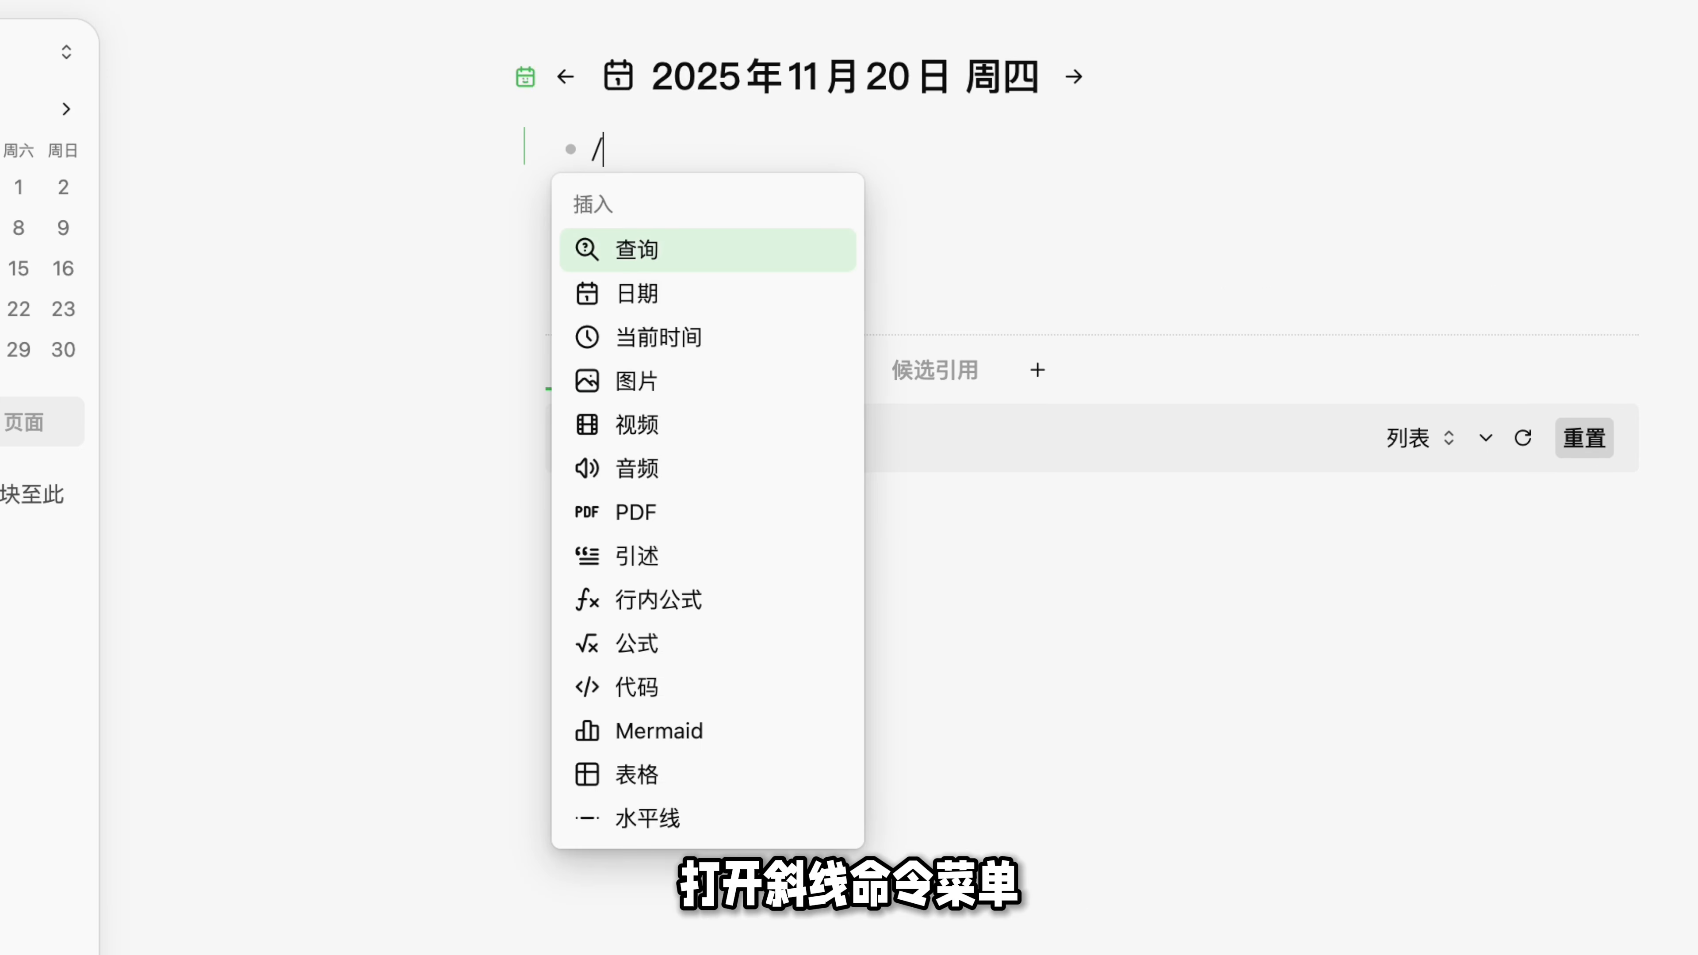
text(shijian)
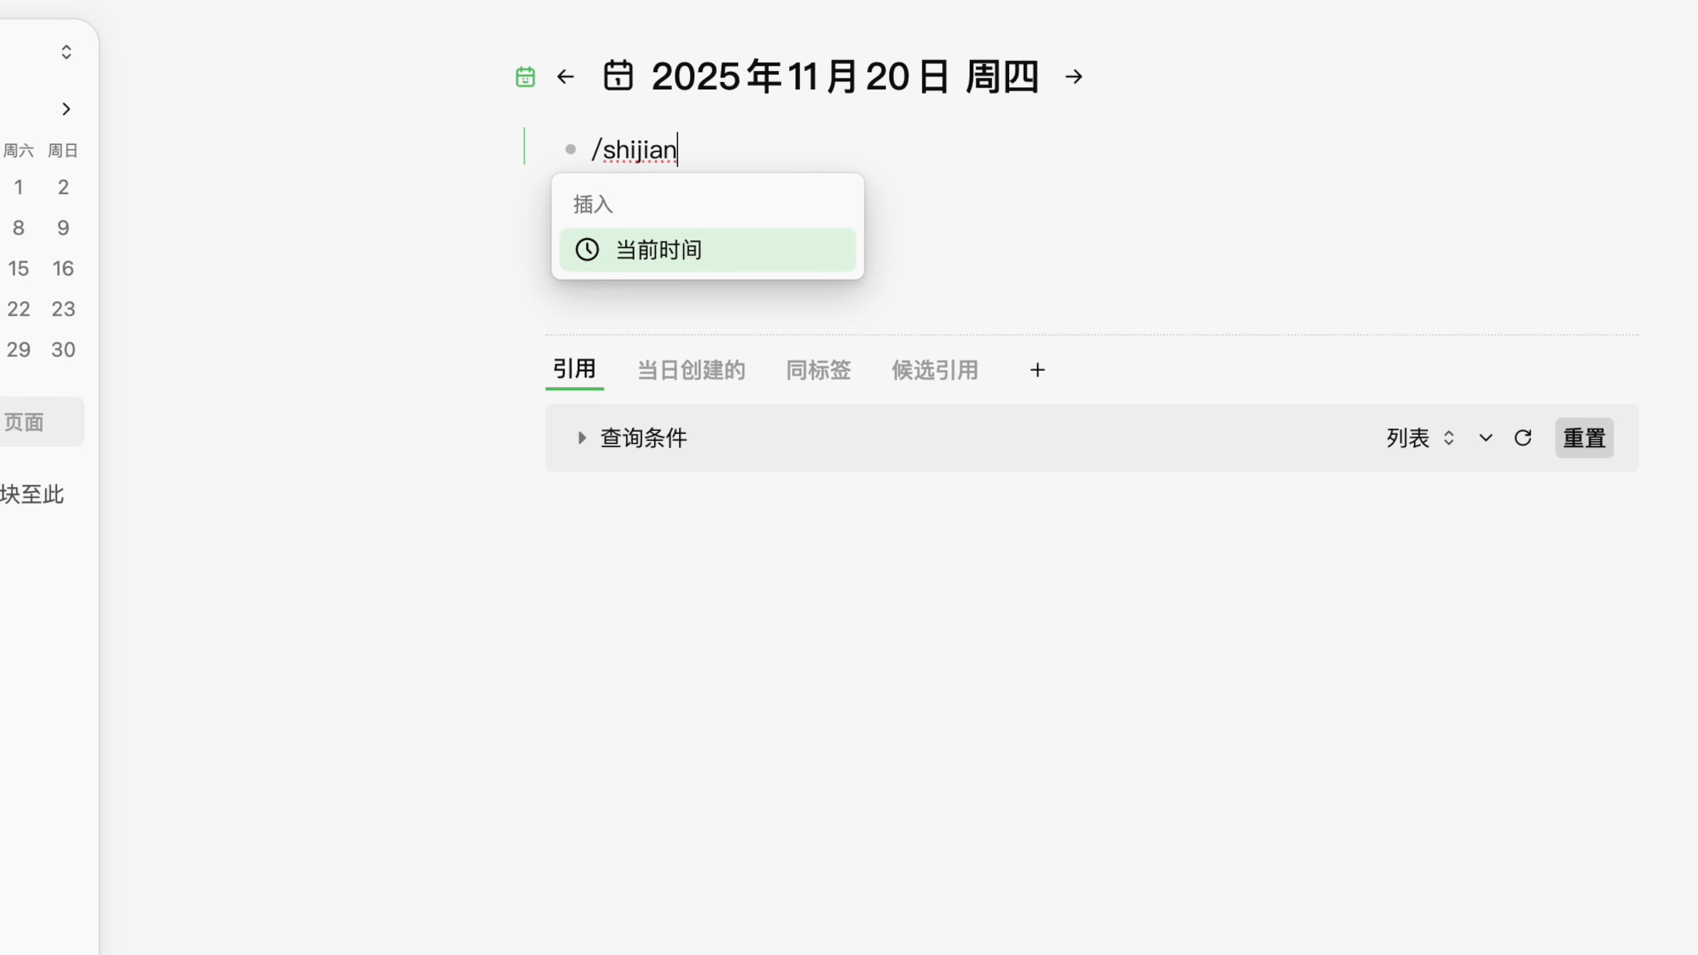
key(Return)
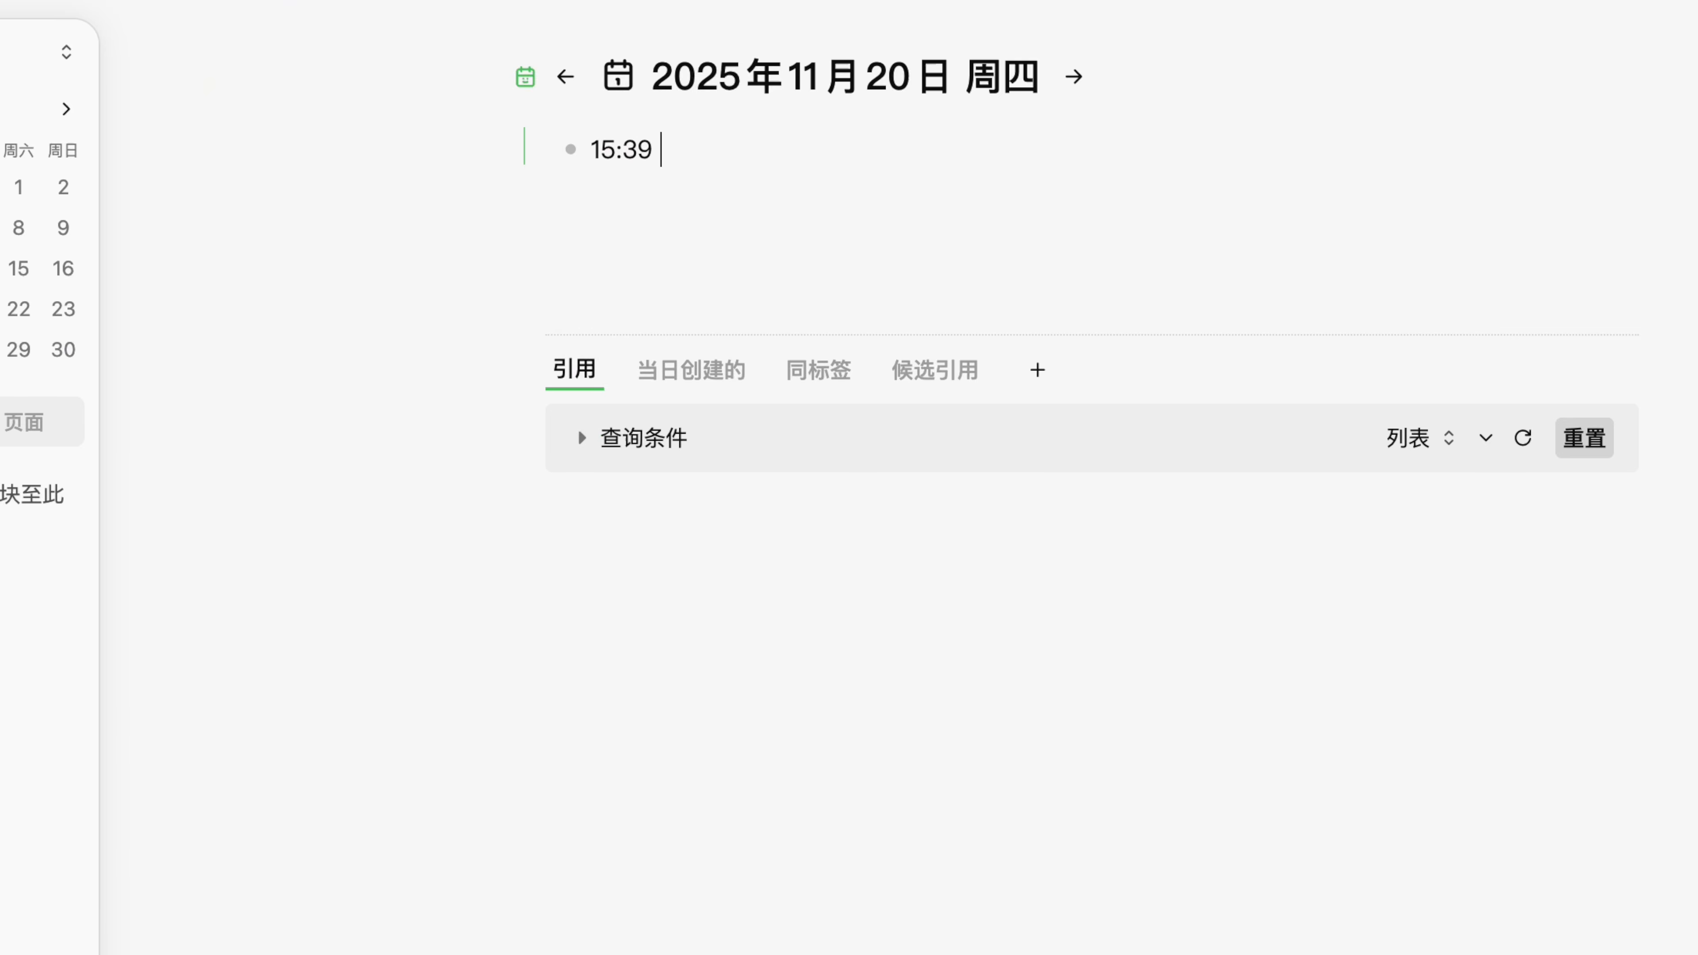
Step: Write 搞定了今天的所有工作。 after the time and tag the block with a newly created tag 满意
text(搞定了今天的所有工作)
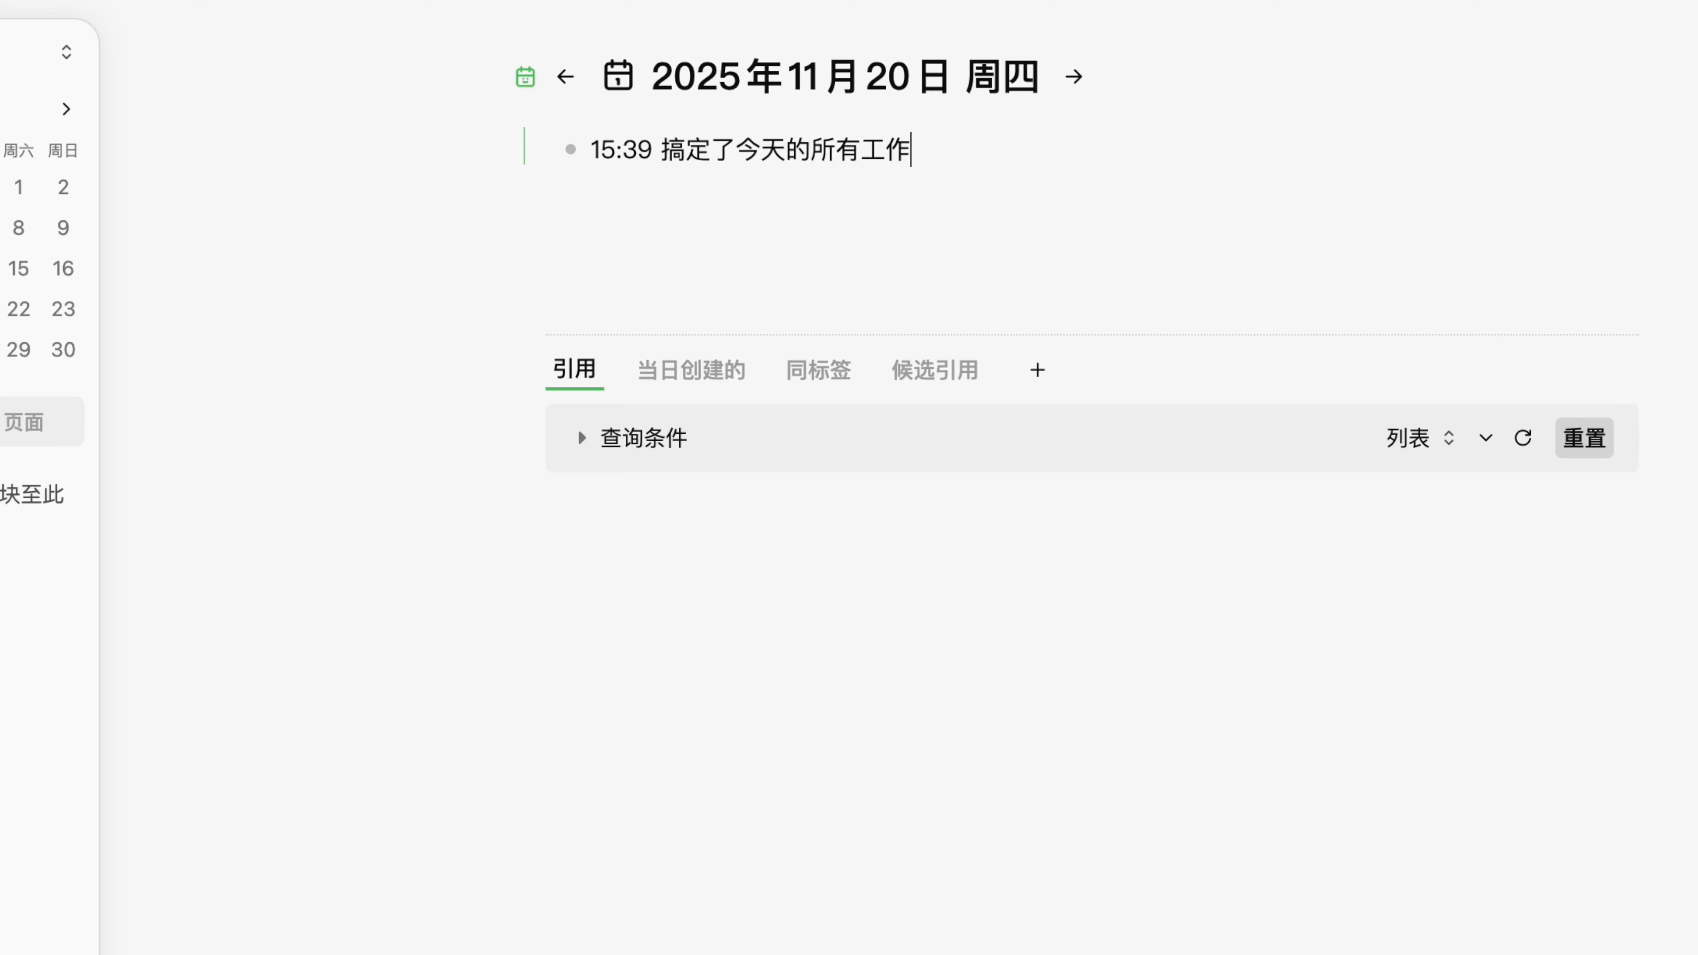
text(。#manyun)
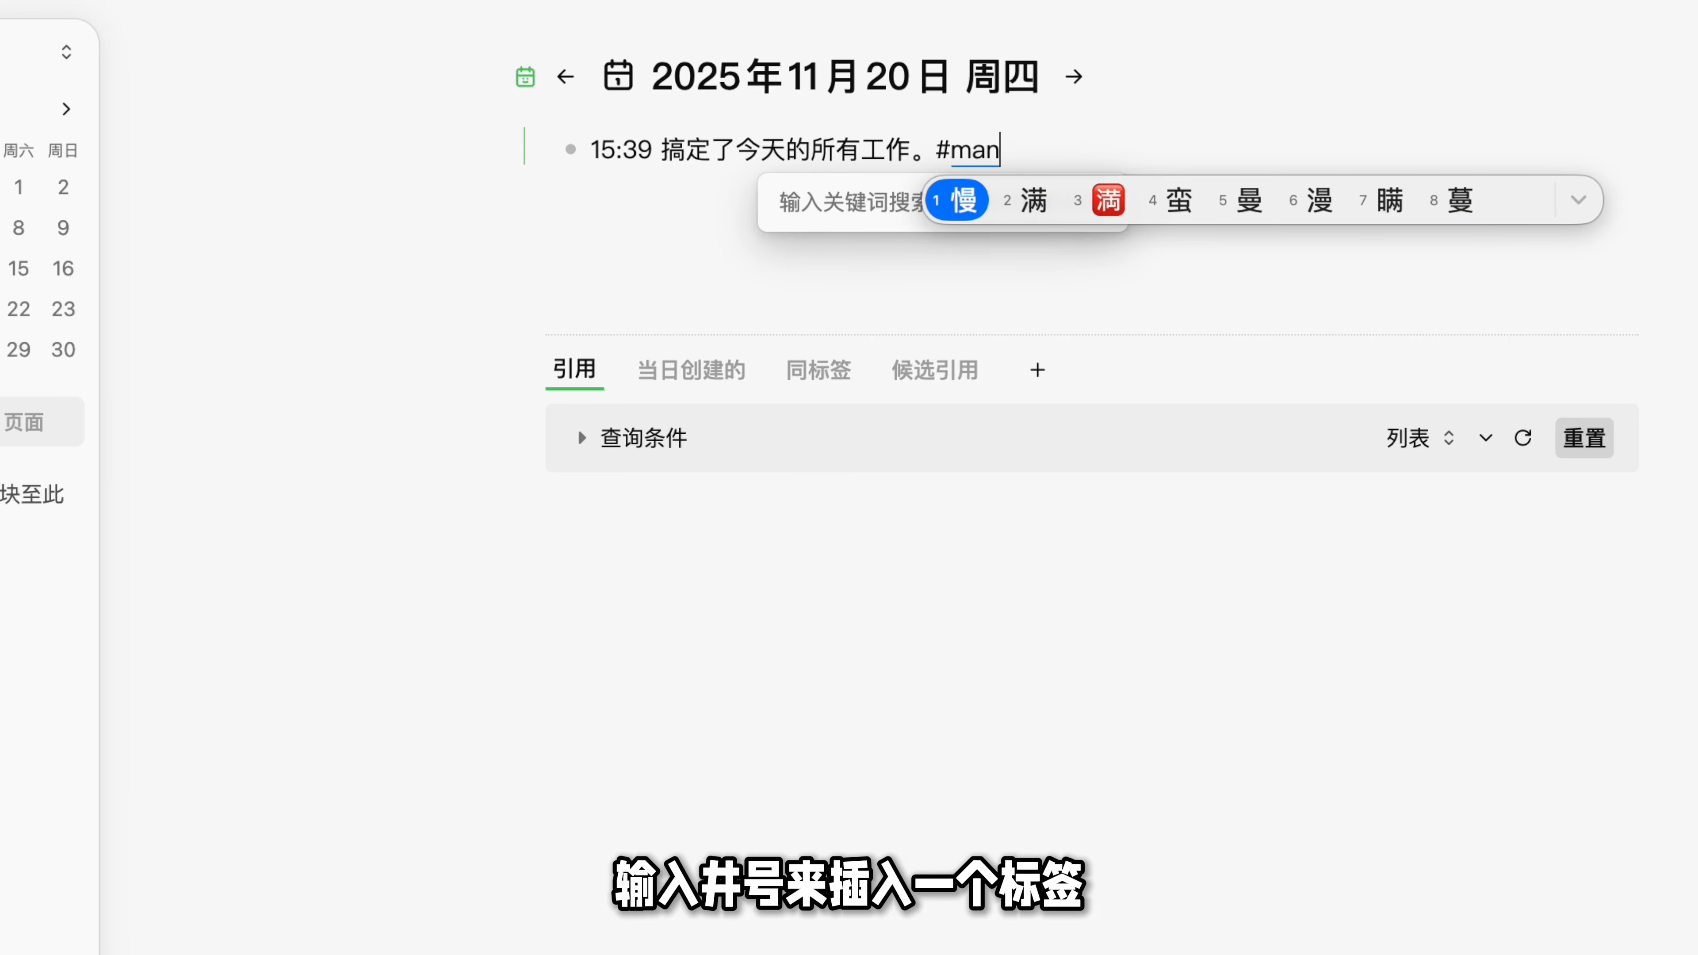
key(BackSpace)
key(BackSpace)
text(满意)
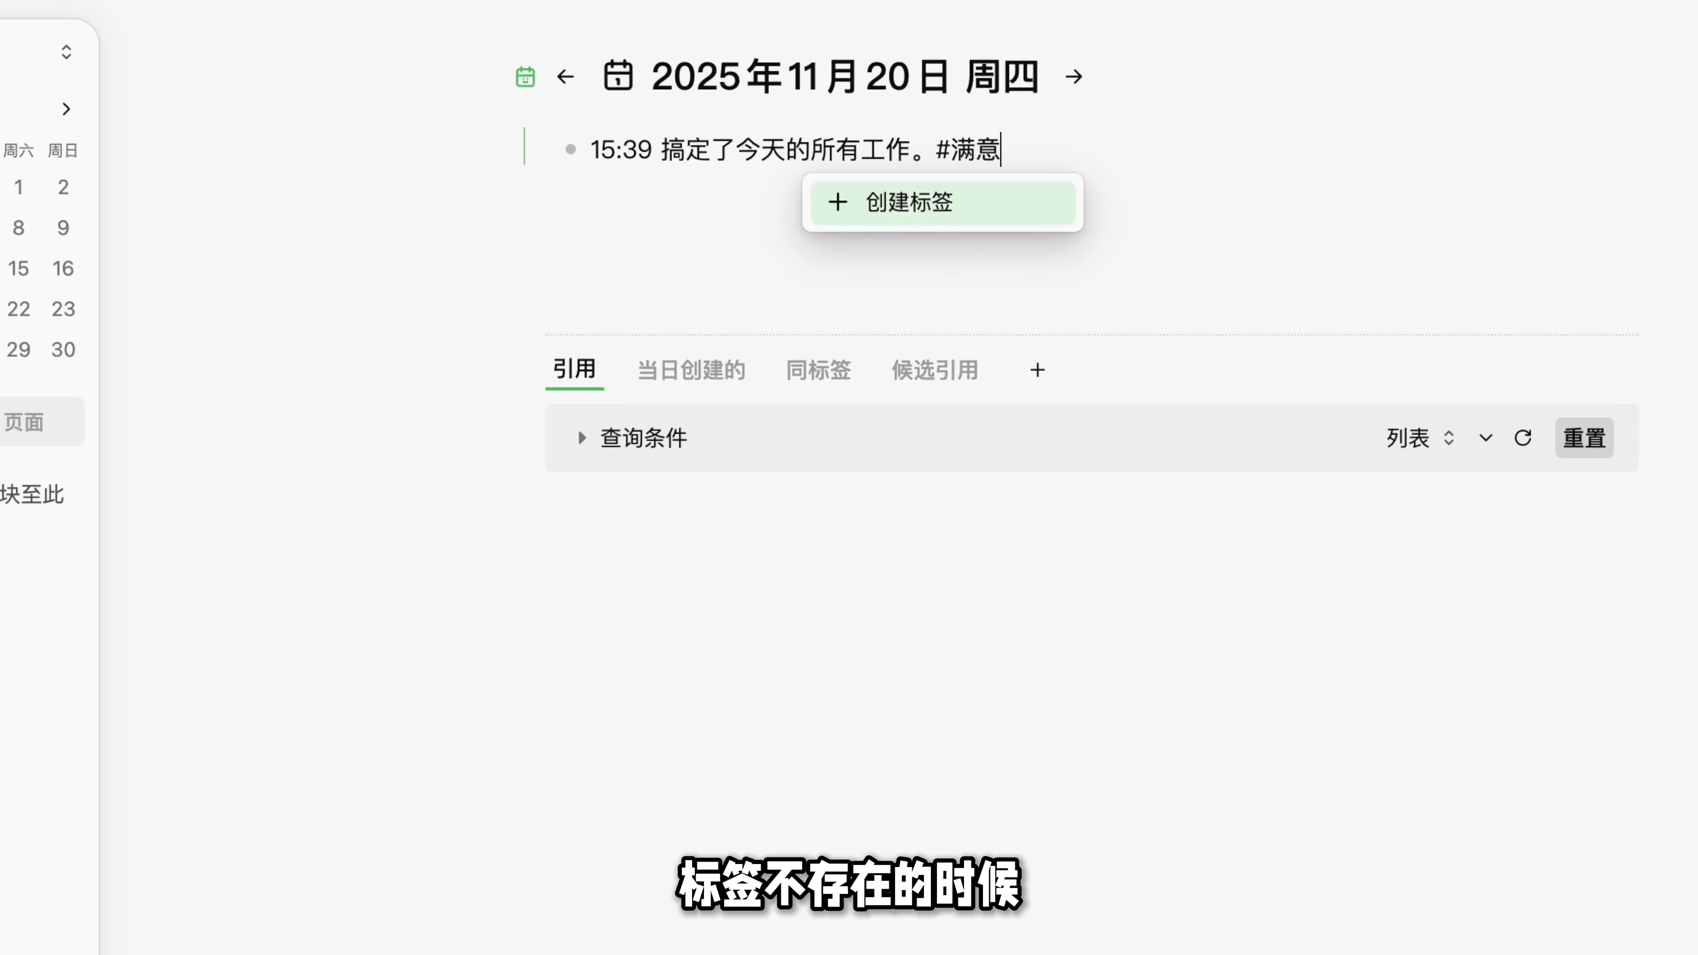
key(Return)
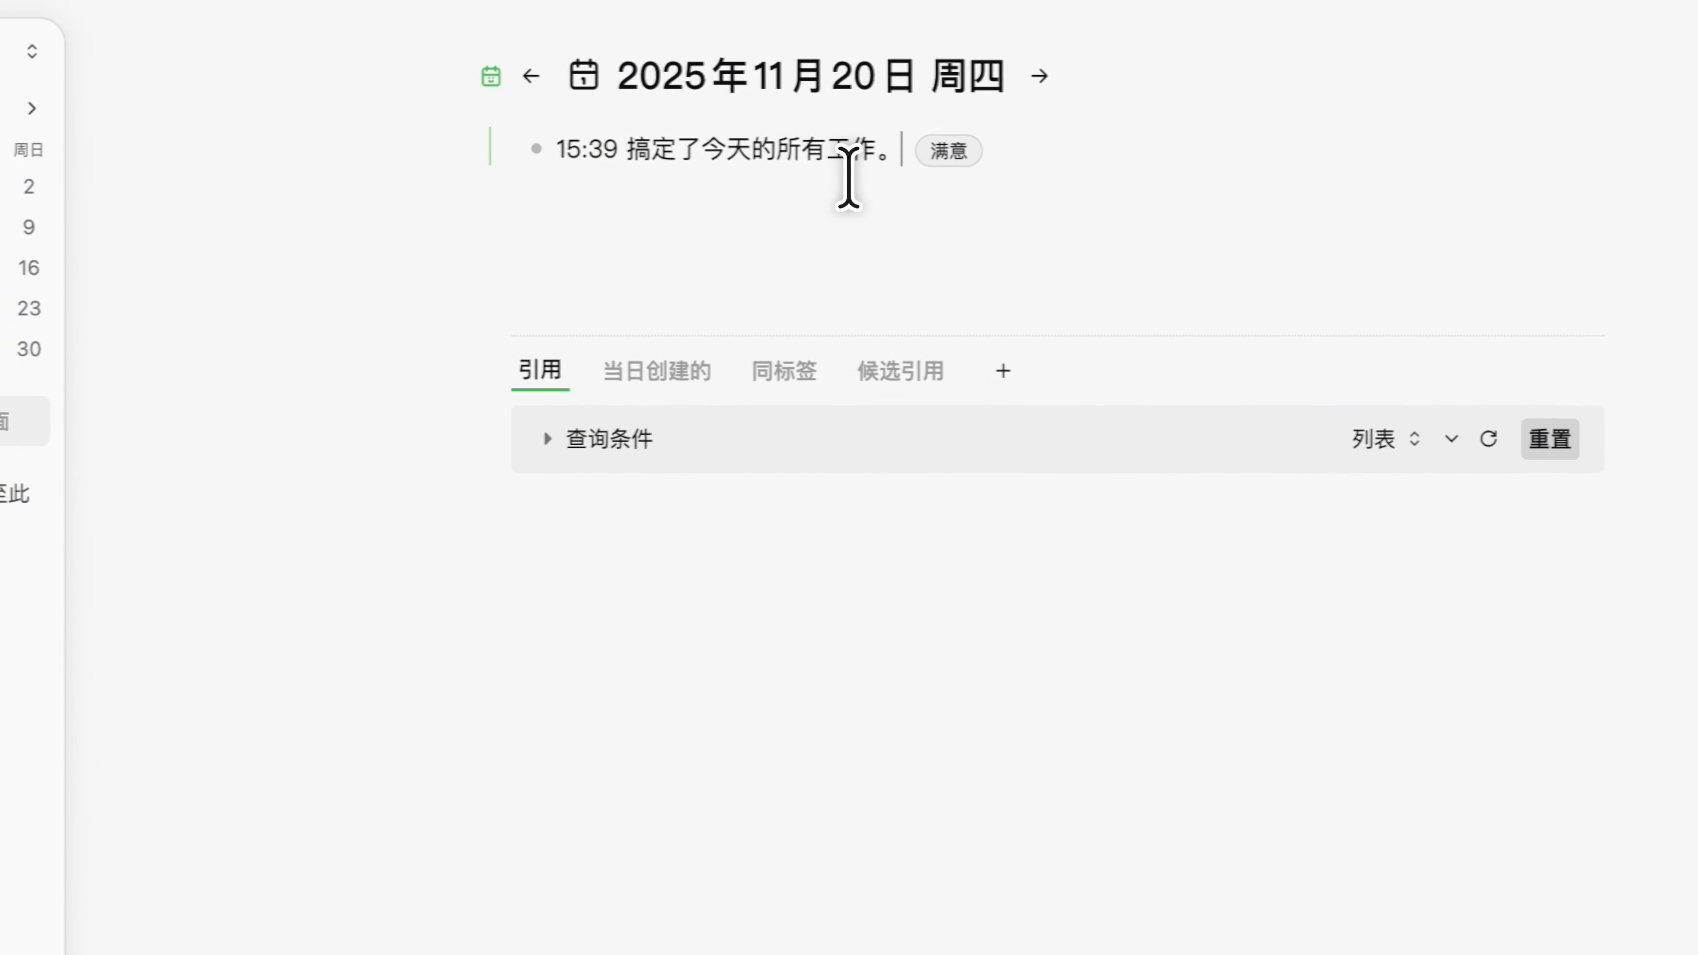
Step: Give the 满意 tag the 😊 icon and check the commands offered for its block
right_click(911, 164)
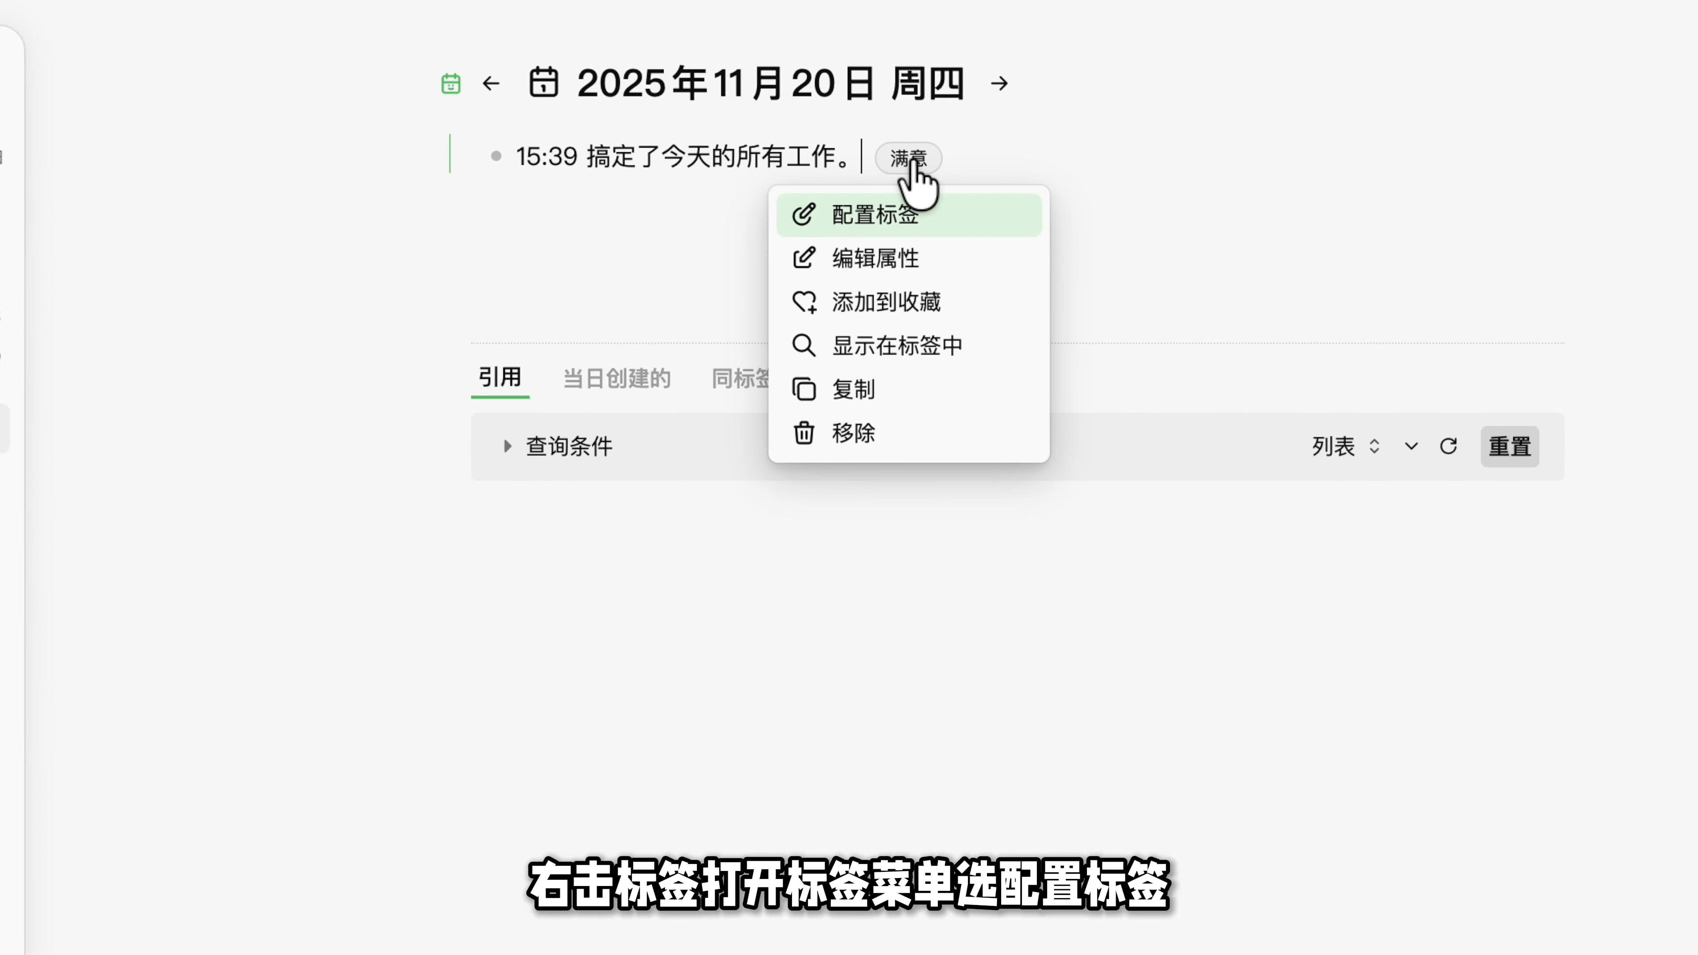
click(935, 216)
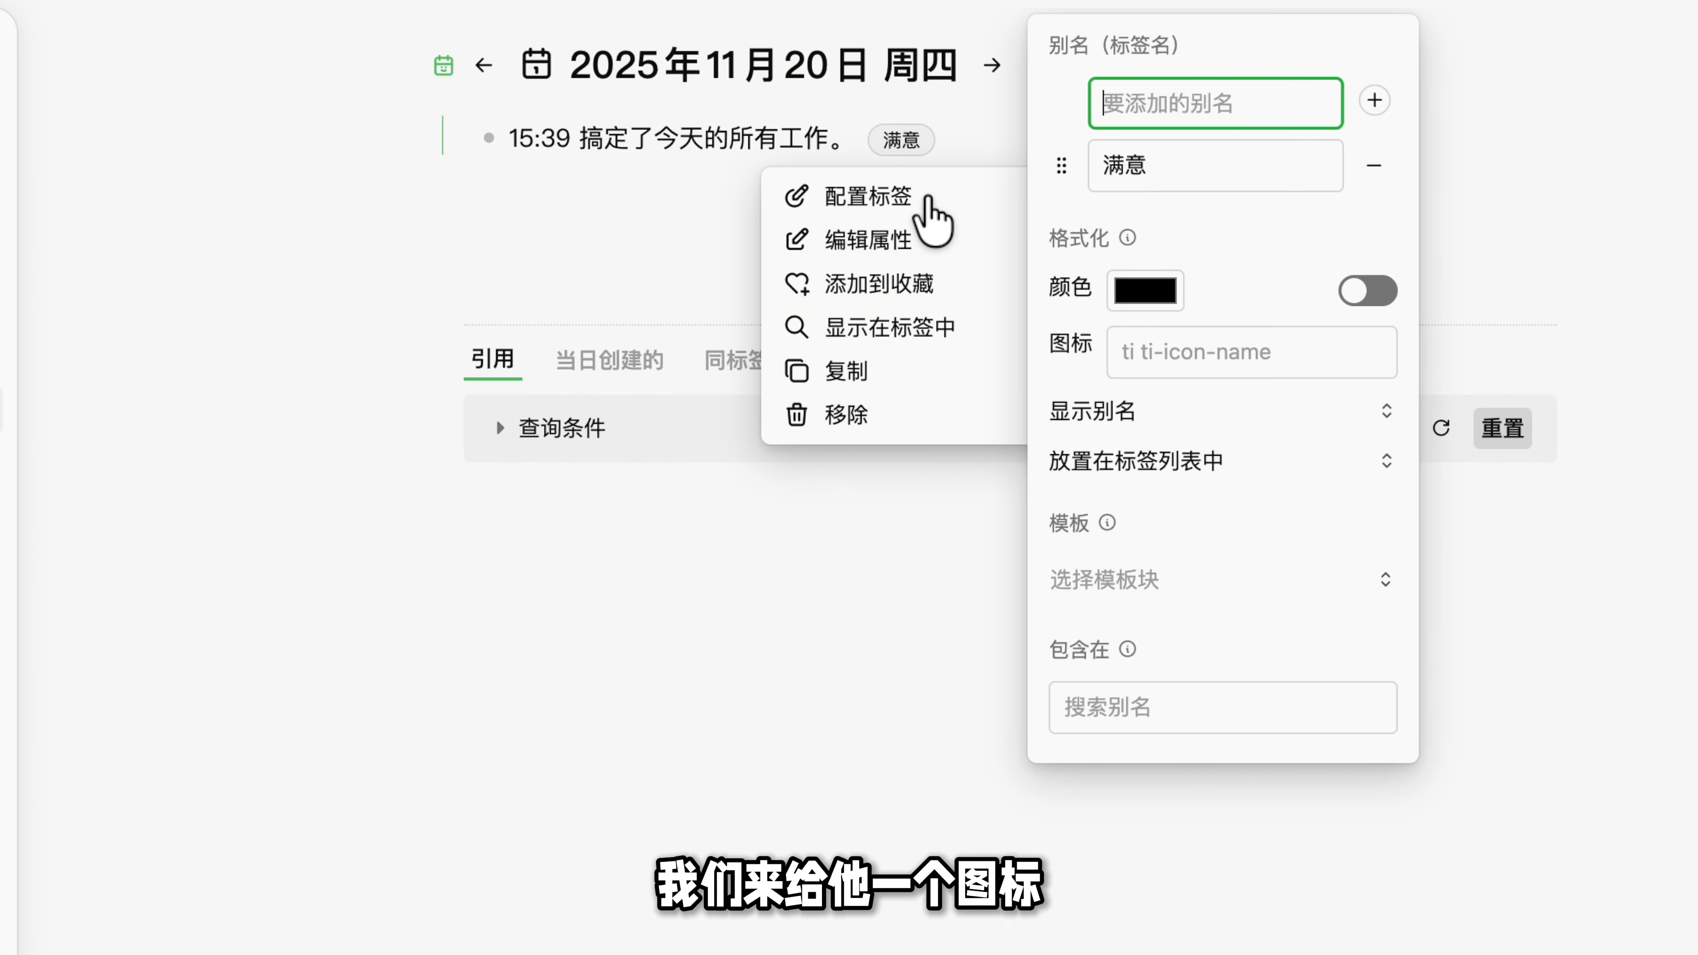
click(1197, 349)
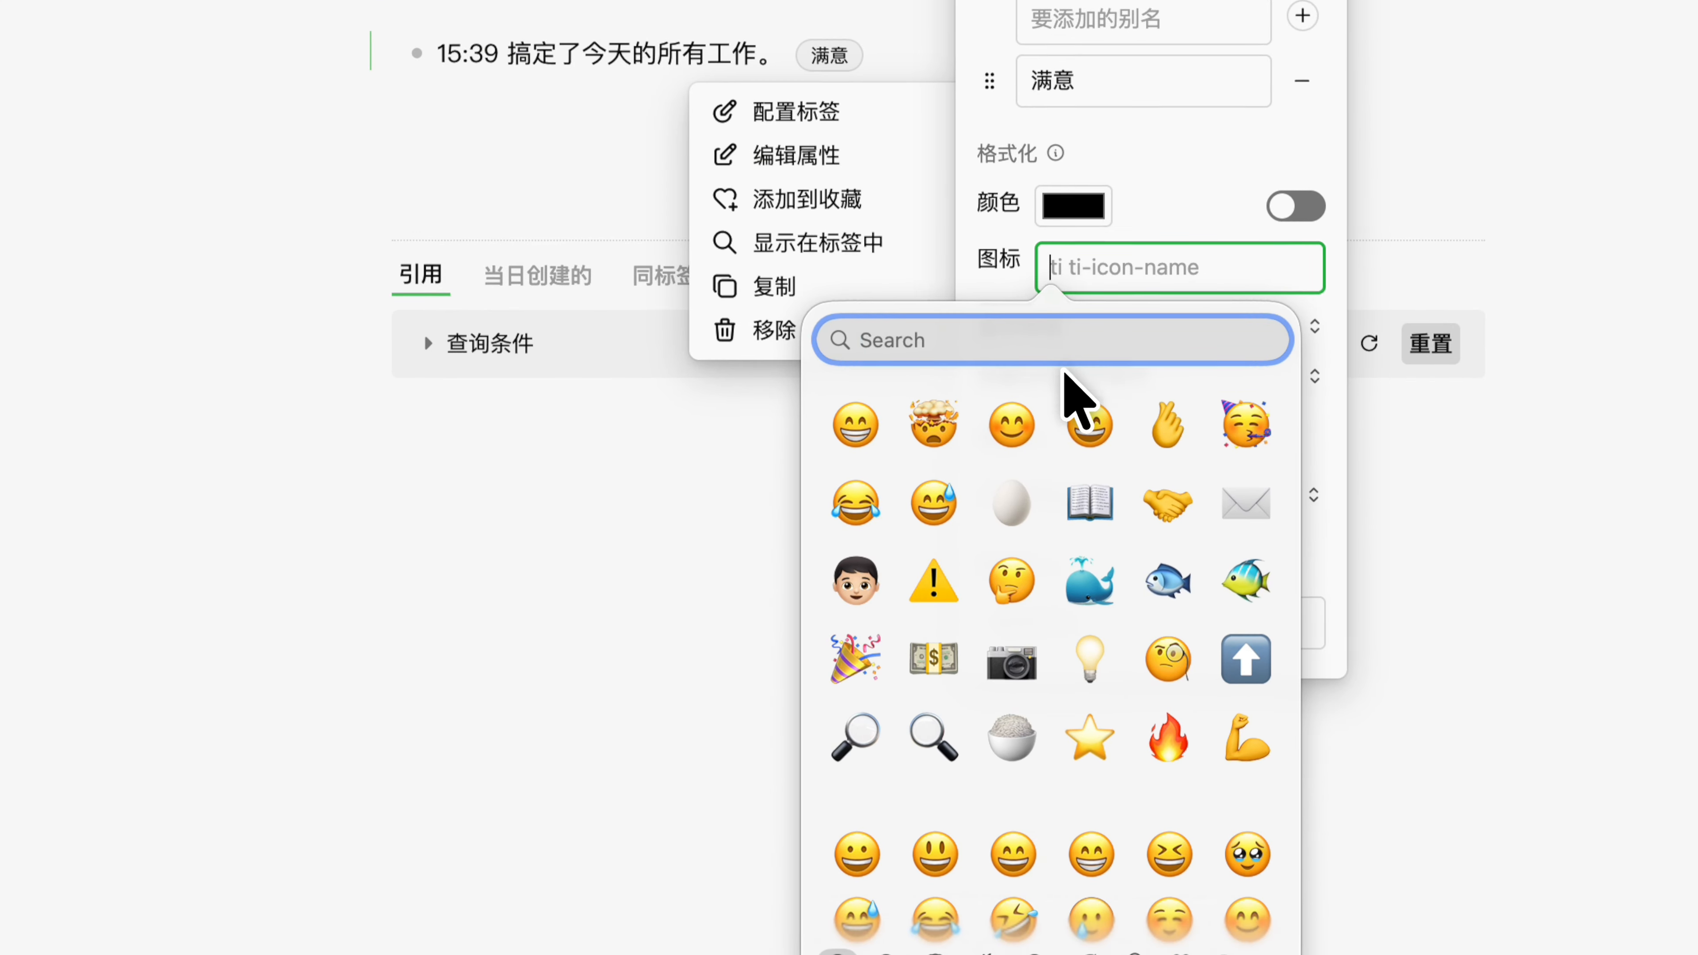
click(1030, 404)
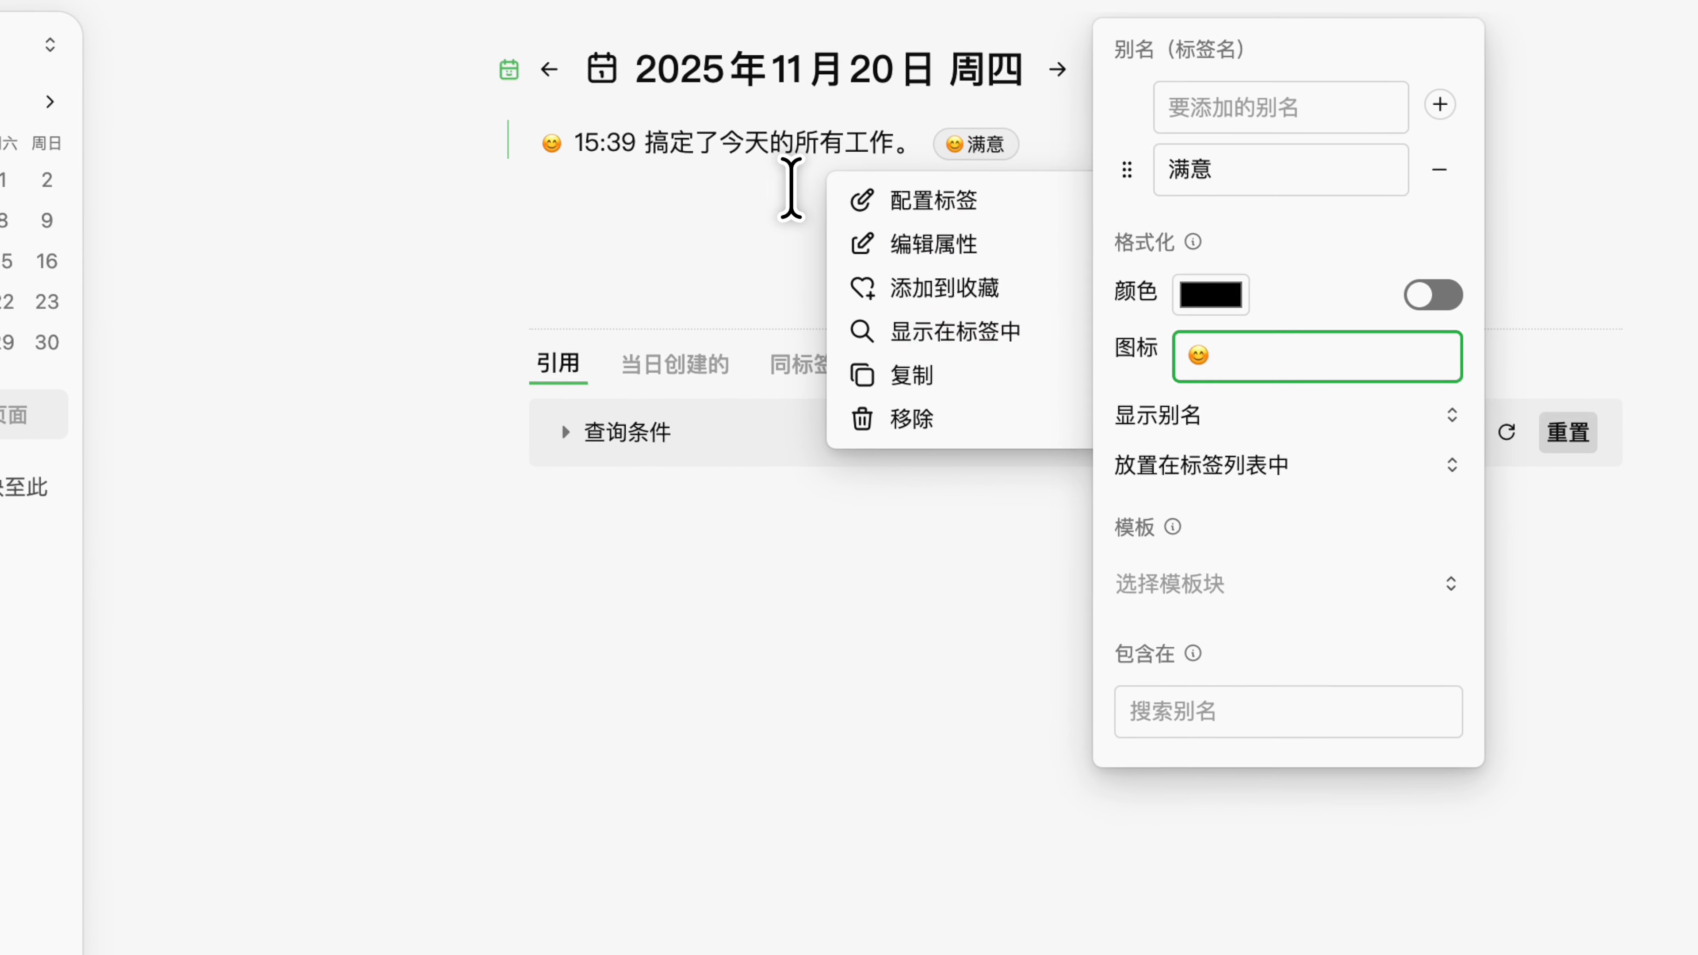
click(775, 143)
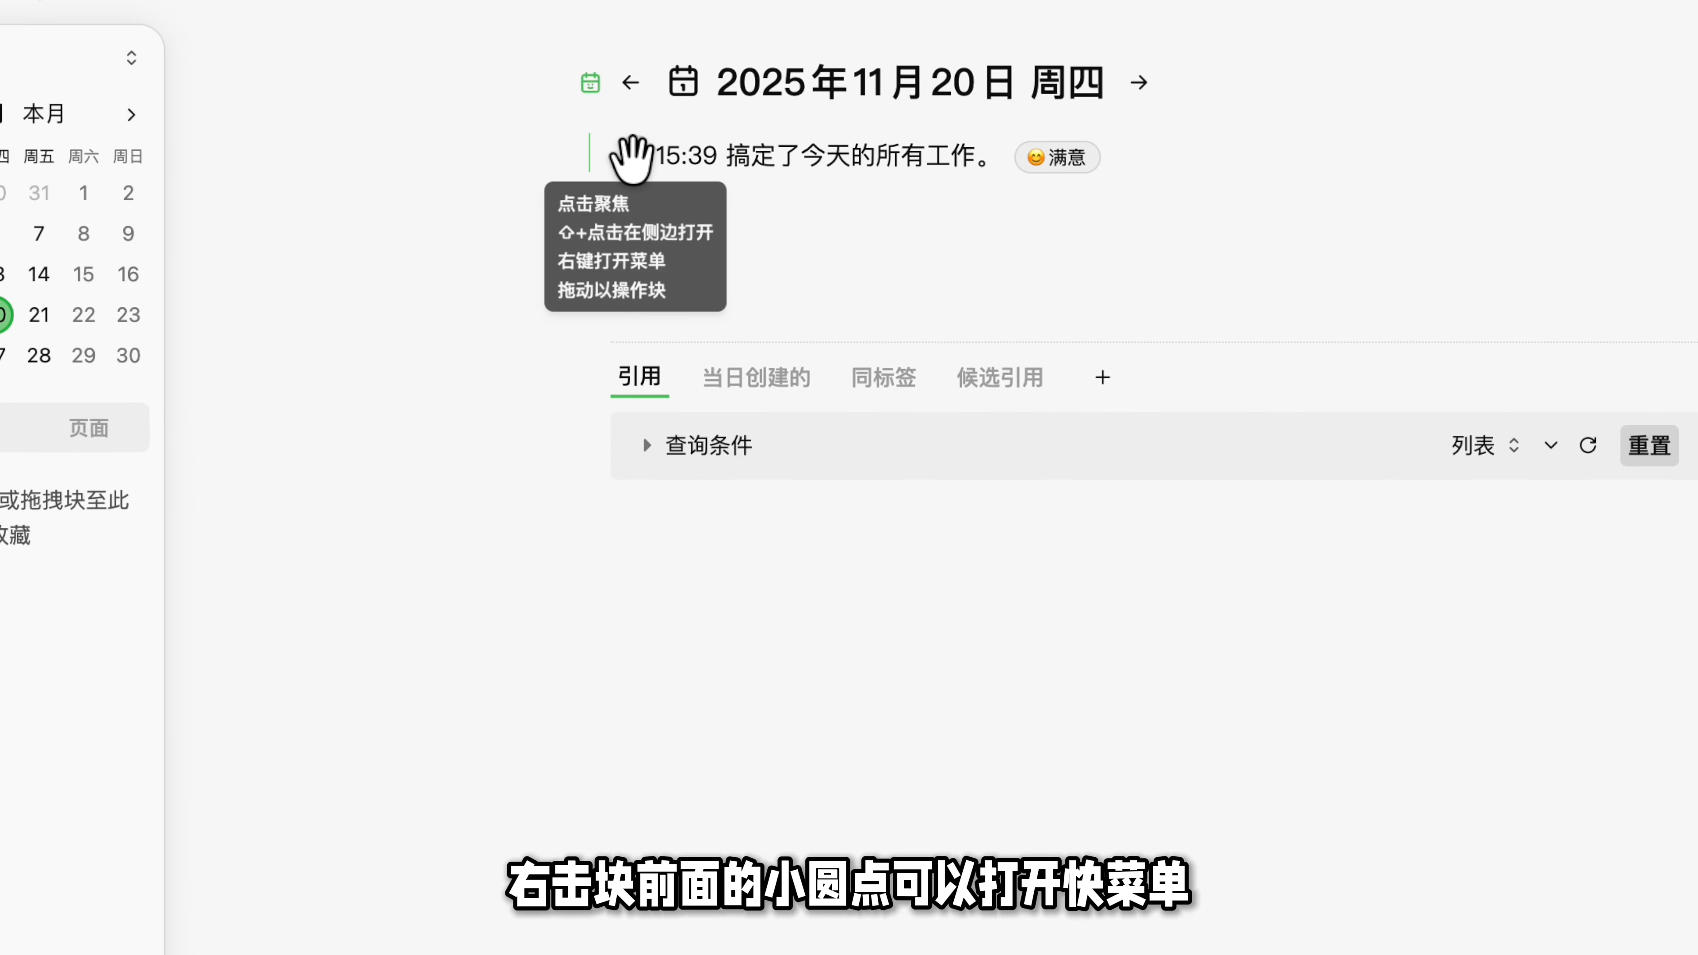
right_click(632, 159)
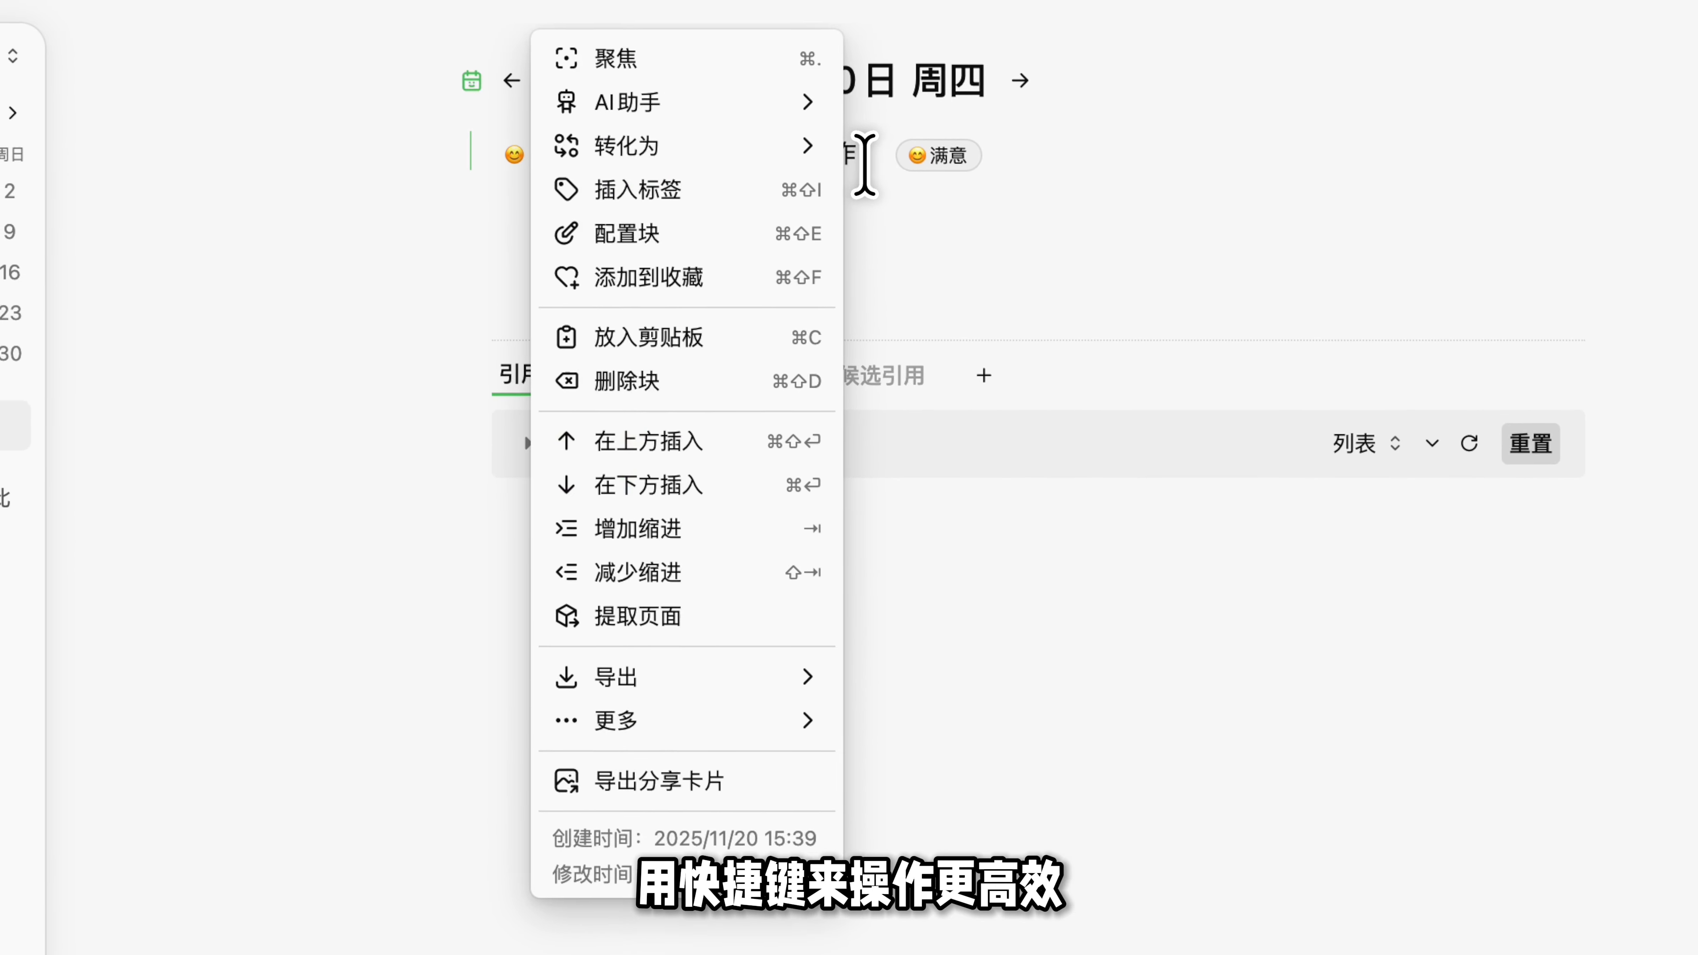
click(865, 165)
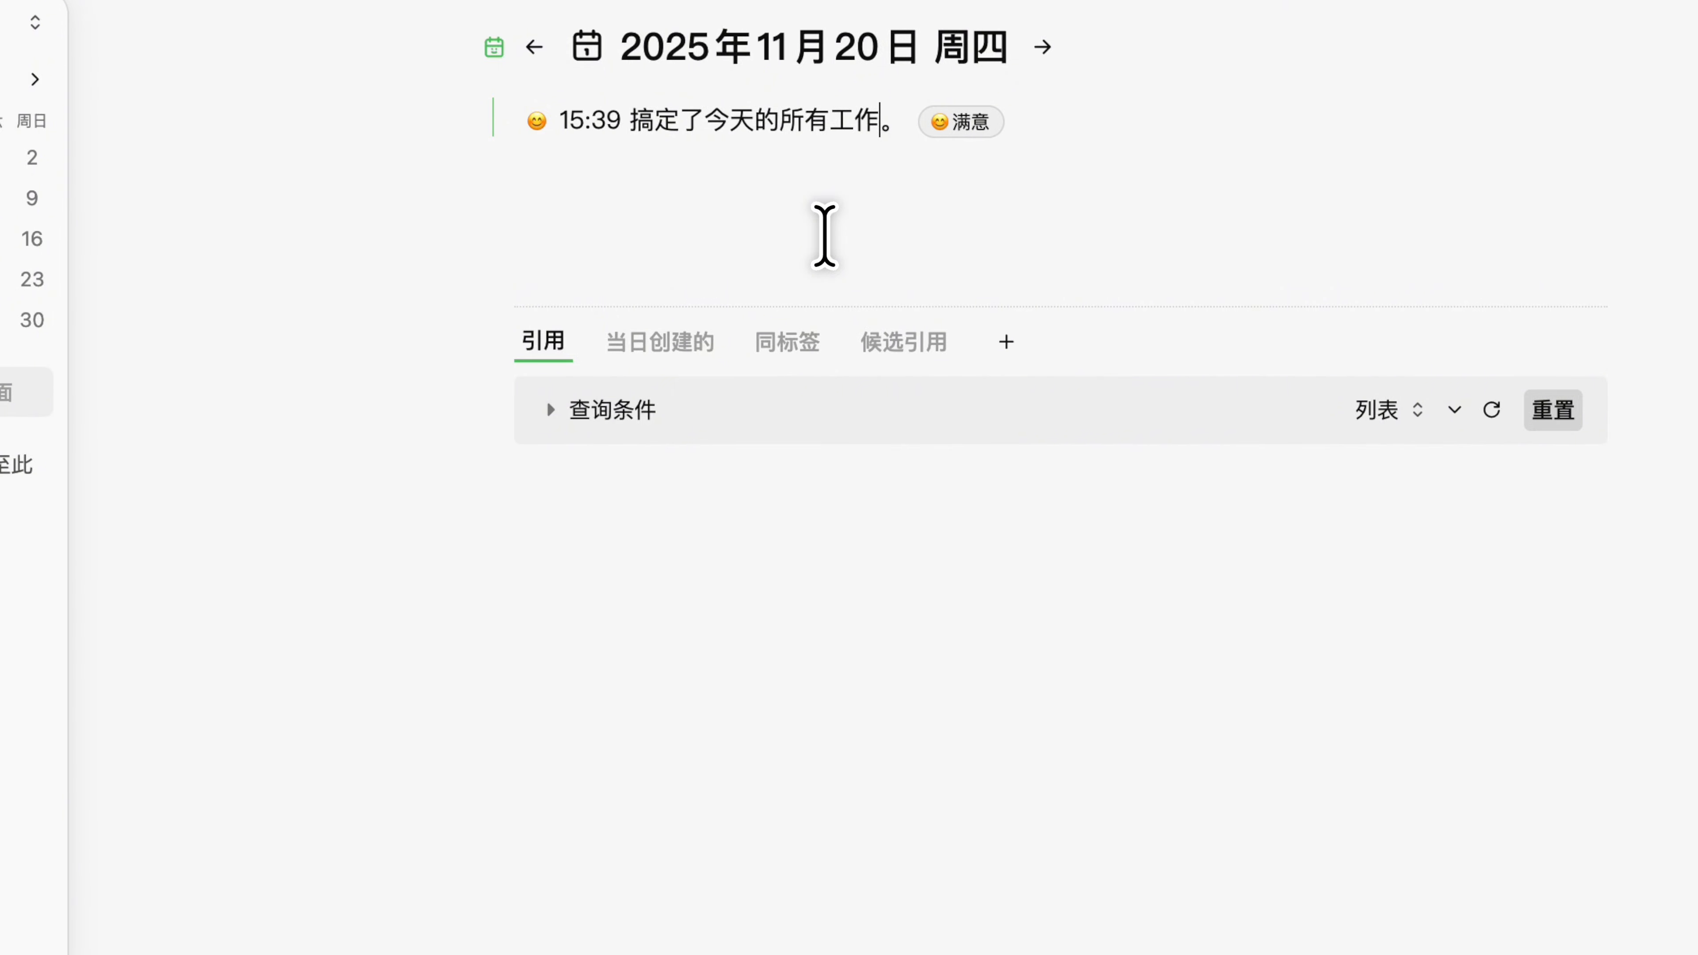
Step: Add a second journal block with the current time inserted and write 会议上和XX吵了一架，简直无理取闹 after it
click(824, 235)
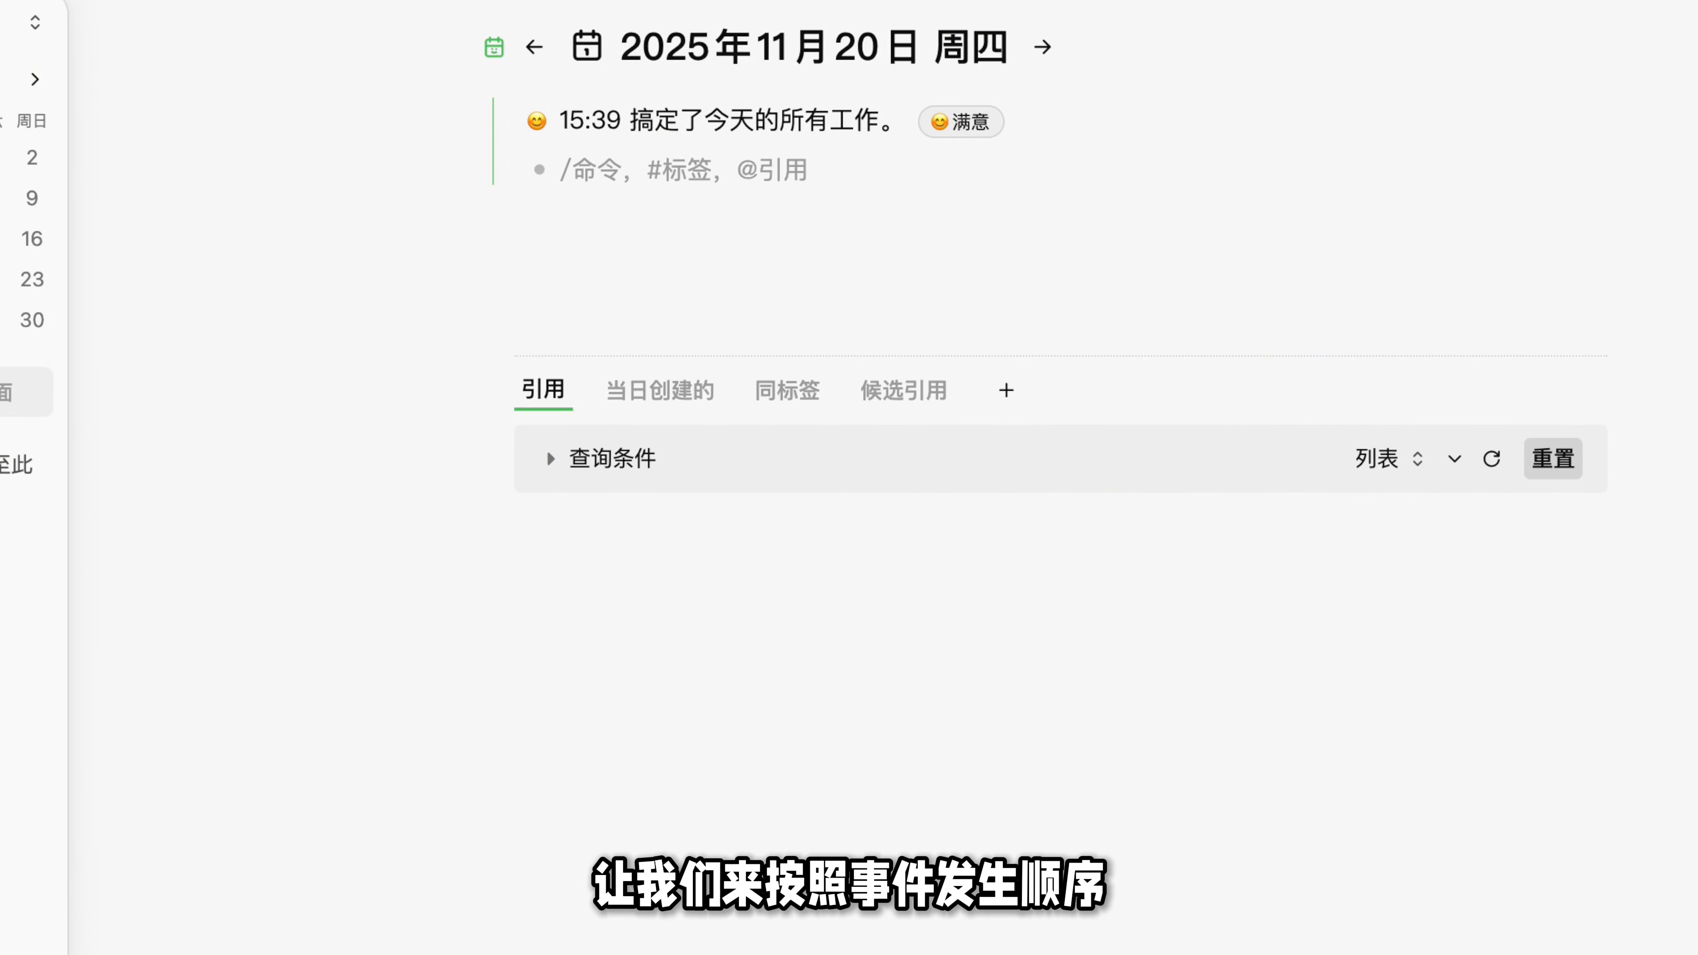
text(/时间)
key(Return)
text(huiyi)
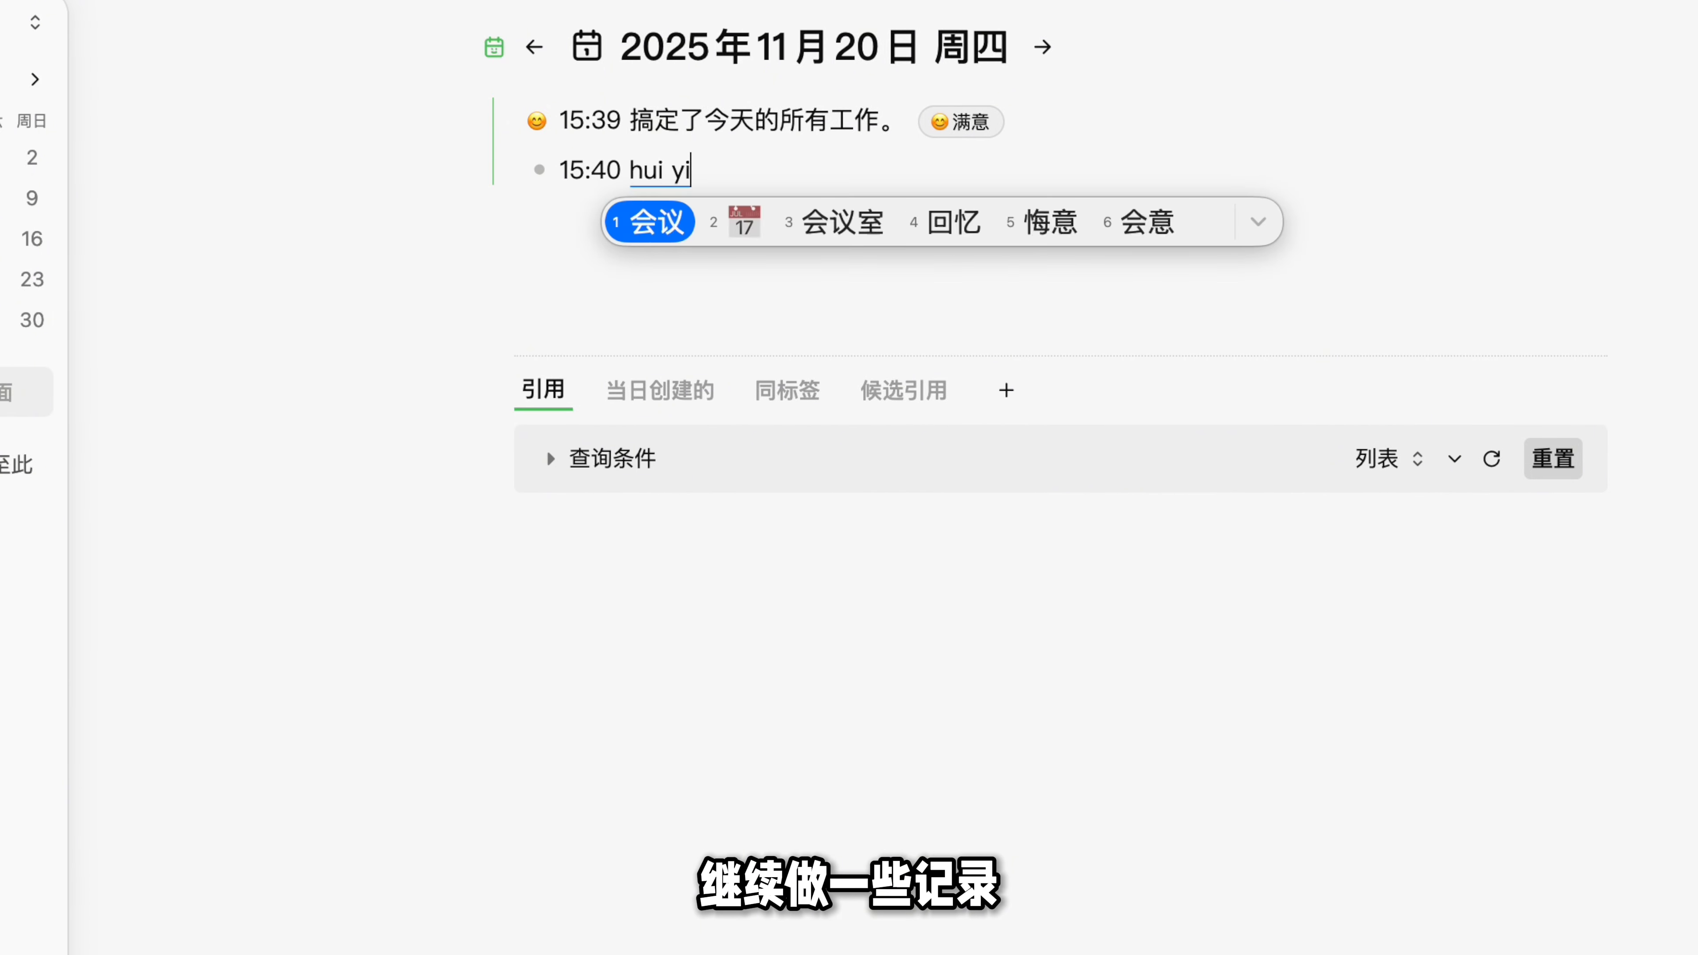
key(space)
text(上和XX吵了一架，jian)
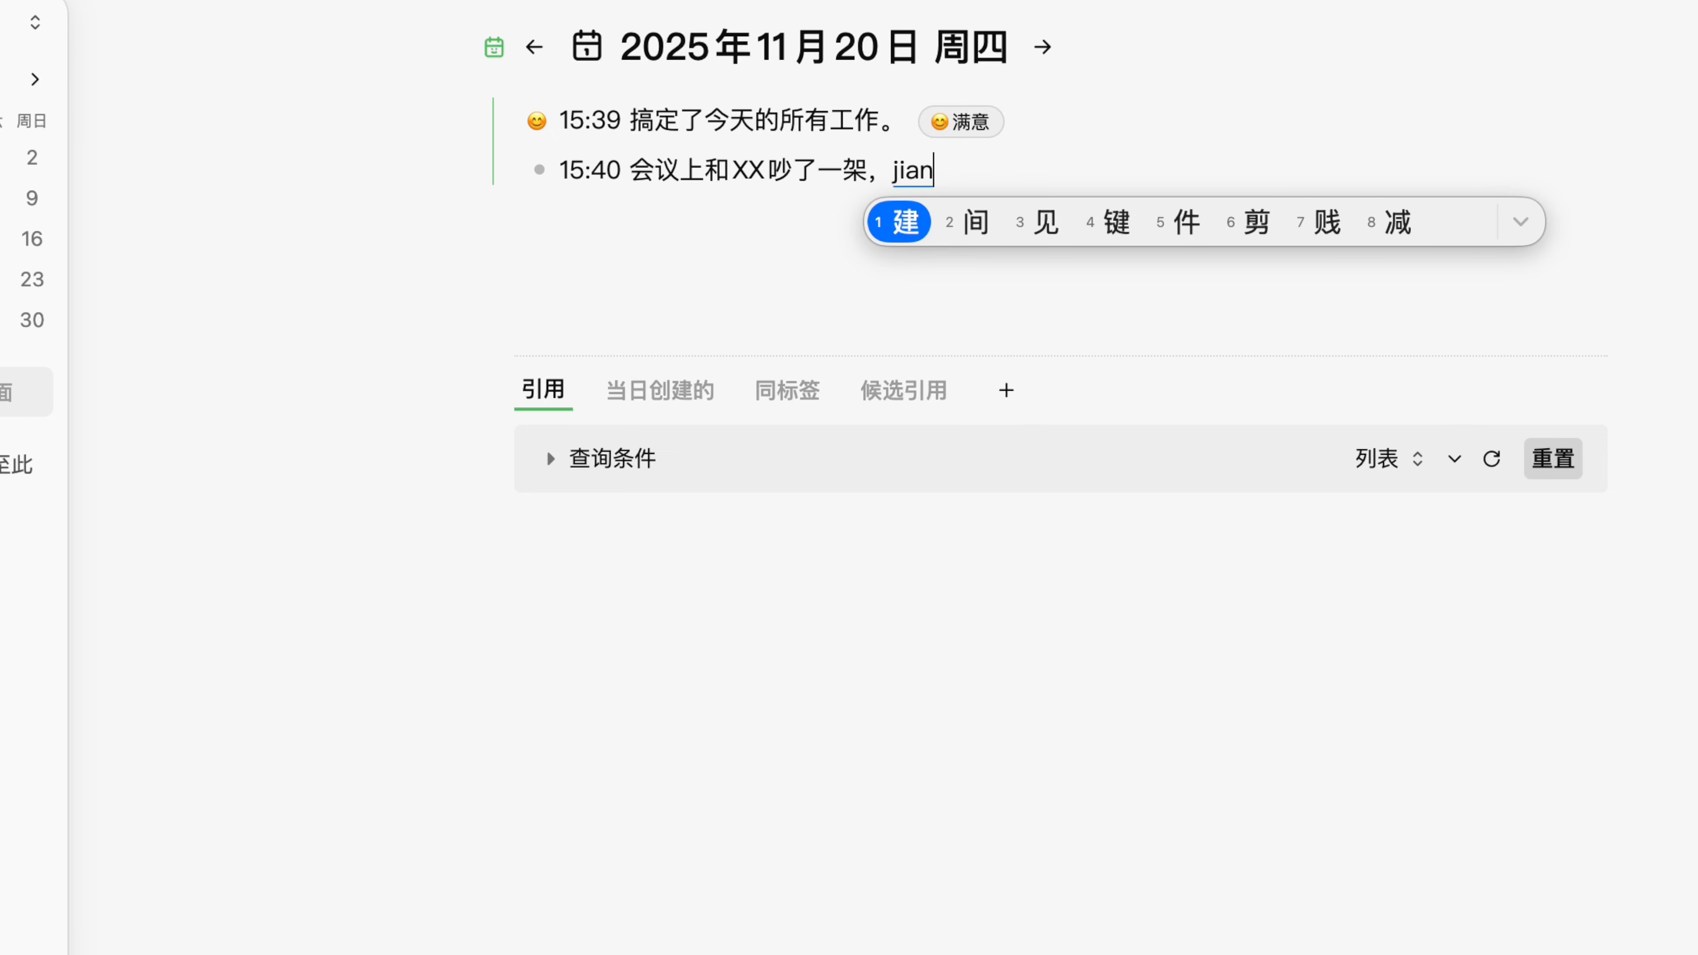
text(zhiwuliqunao)
key(space)
Step: End the sentence with 。, tag the block with a newly created tag 头大, and give that tag the 🤯 icon
text(.#)
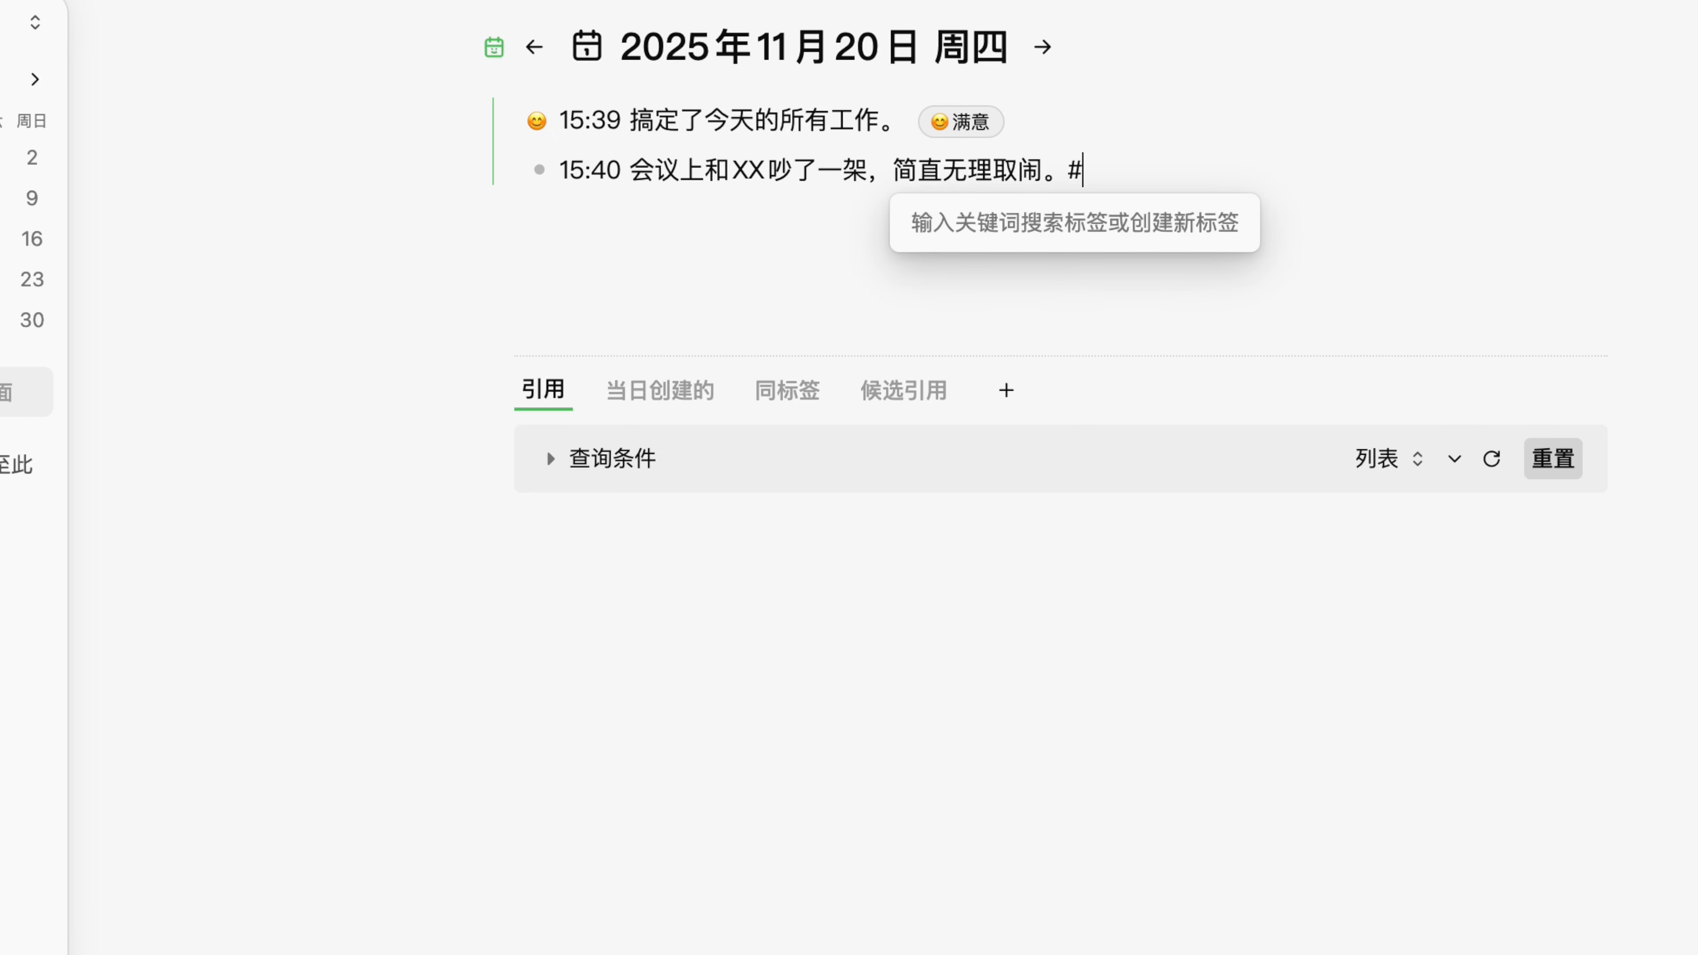
text(touda)
key(space)
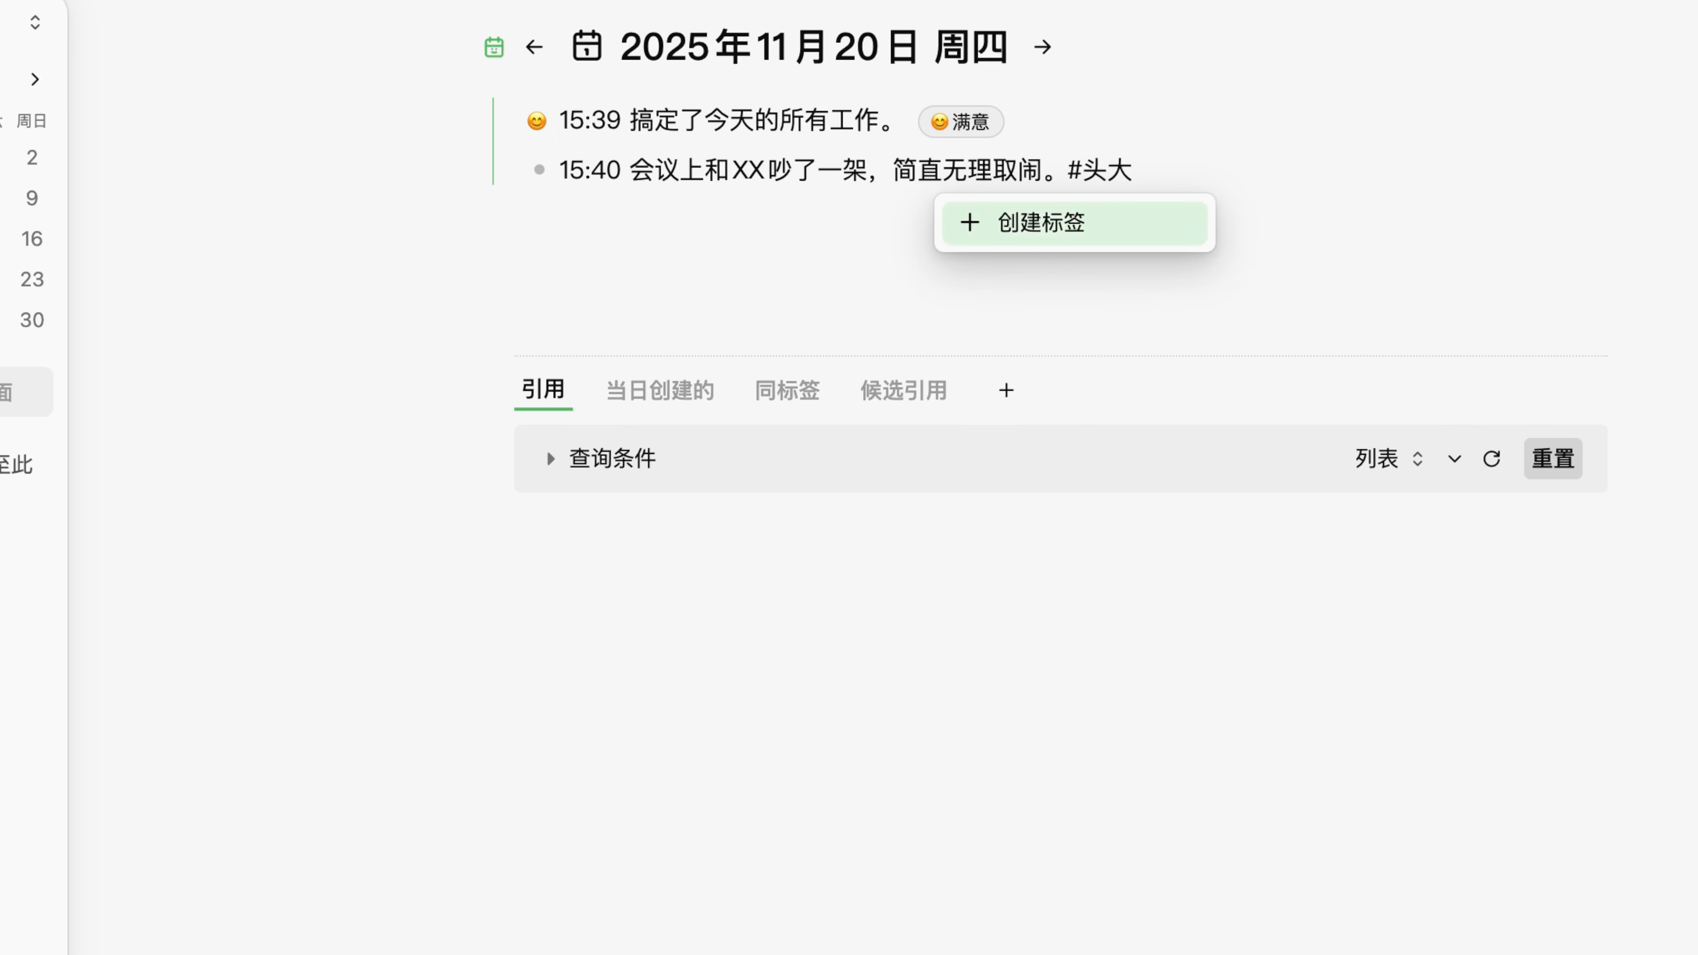
key(Return)
click(1031, 194)
click(995, 232)
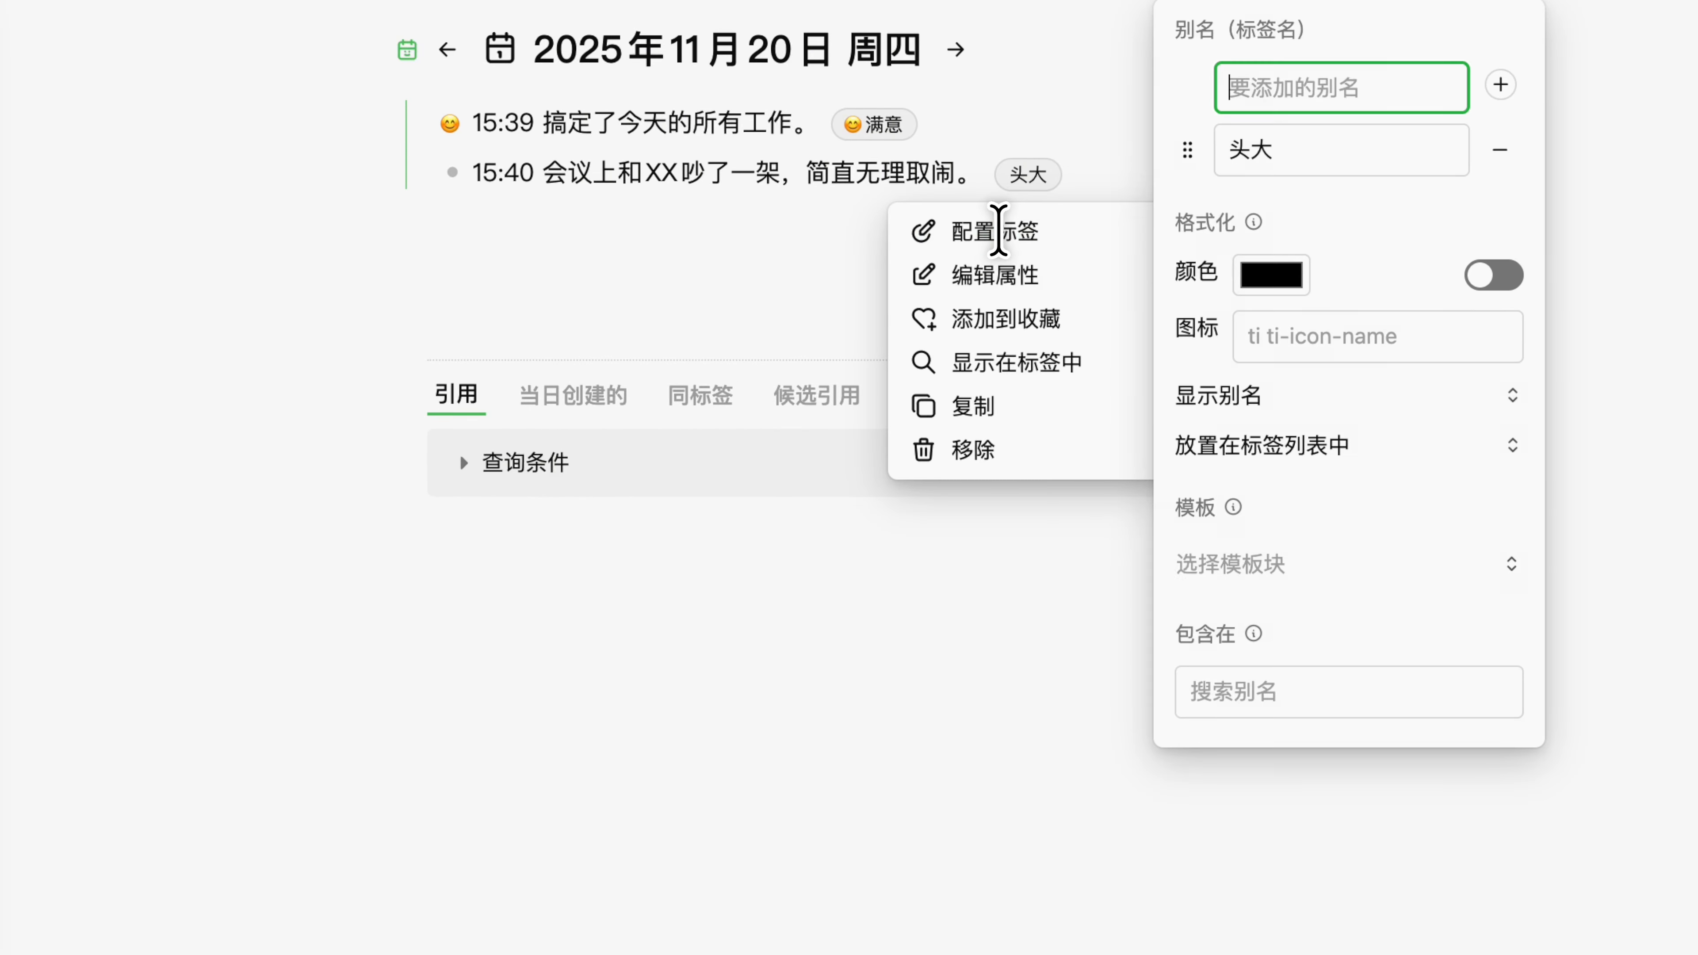
click(1218, 313)
click(1095, 452)
click(804, 93)
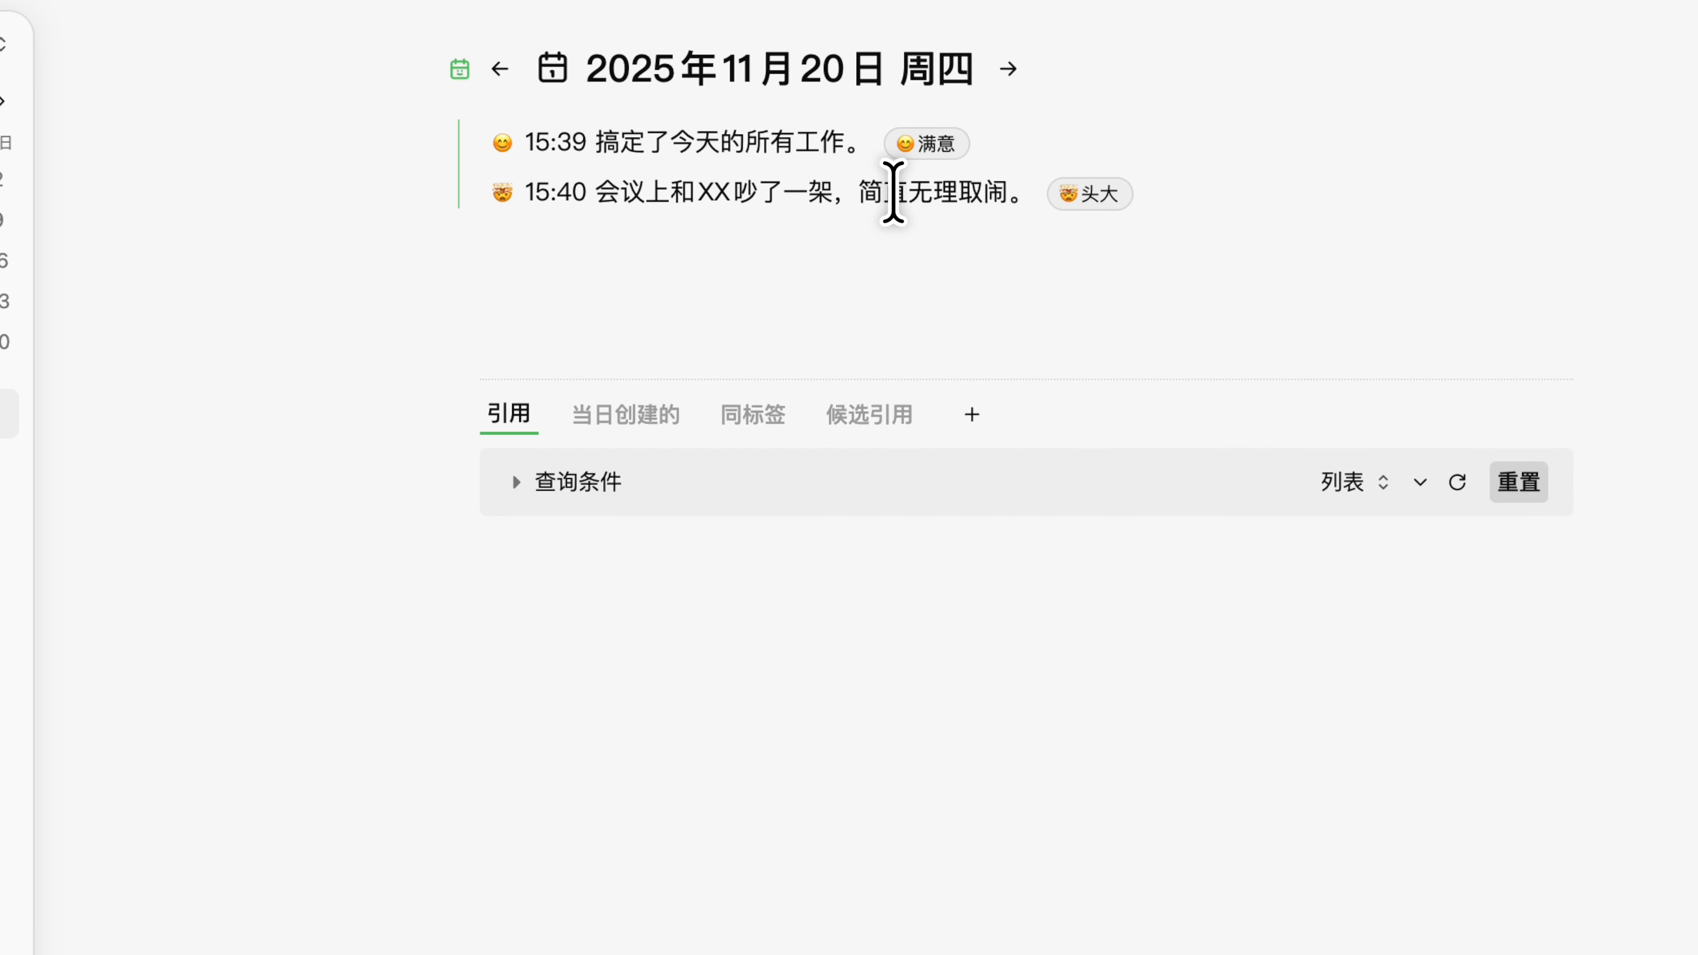
Step: Add a third block timed 15:50 about estimating time (估时) for the named colleague, and apply the existing Reminder tag
key(Return)
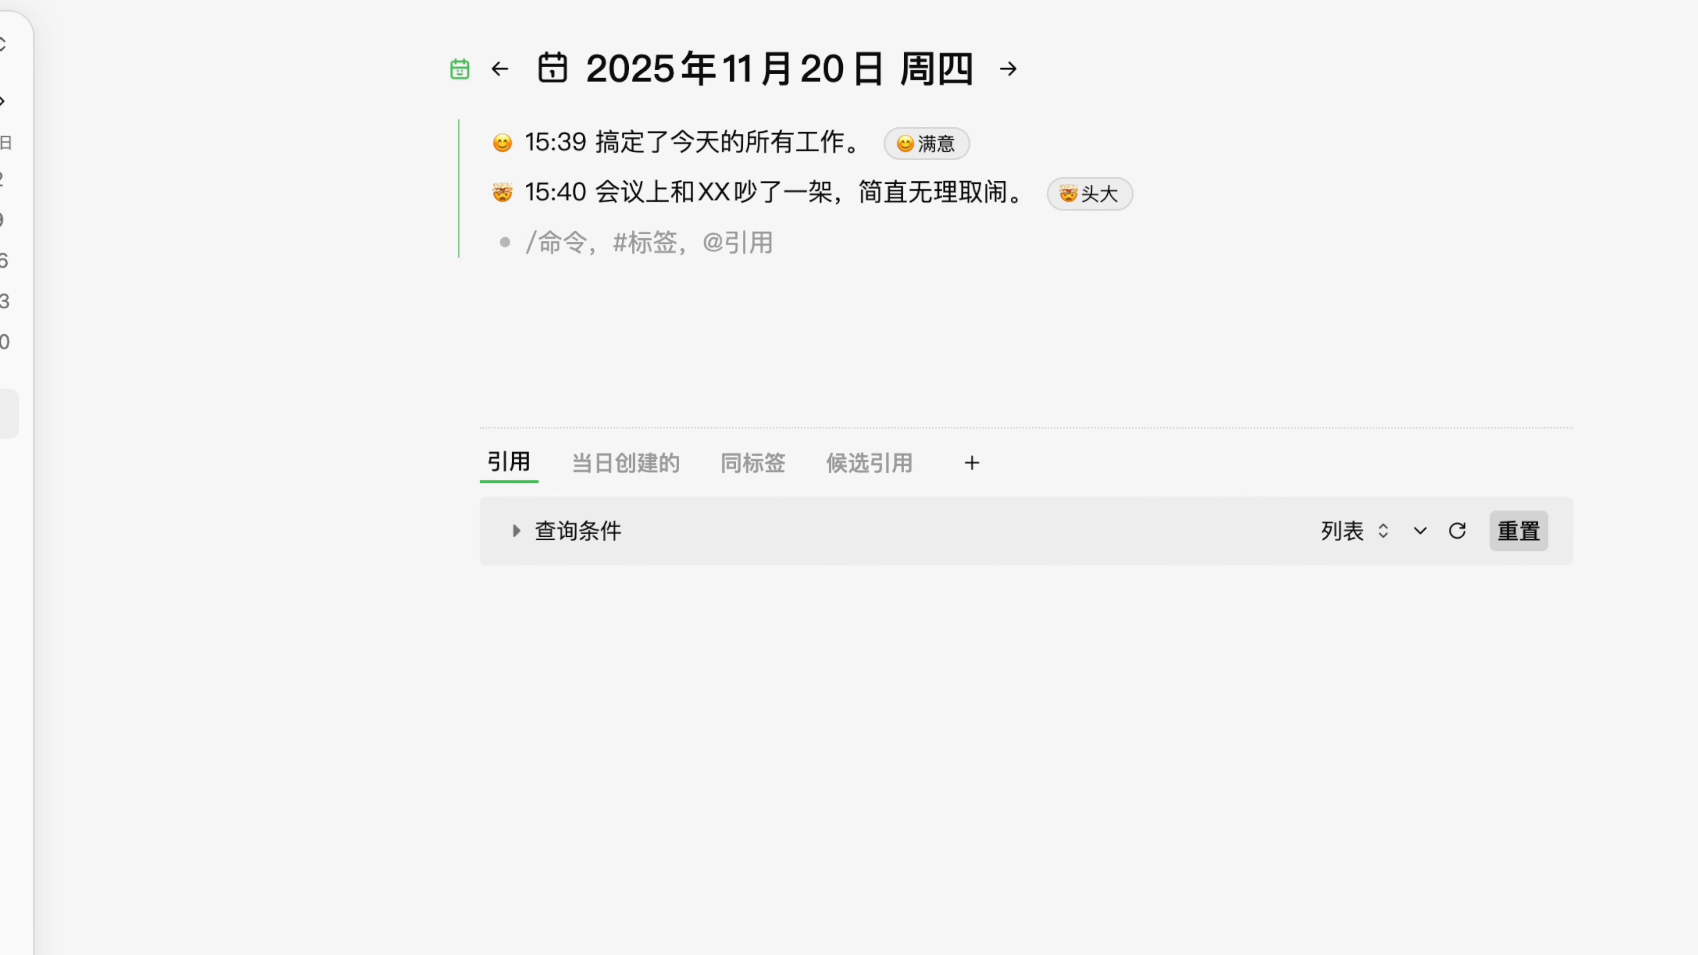
text(15:)
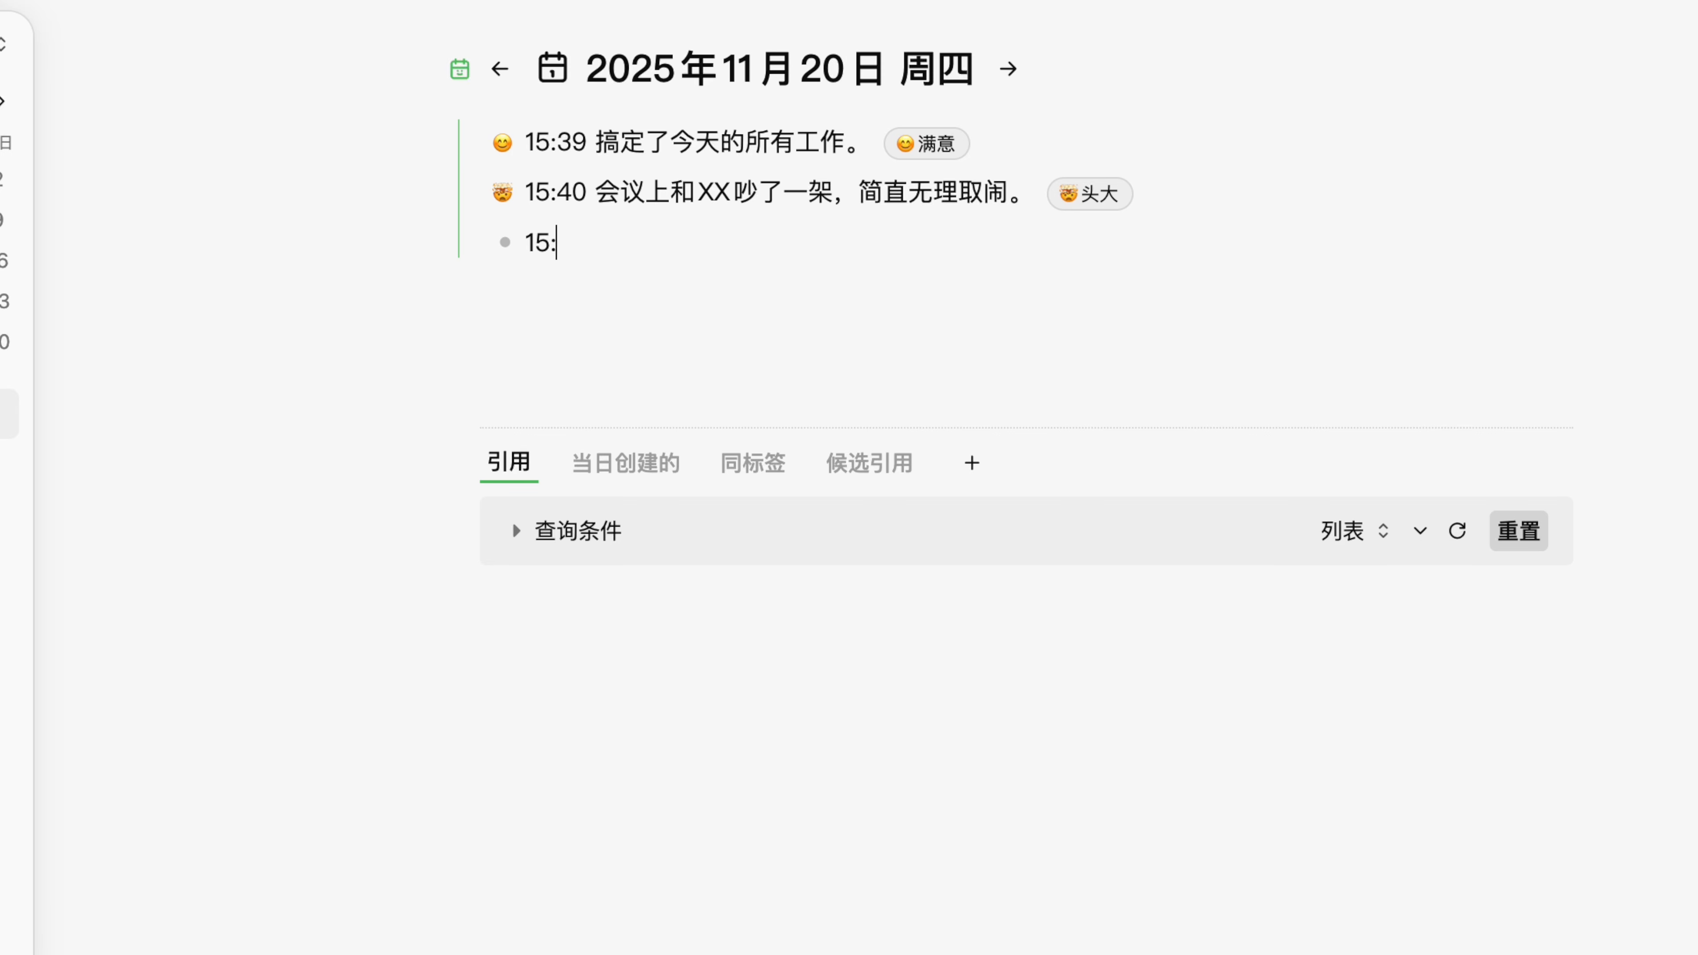
text(50 给李四估时)
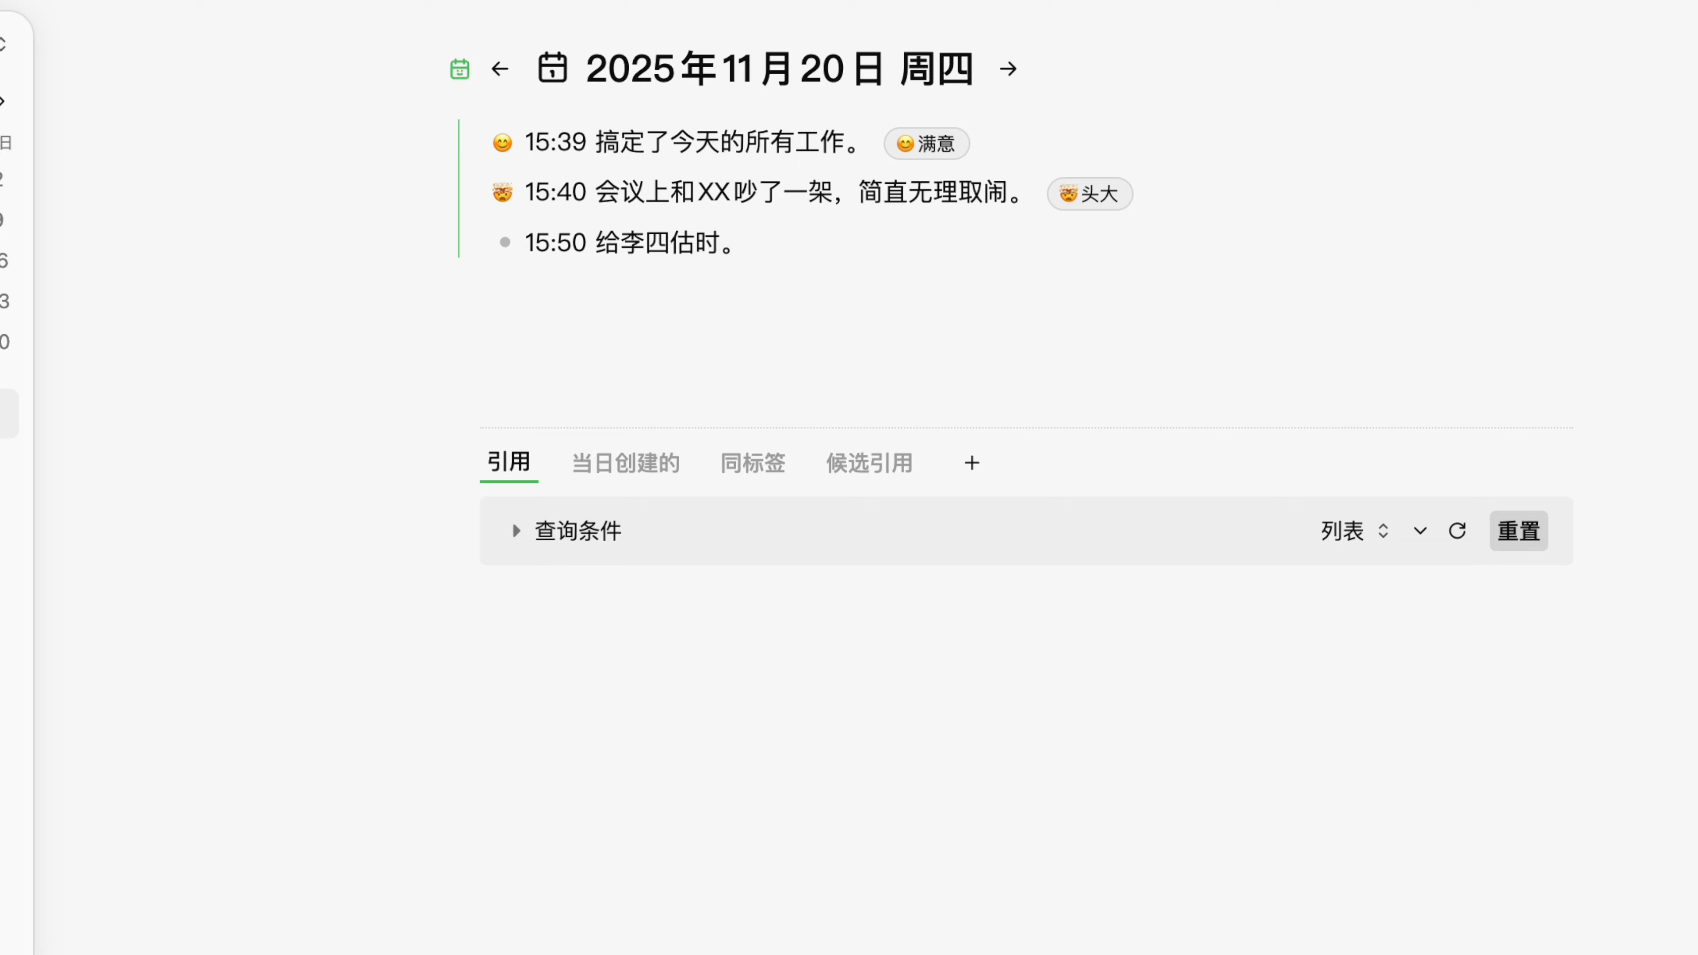
text(。#remind)
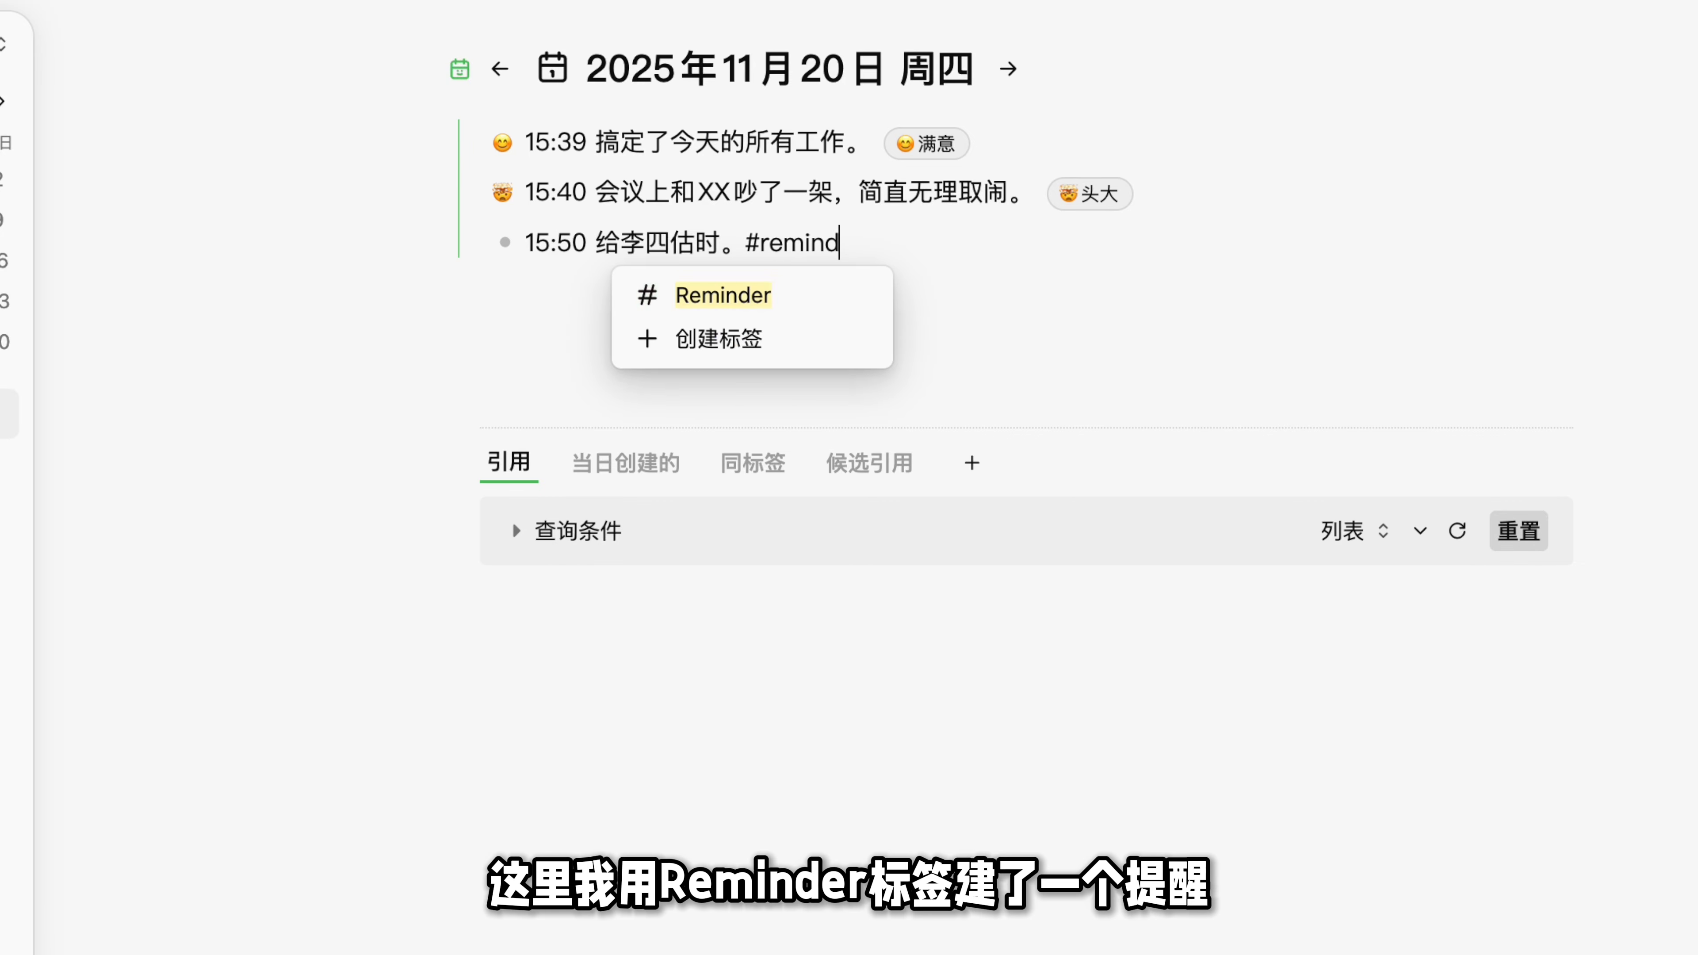
key(Return)
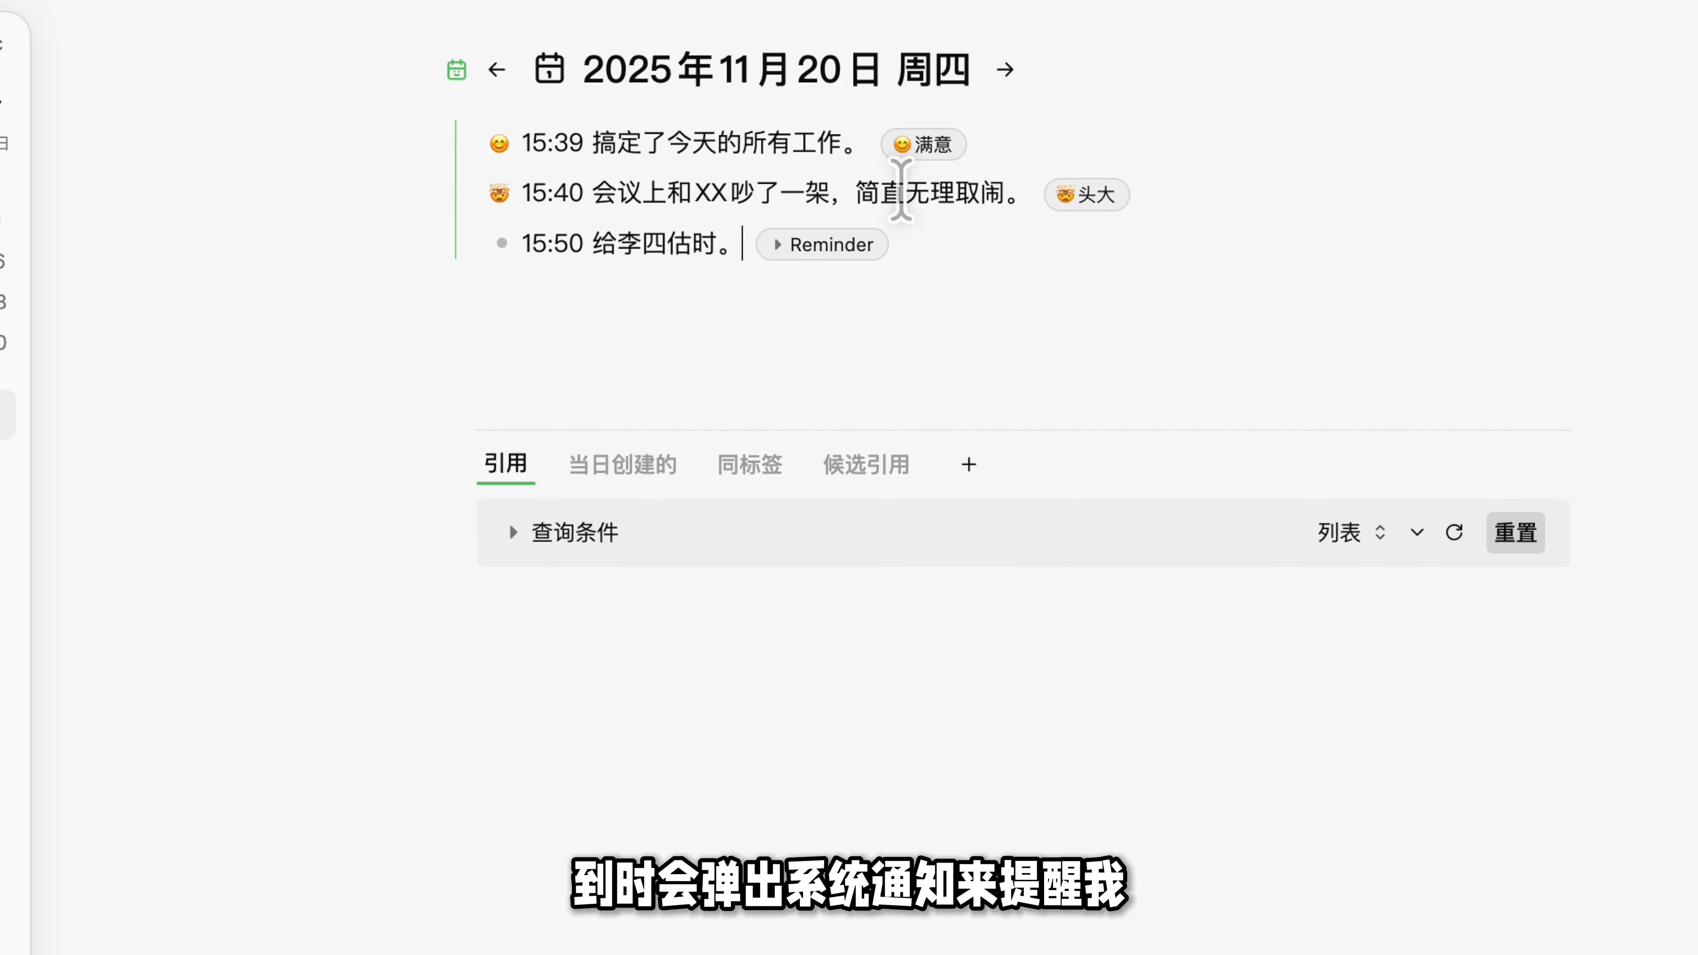
Step: Set the Reminder tag's Date time to 2025年11月20日 17:00 and close its properties
click(845, 227)
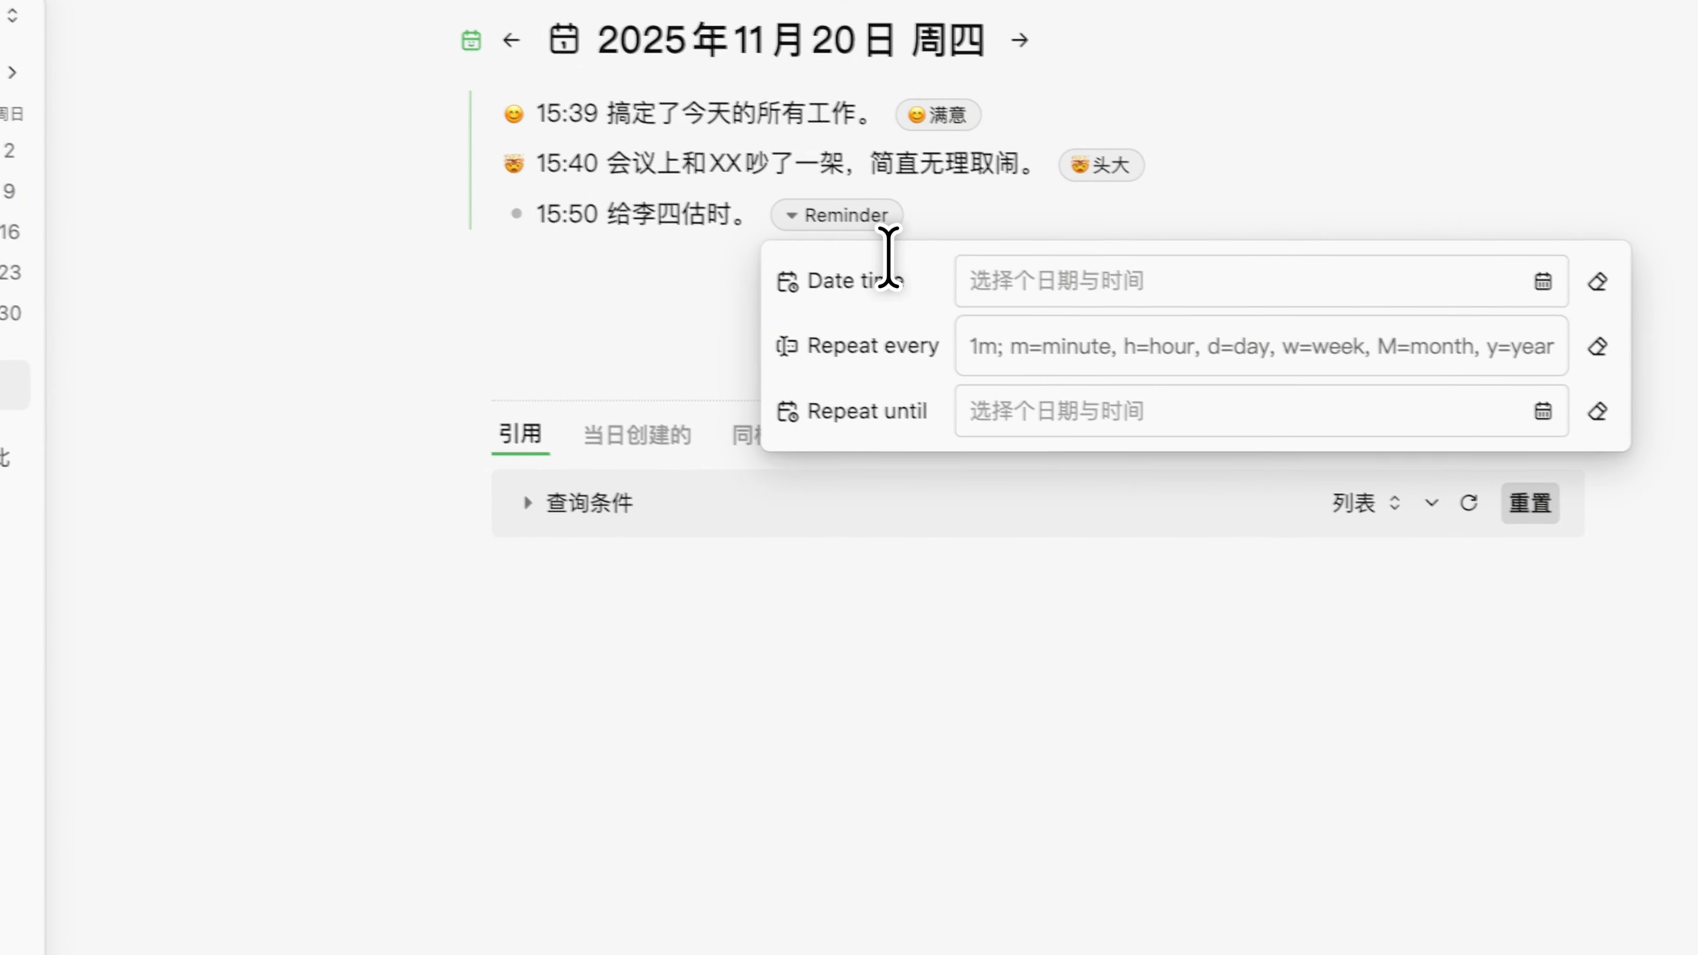
click(957, 277)
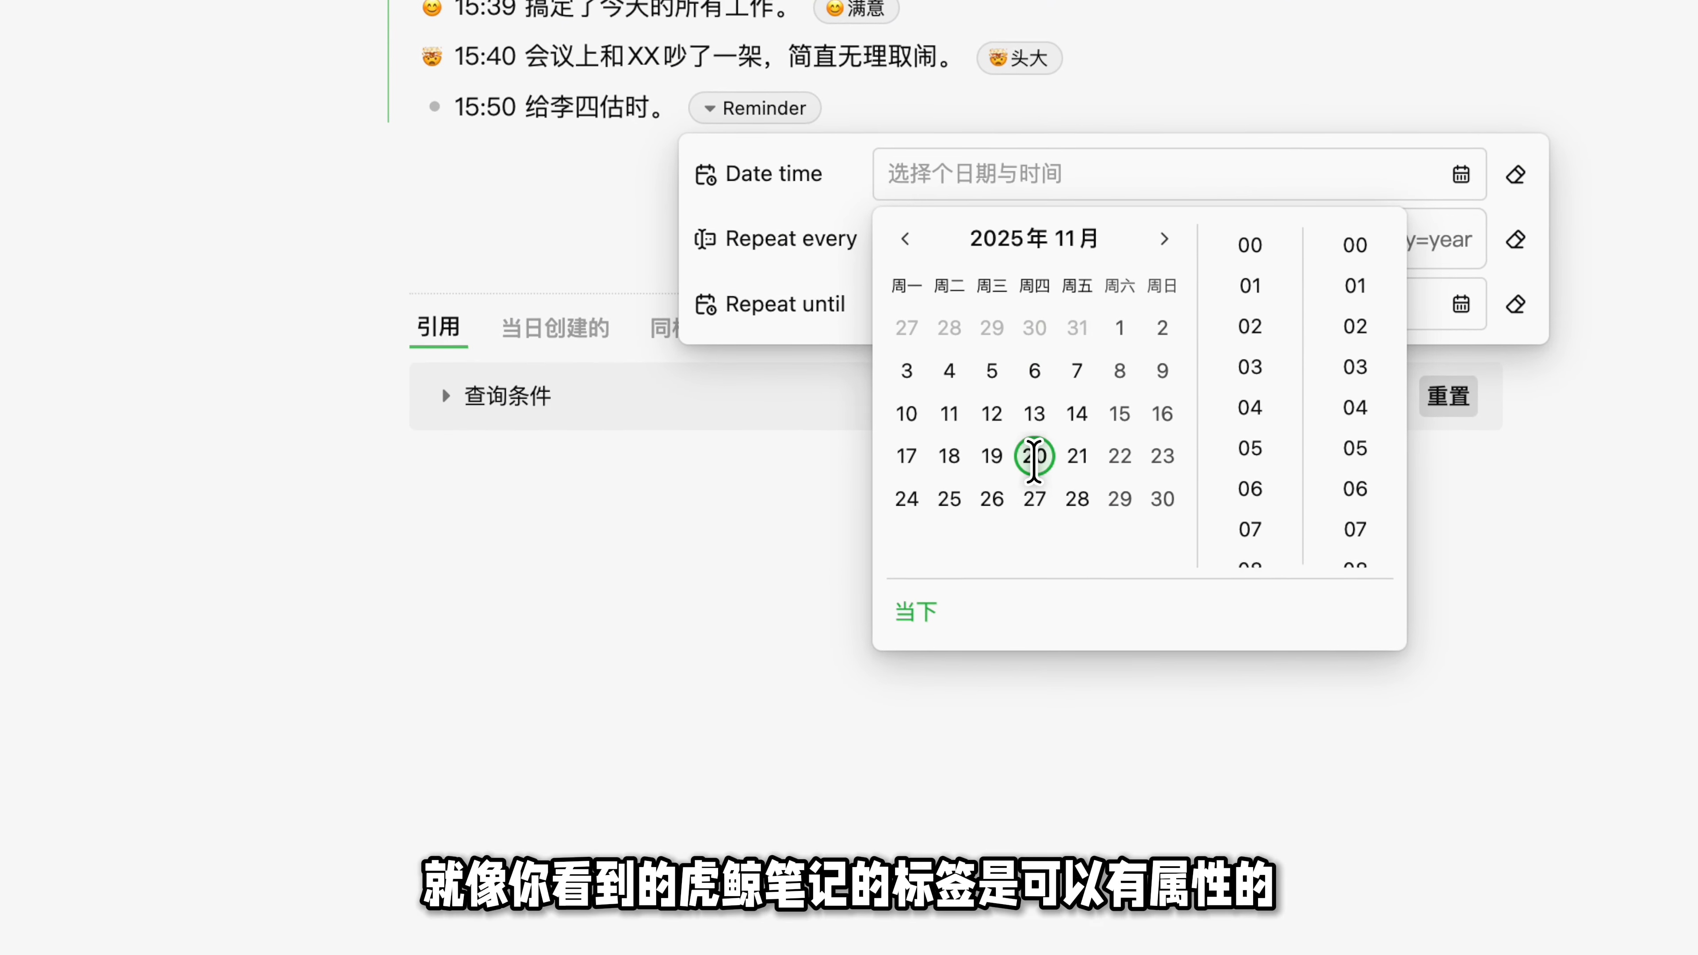
click(1074, 556)
scroll(1190, 501, down, 3)
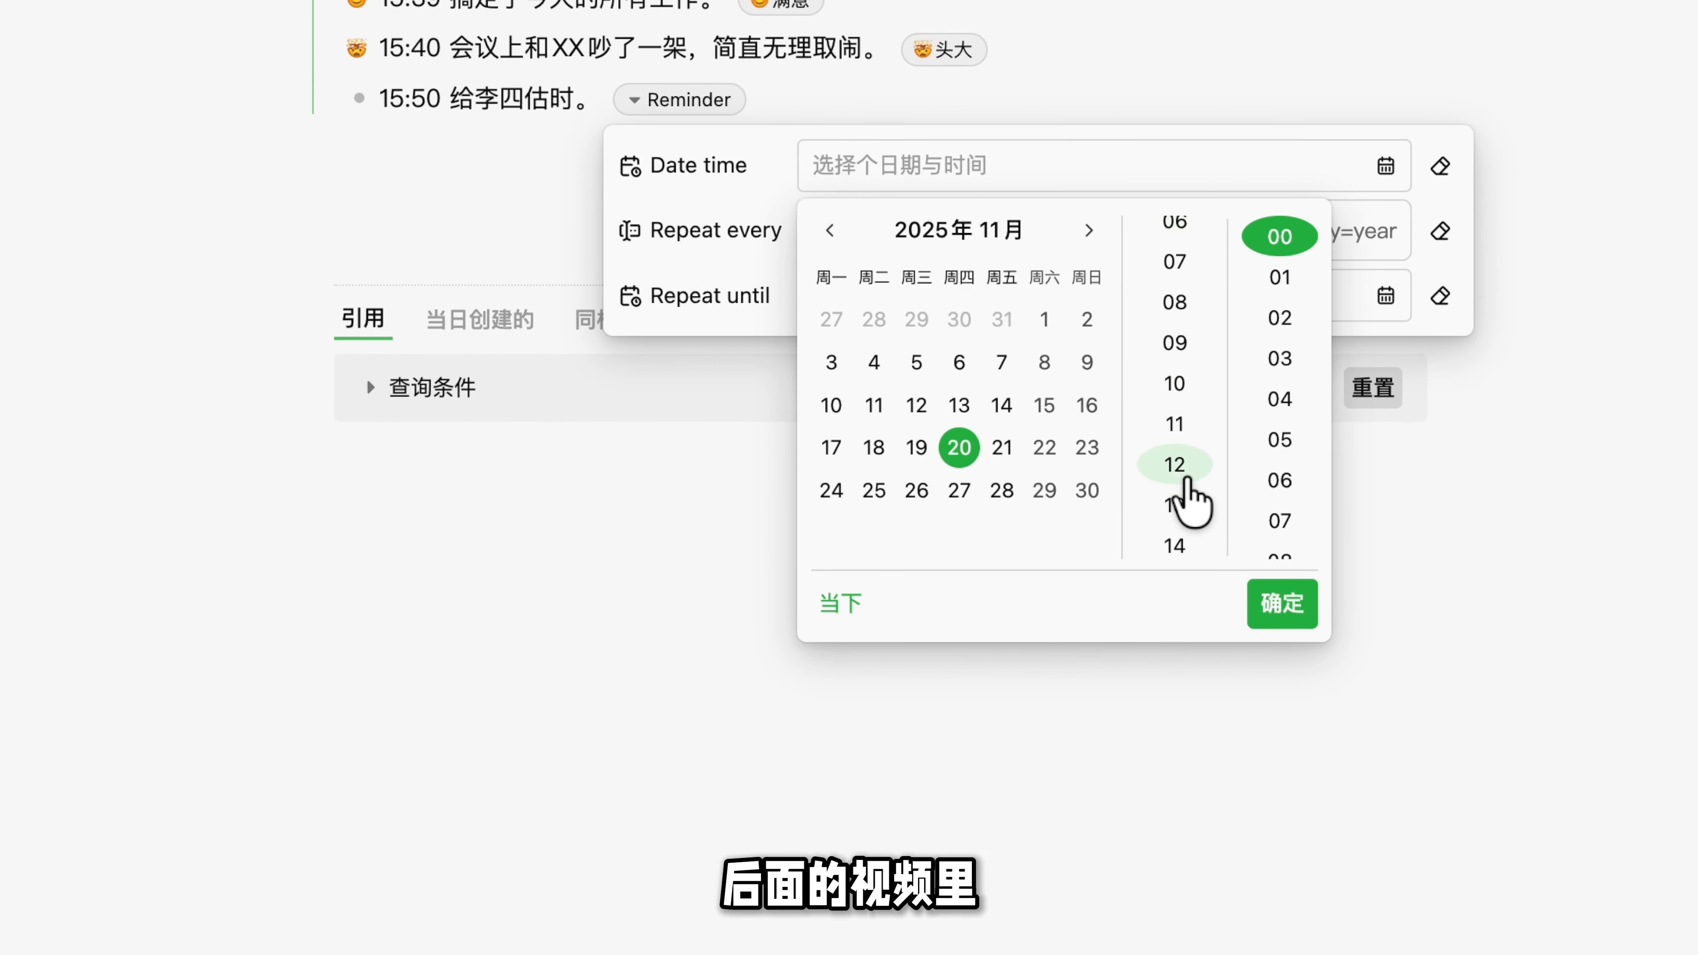
scroll(1190, 501, down, 3)
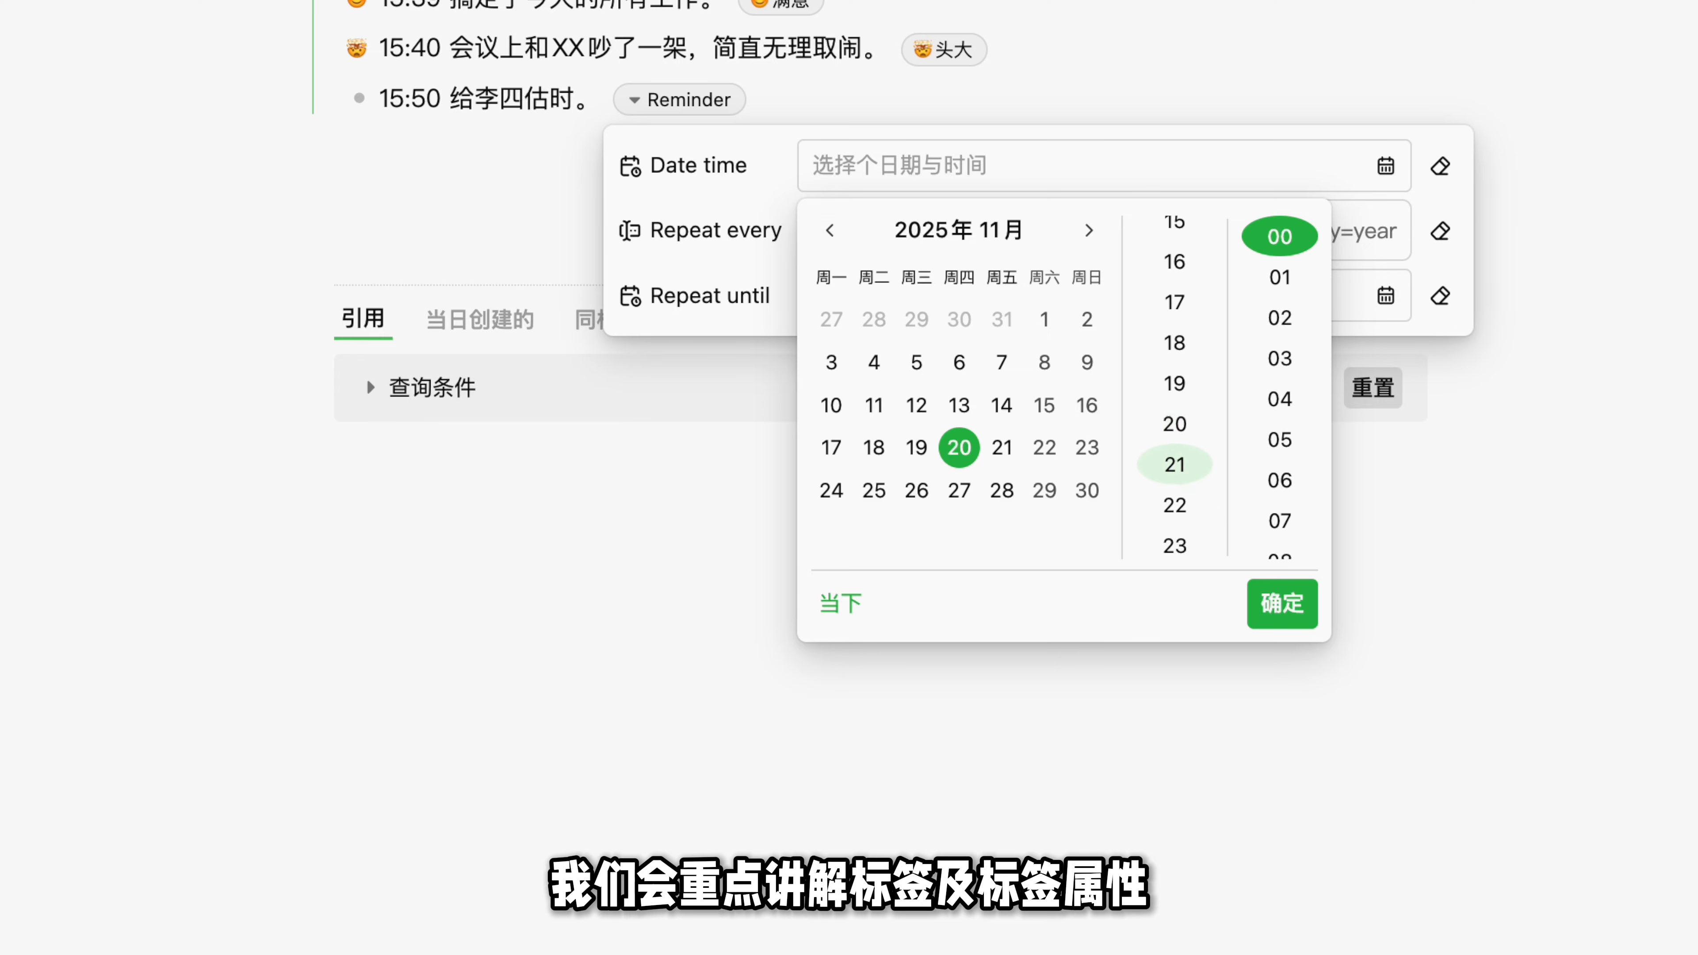
scroll(1174, 469, up, 1)
click(1174, 388)
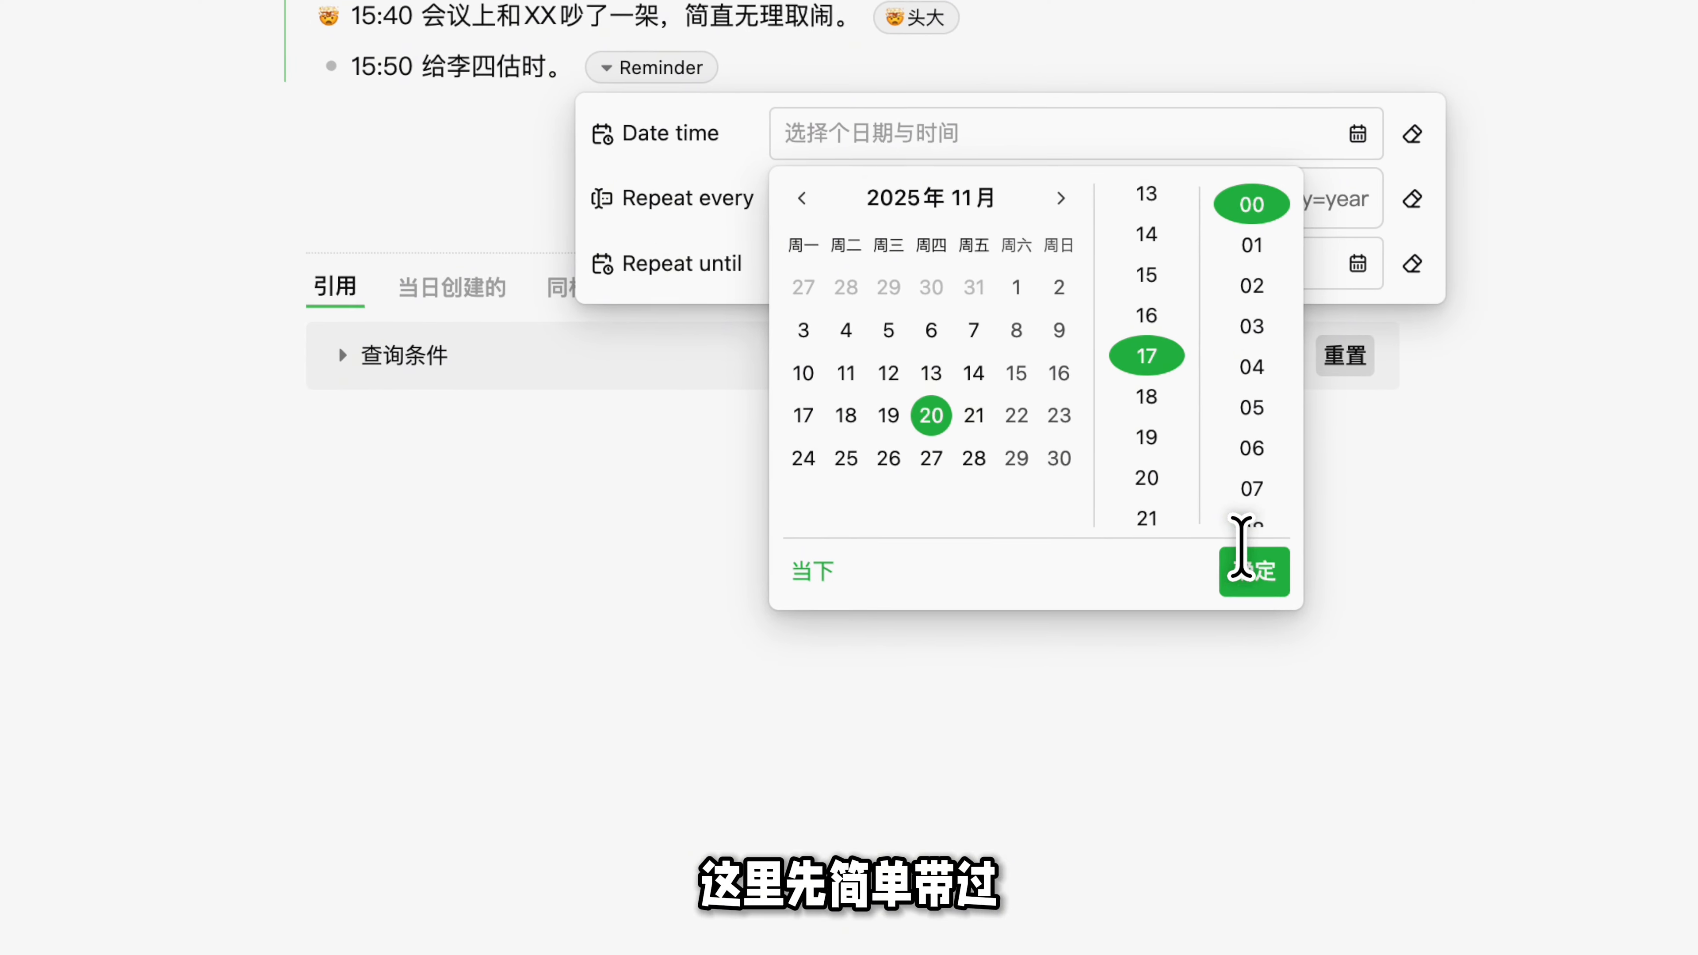
click(1250, 565)
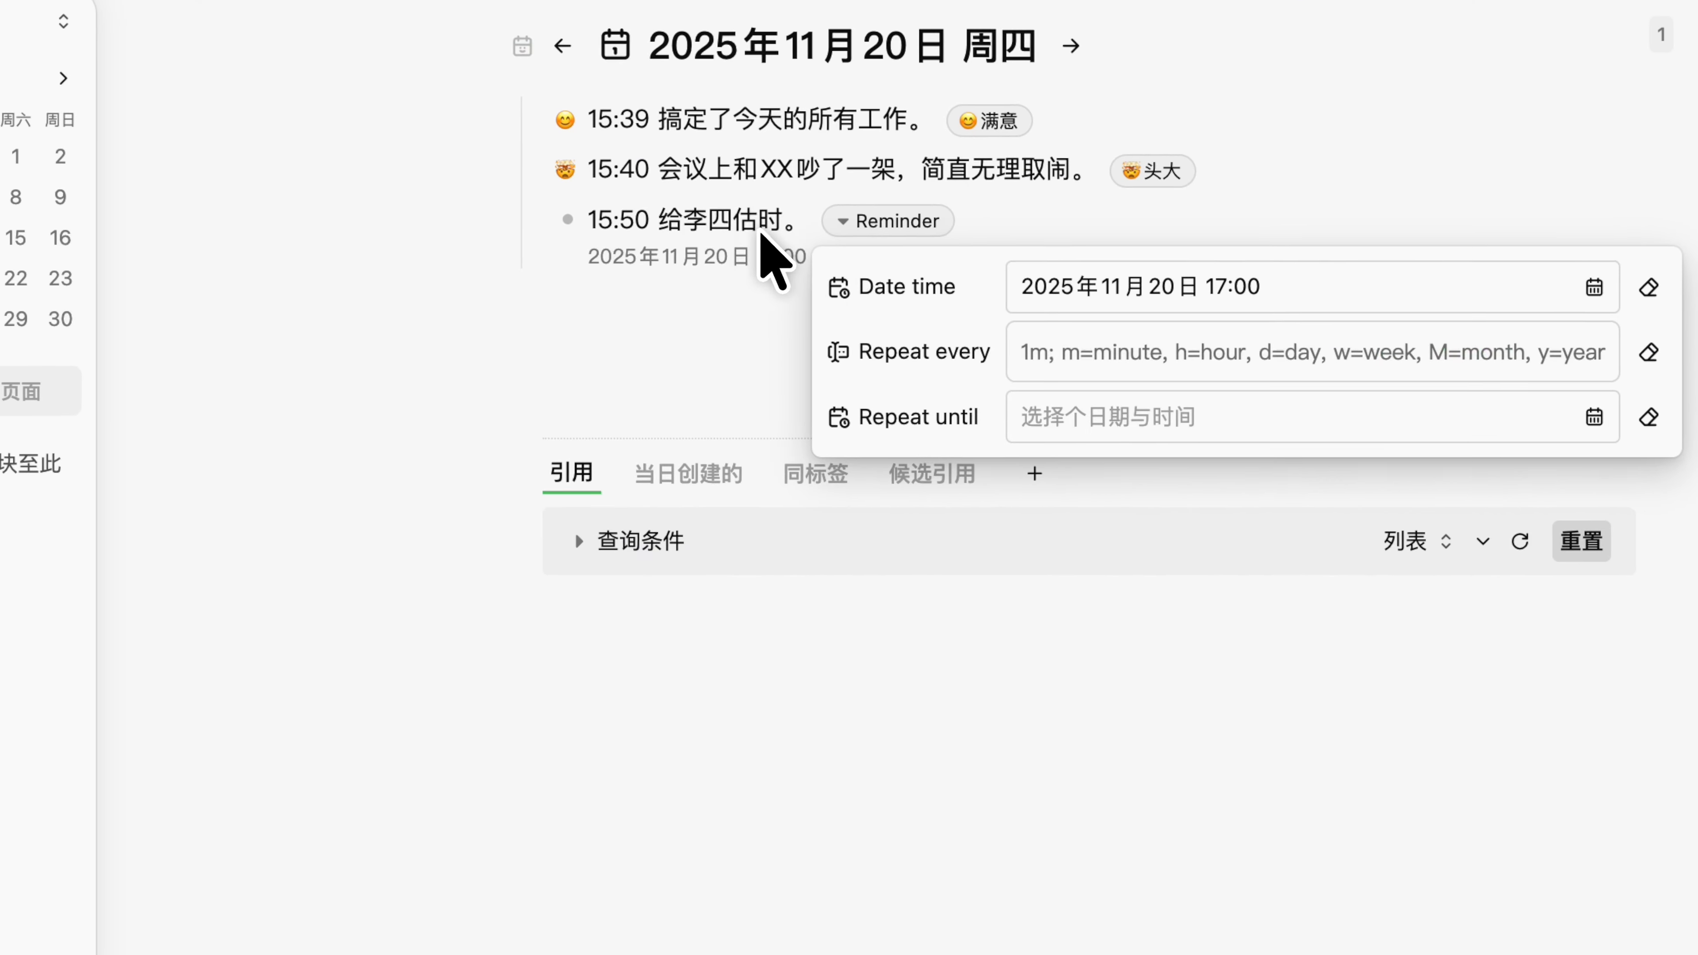
click(758, 248)
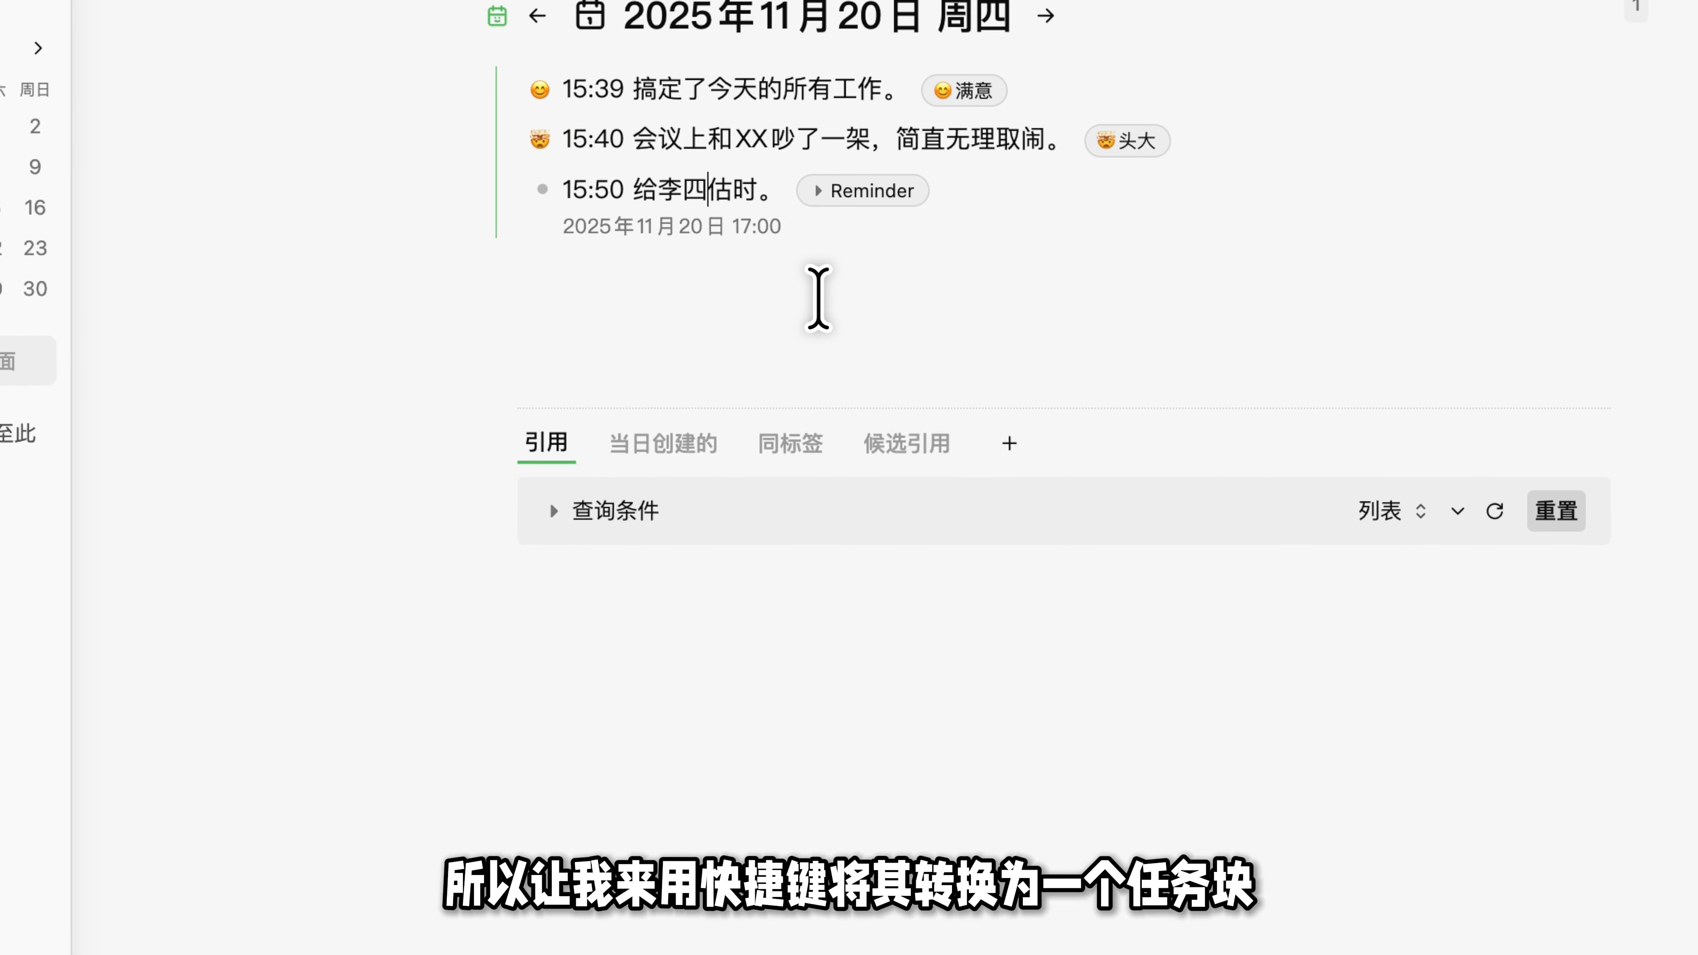
Step: Convert the 15:50 block to a task (任务) and check its type among the conversion options
key(super+Return)
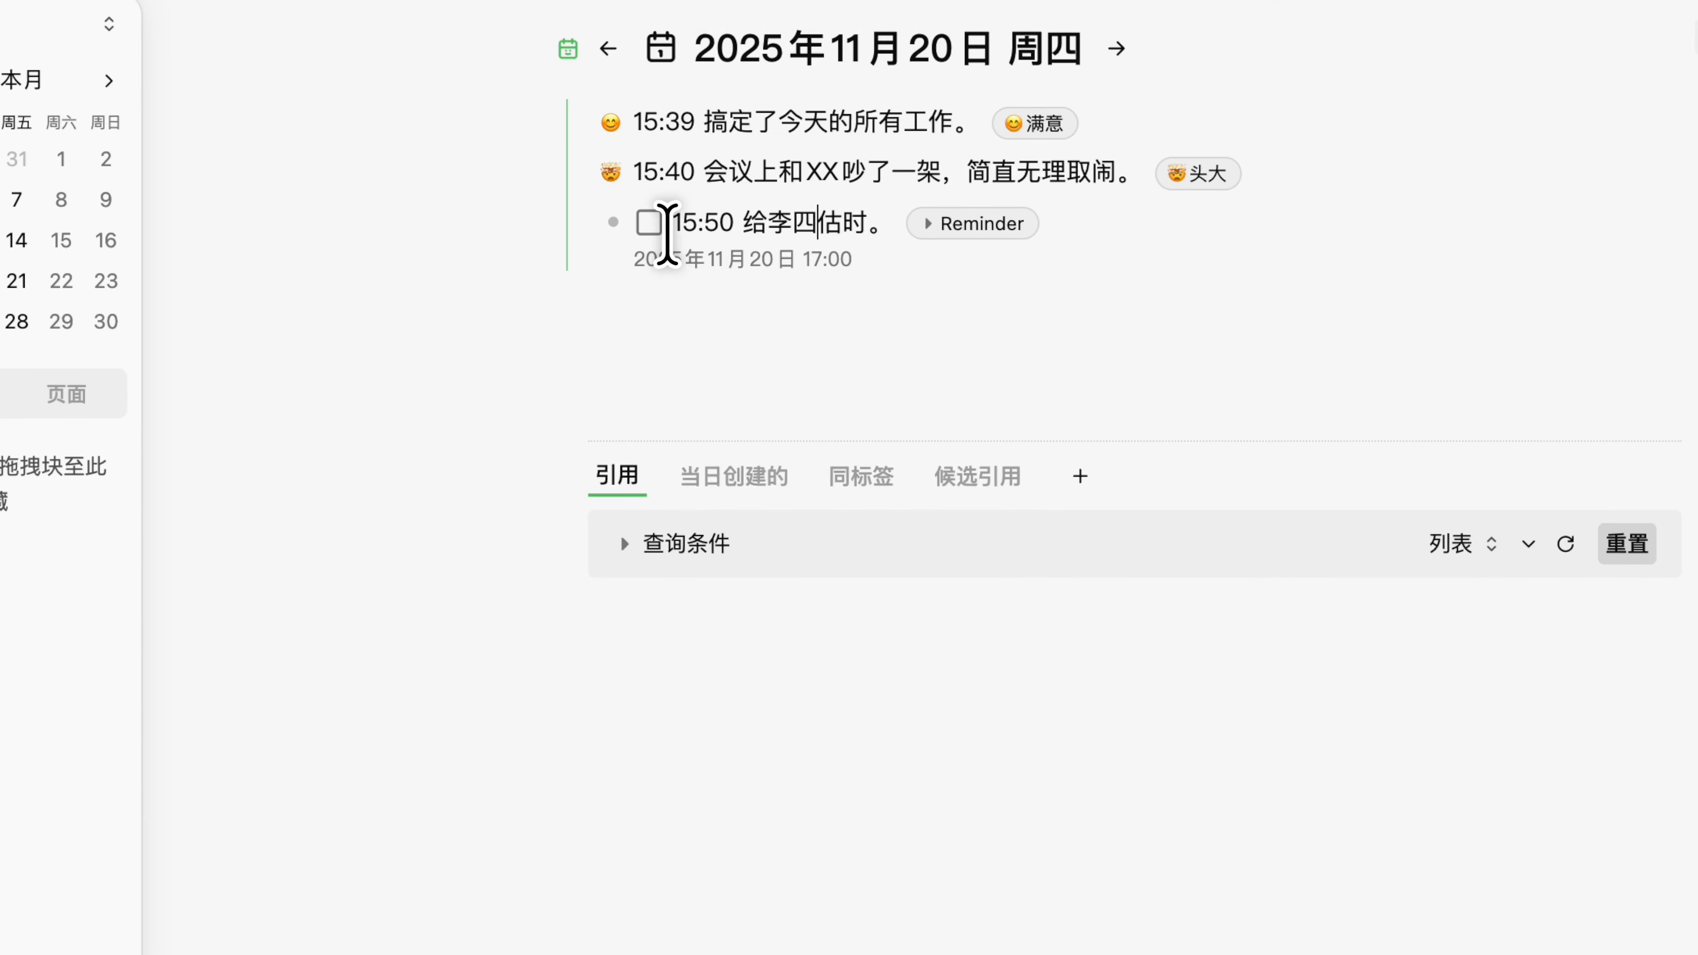
right_click(542, 190)
mouse_move(862, 116)
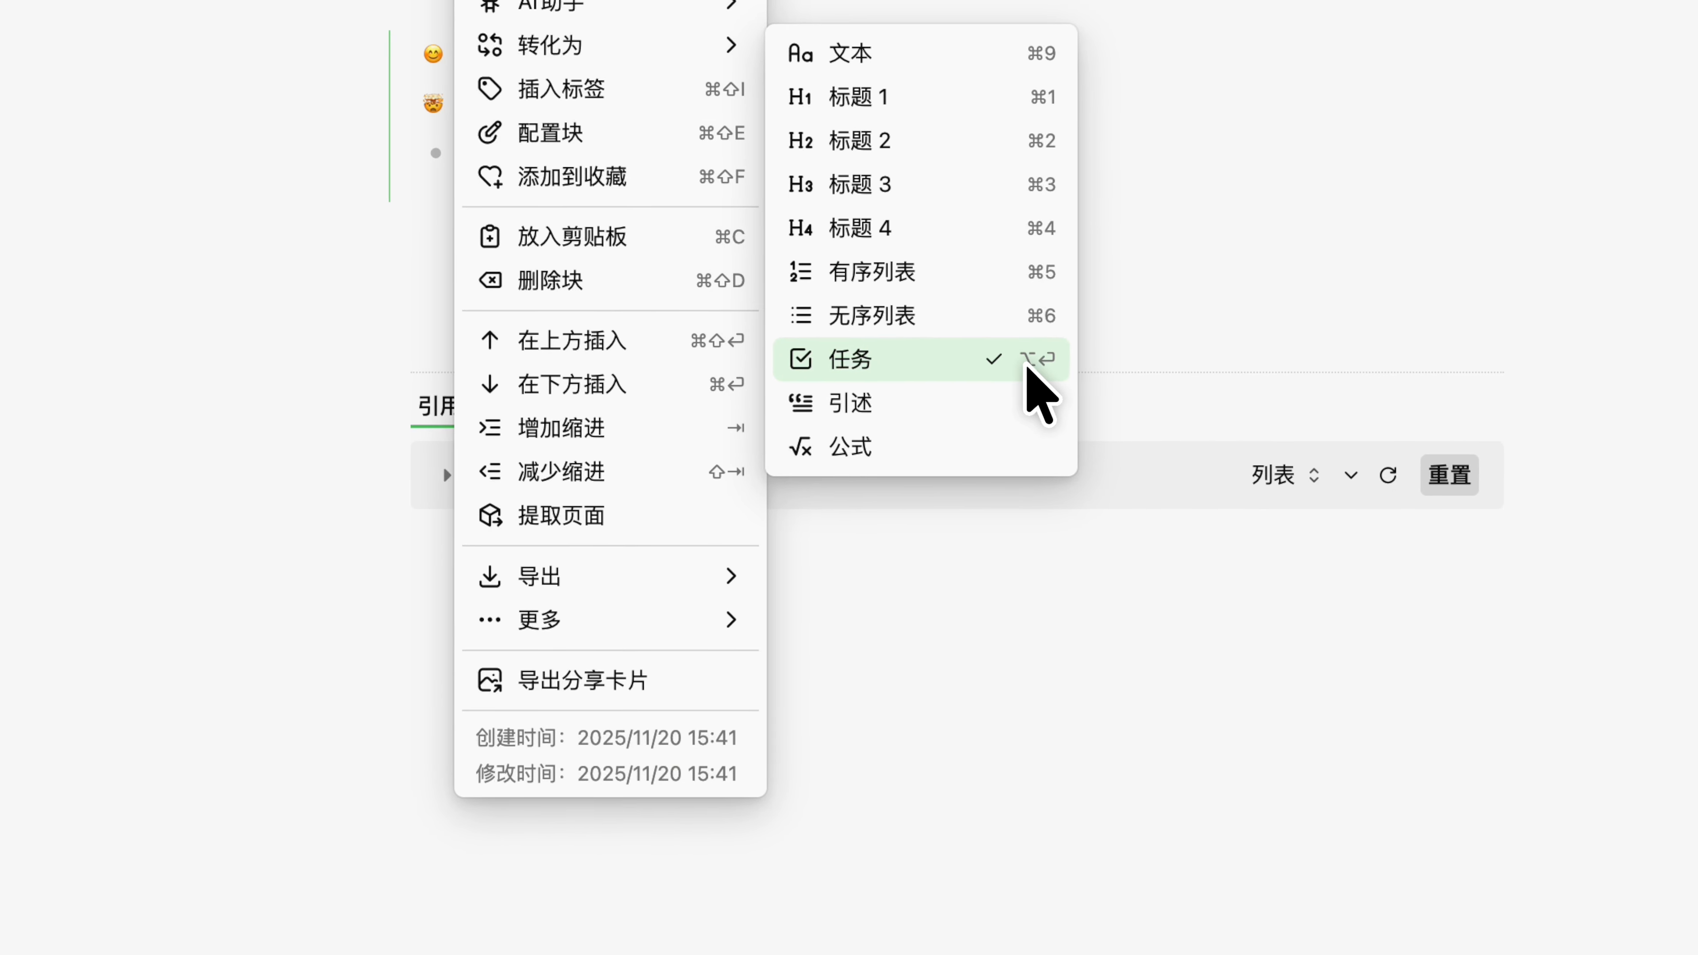
click(1117, 273)
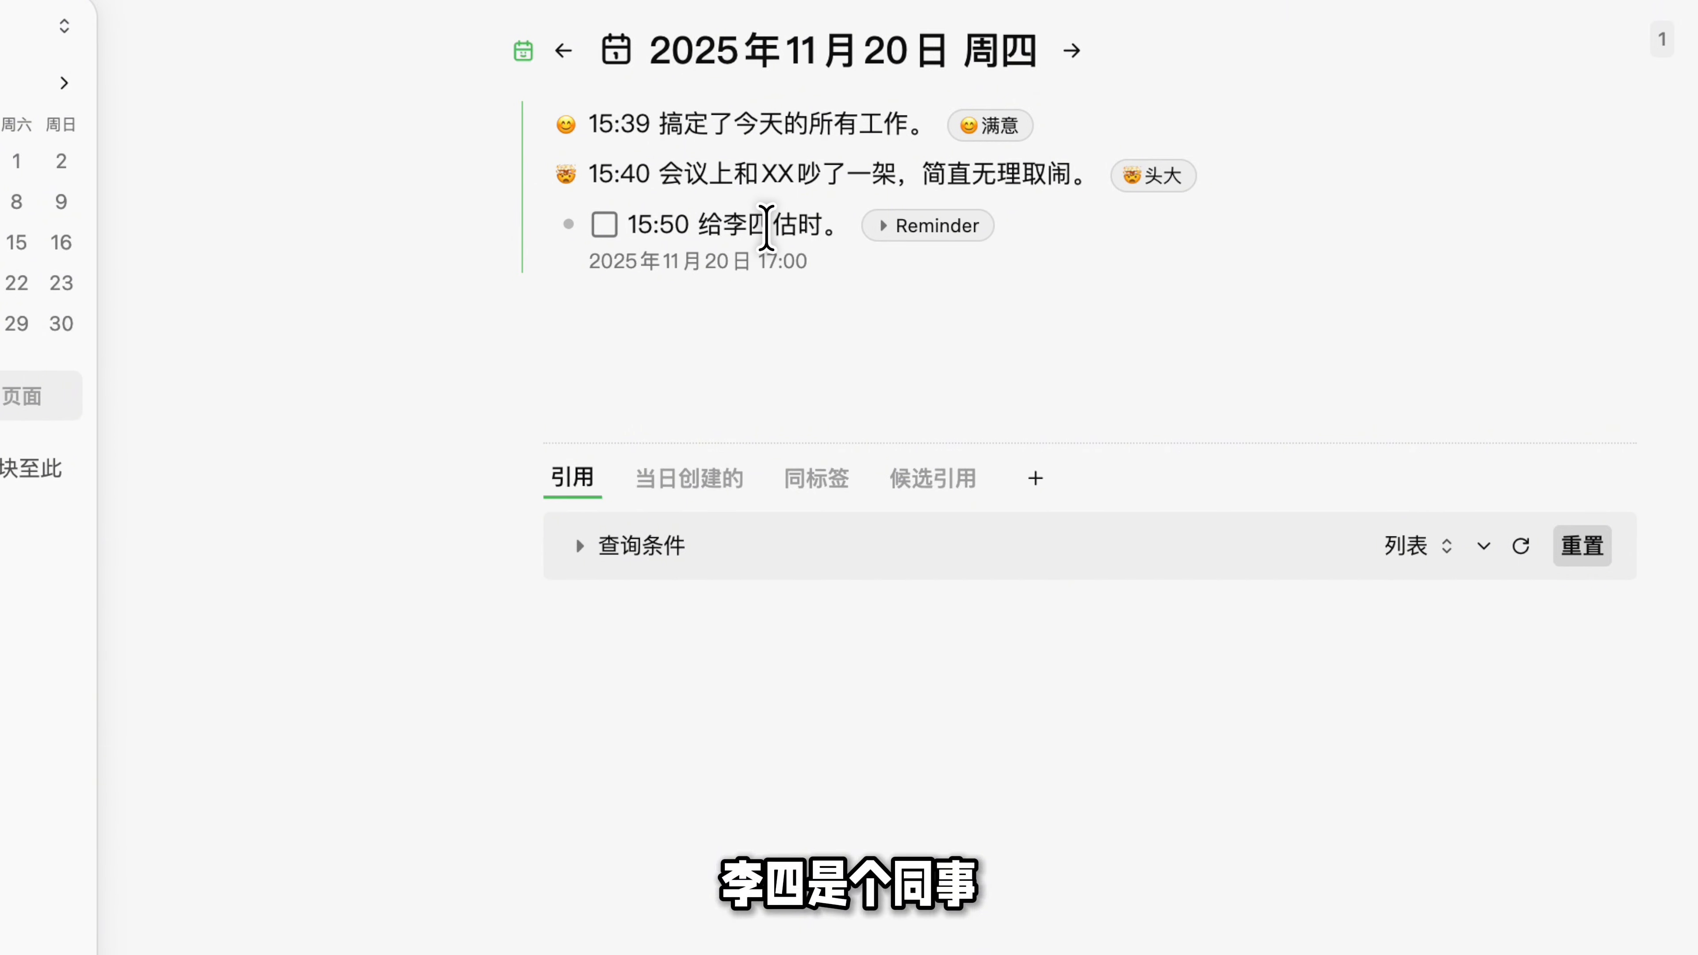
Step: Turn the colleague's name in the 15:50 task into a reference to a page of that name
drag(770, 228, 722, 230)
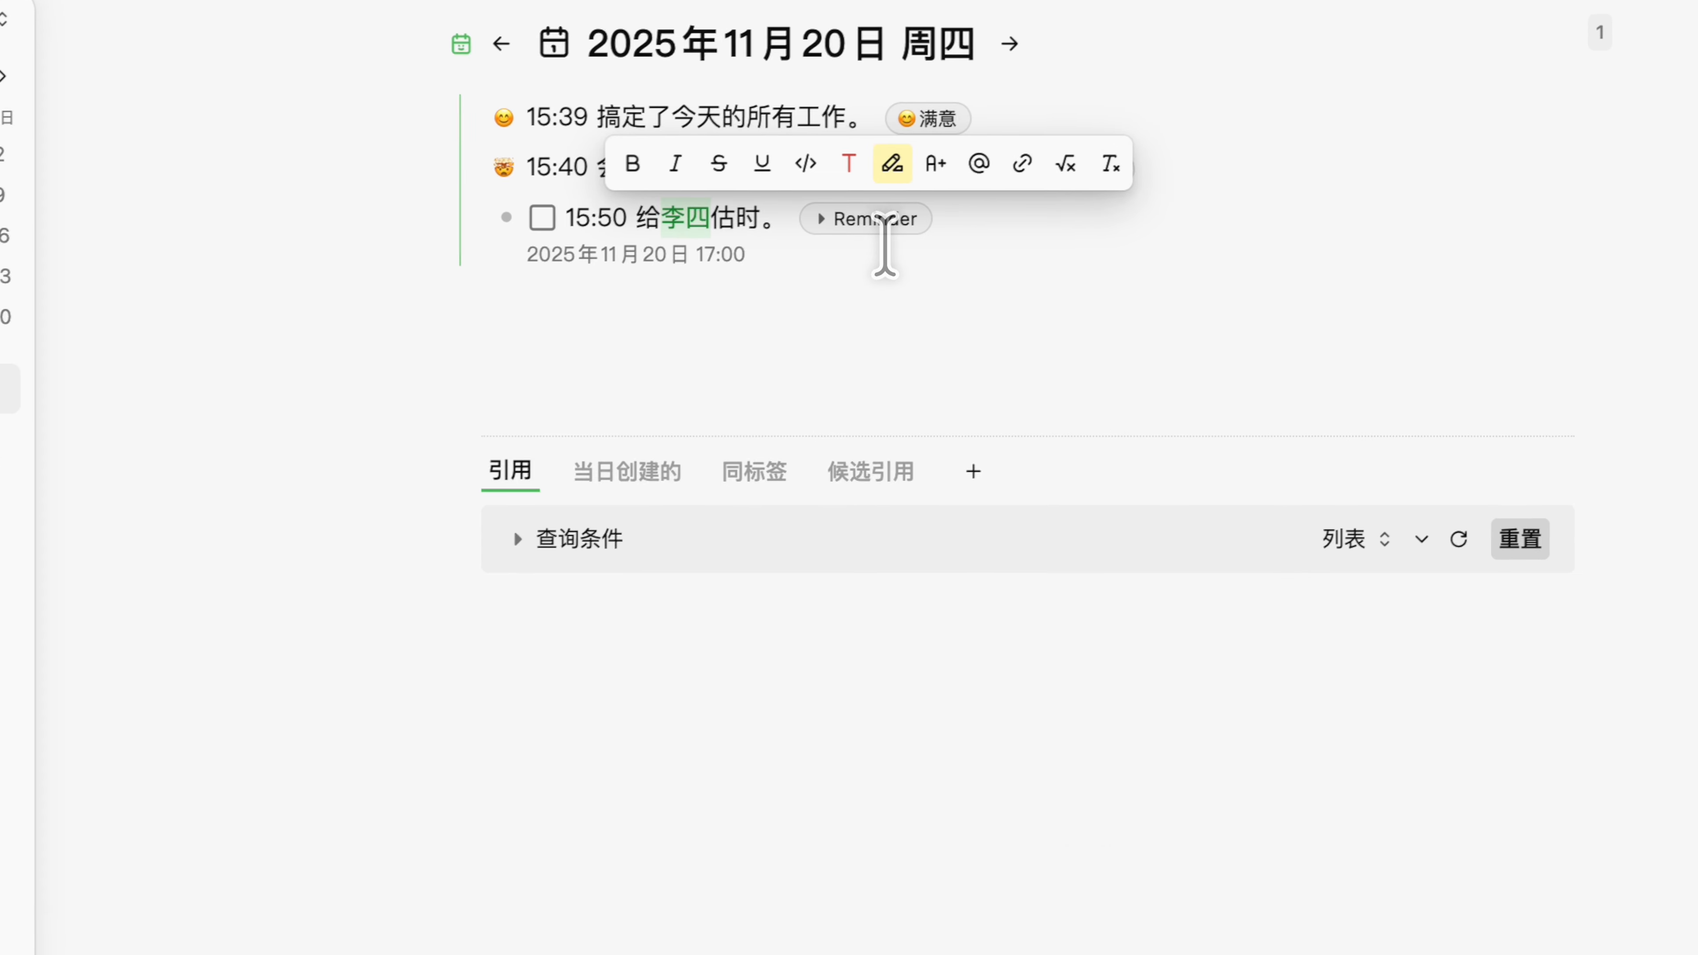
click(739, 244)
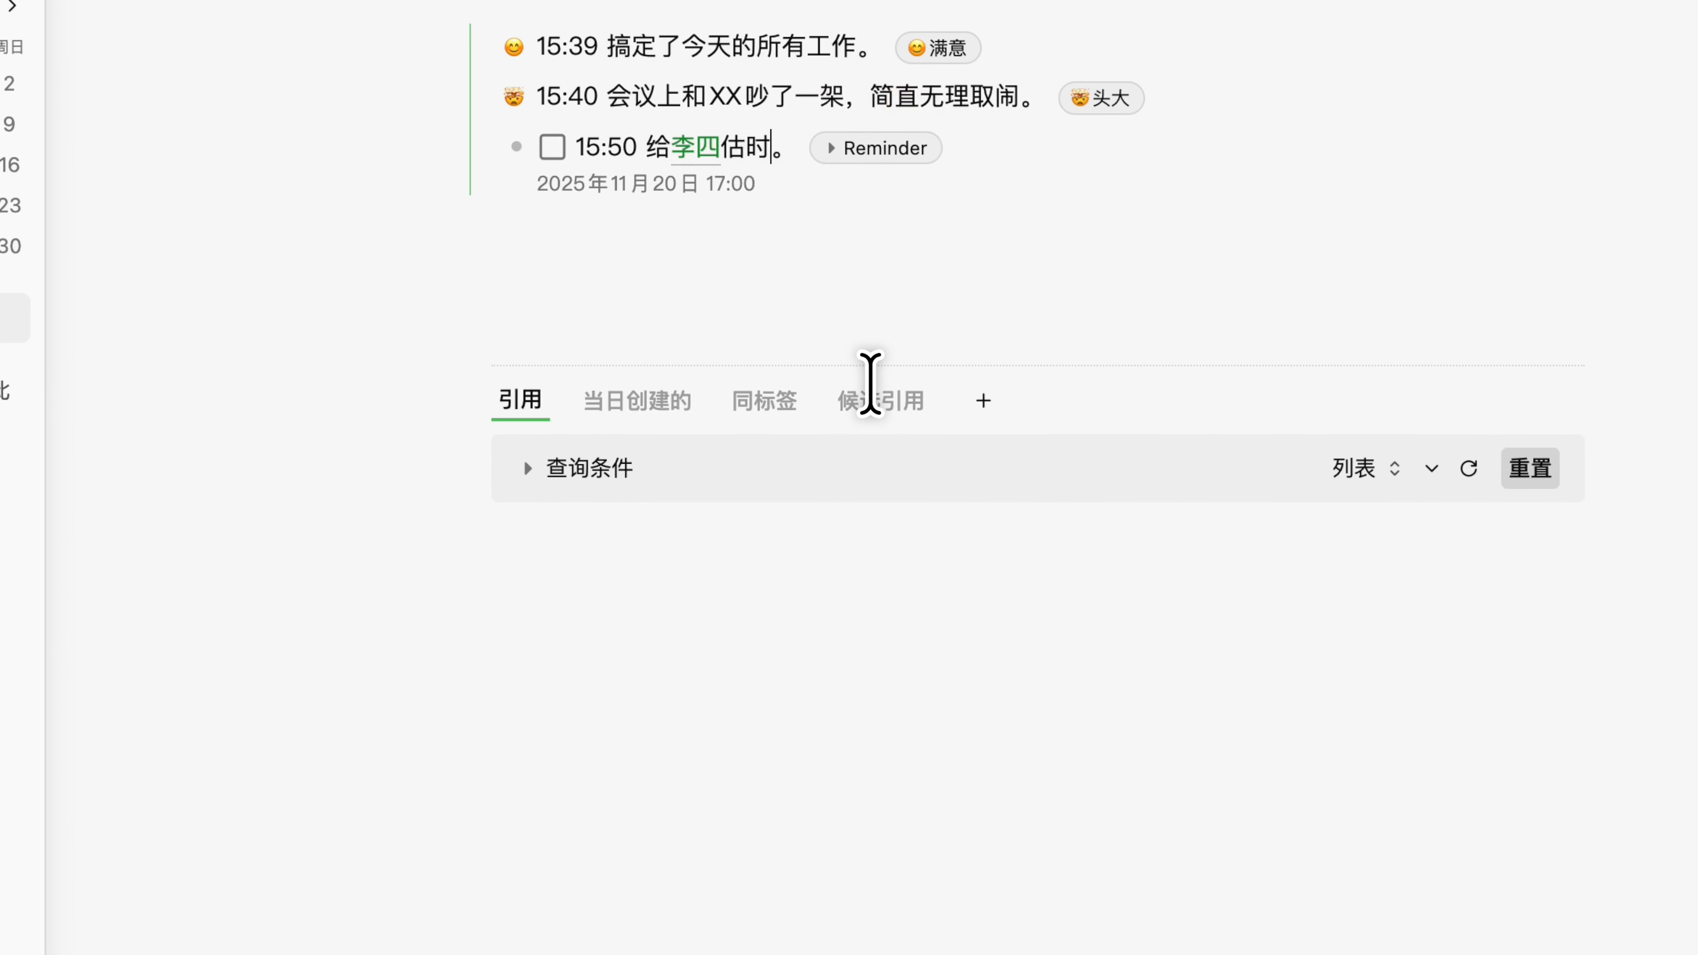
mouse_move(700, 144)
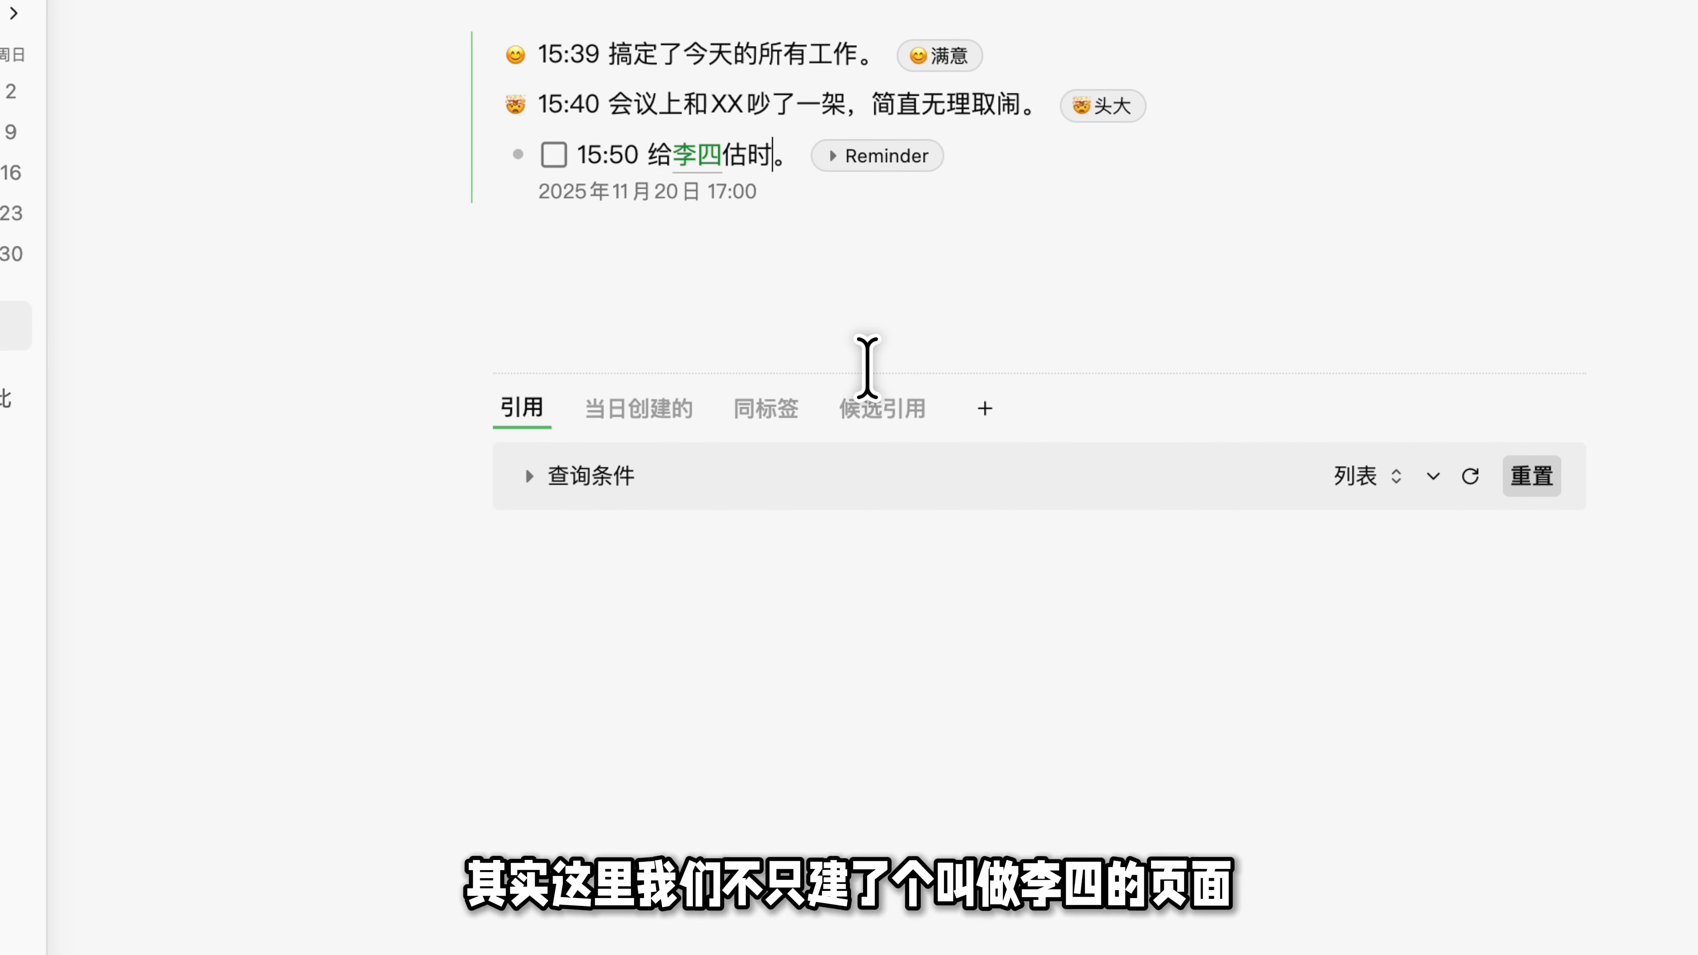
Step: Add a task reading "16:00 老板让我带咖啡给他。" below the 15:50 task and apply the existing 头大 tag
key(Return)
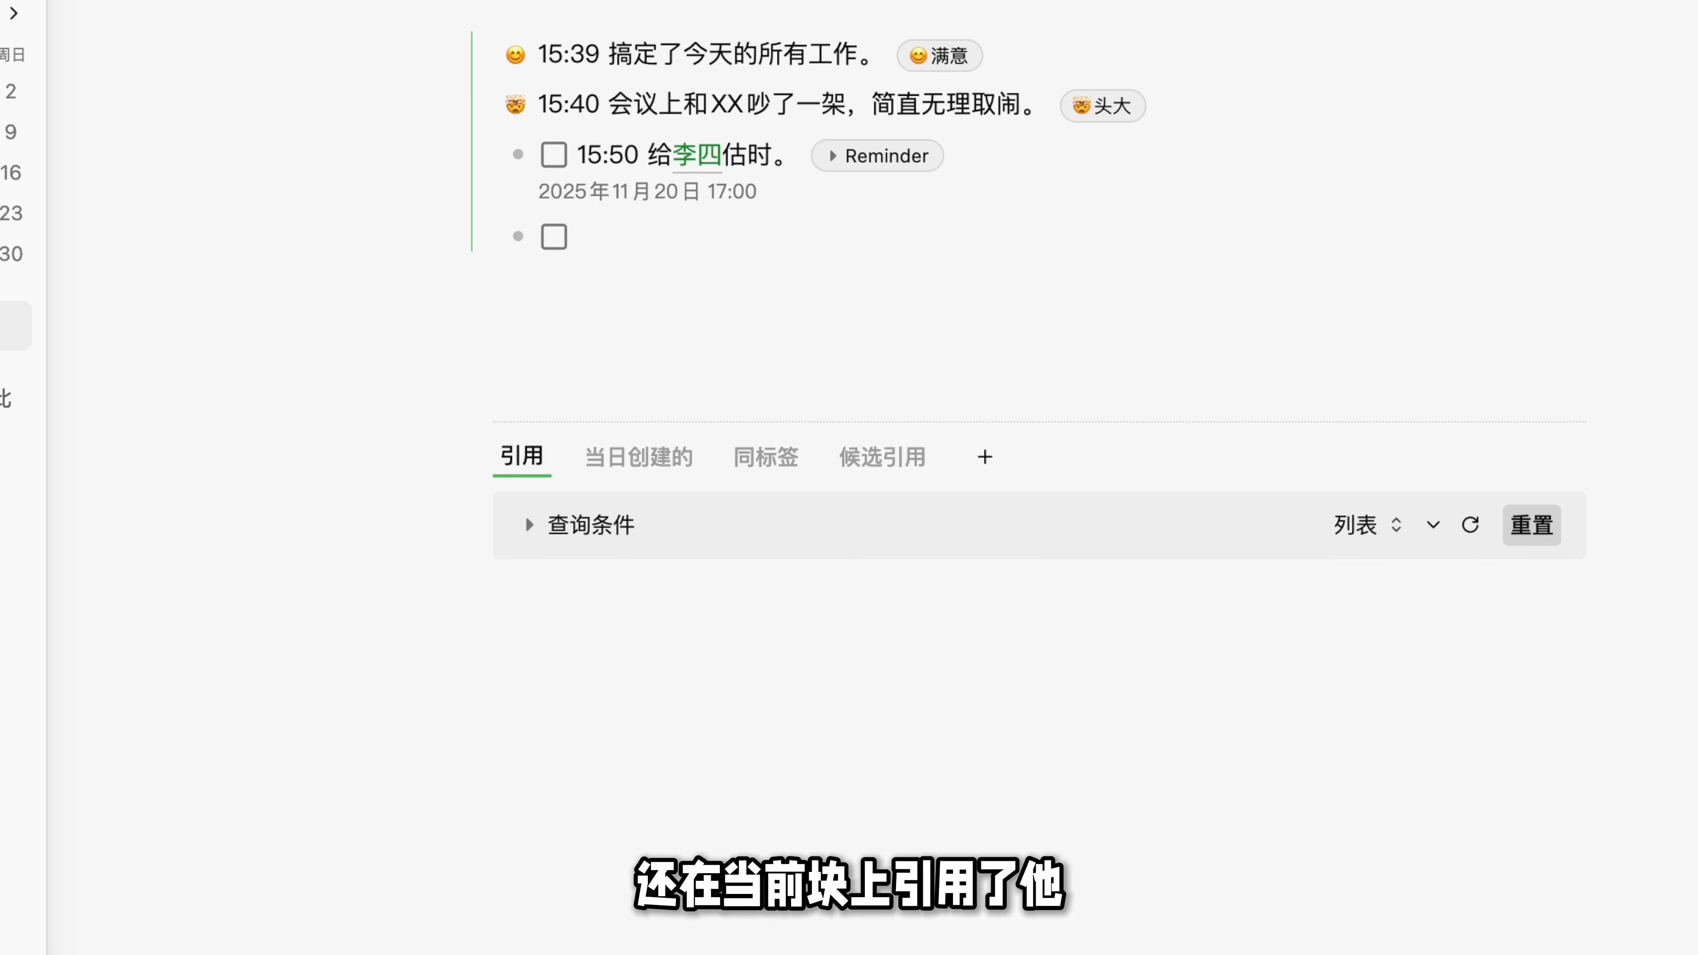
text(16:00 老板让我)
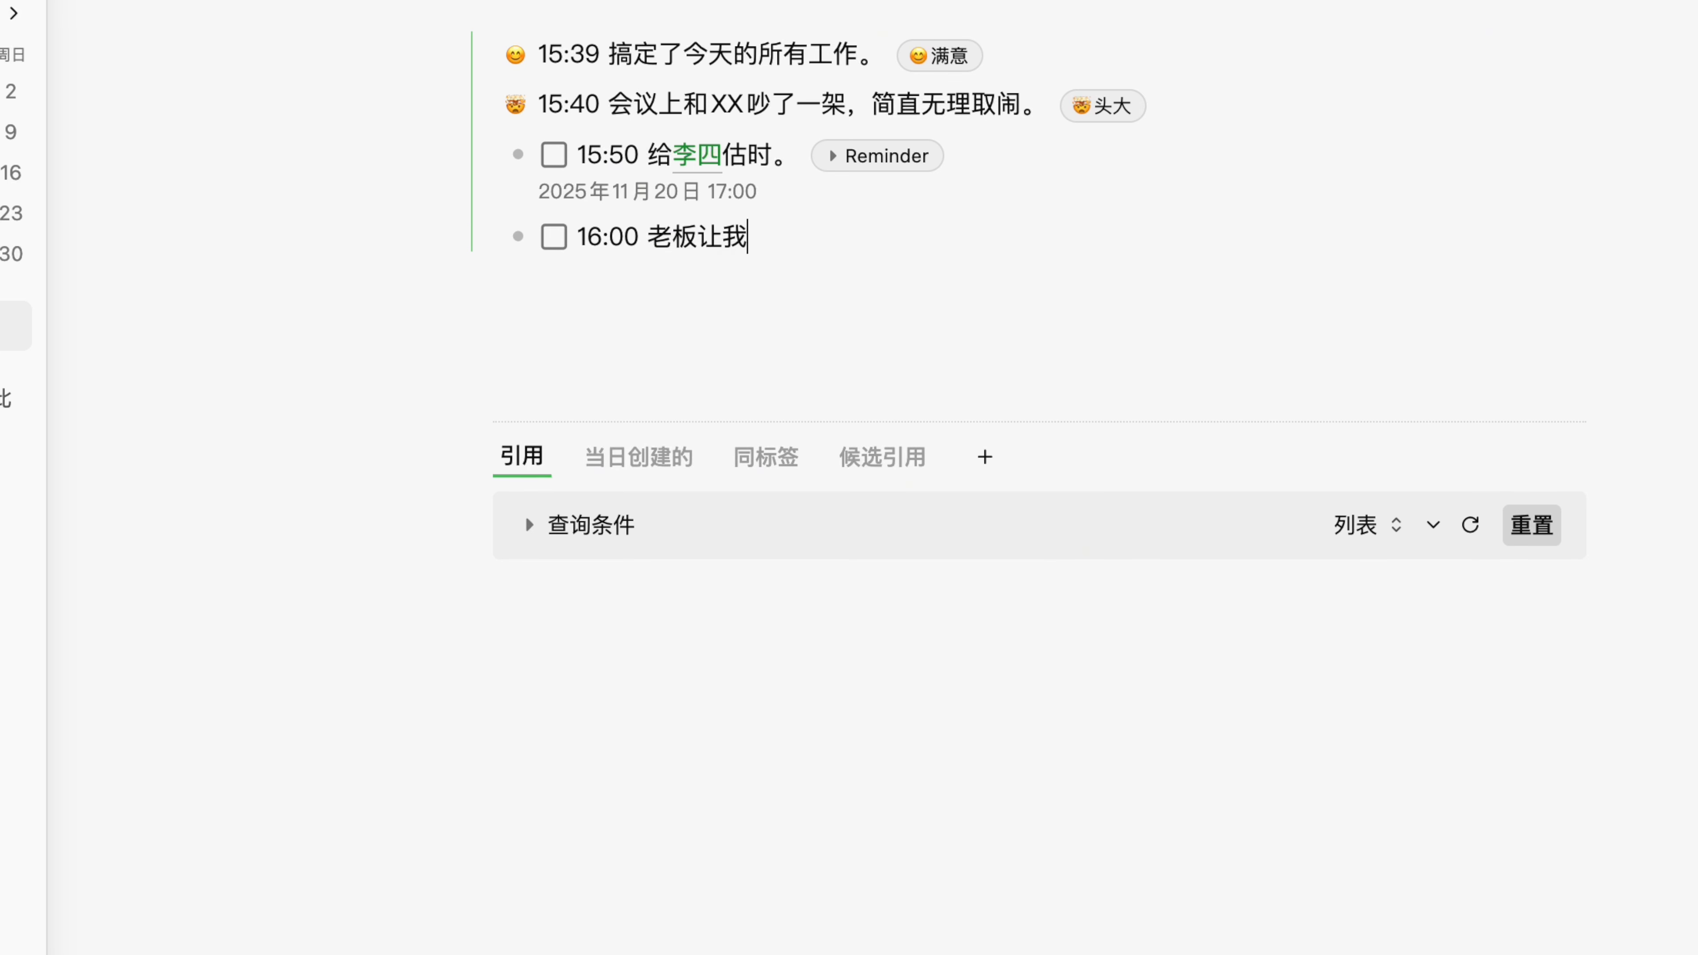
text(带咖啡给他。#头大)
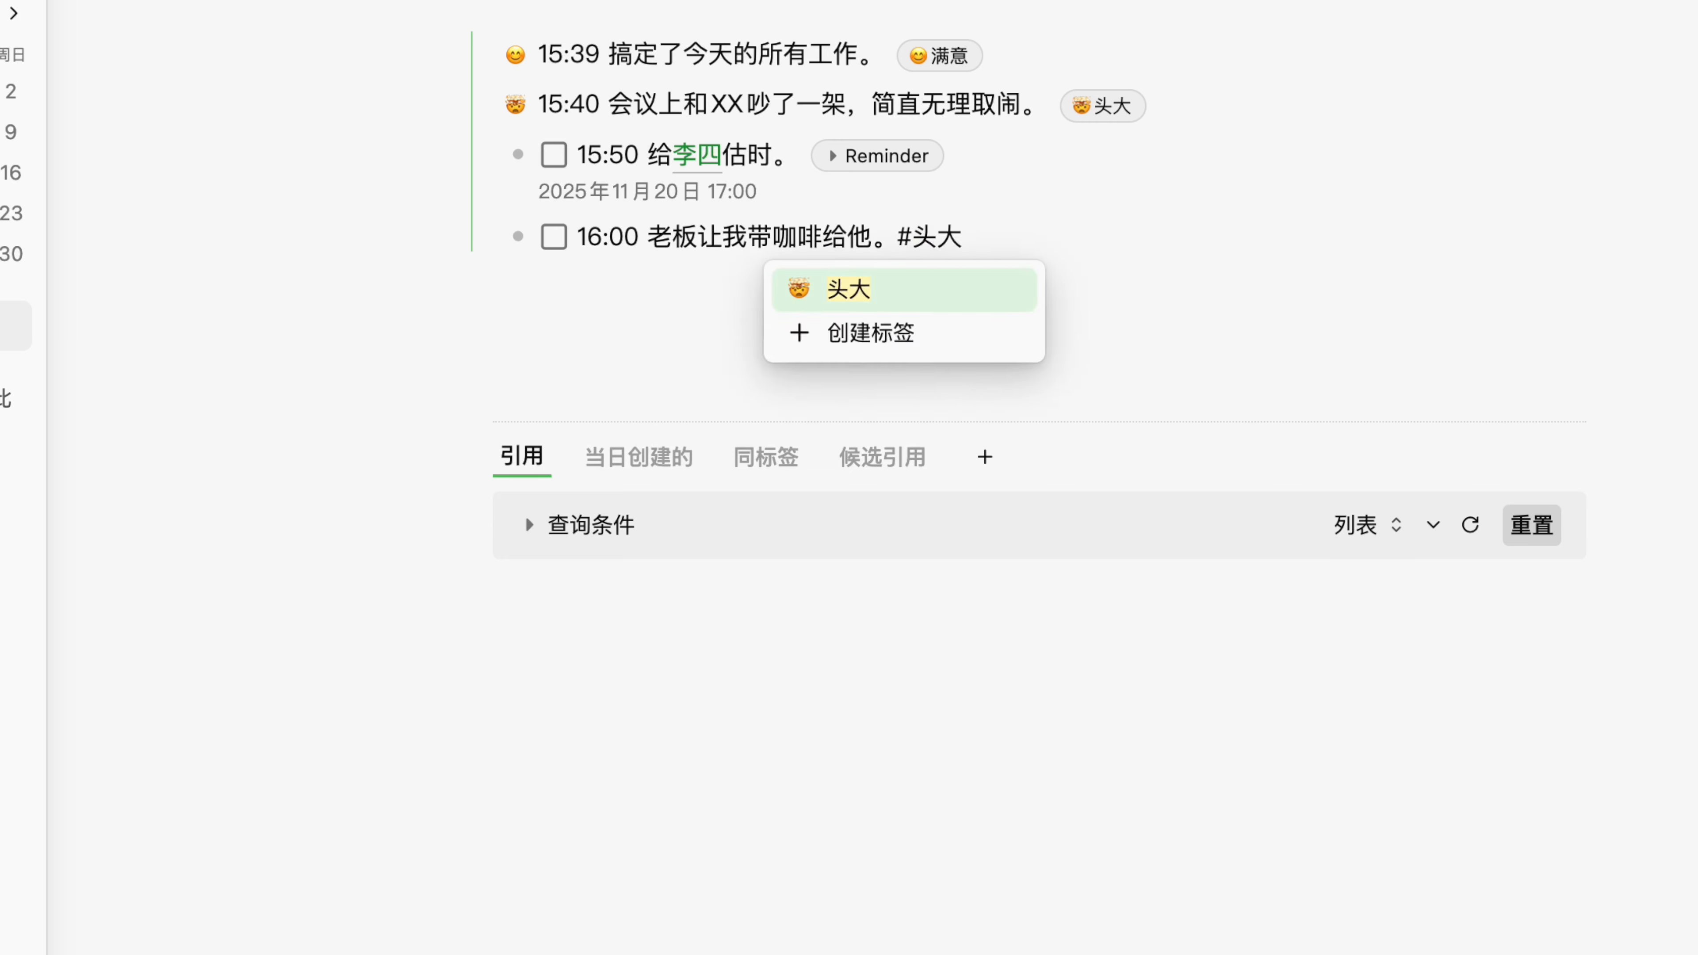
key(Return)
Step: Add a plain, non-task block reading "16:30 跟的影视剧出新了，抓紧看。" and create a new tag 嘿嘿 on it
key(Return)
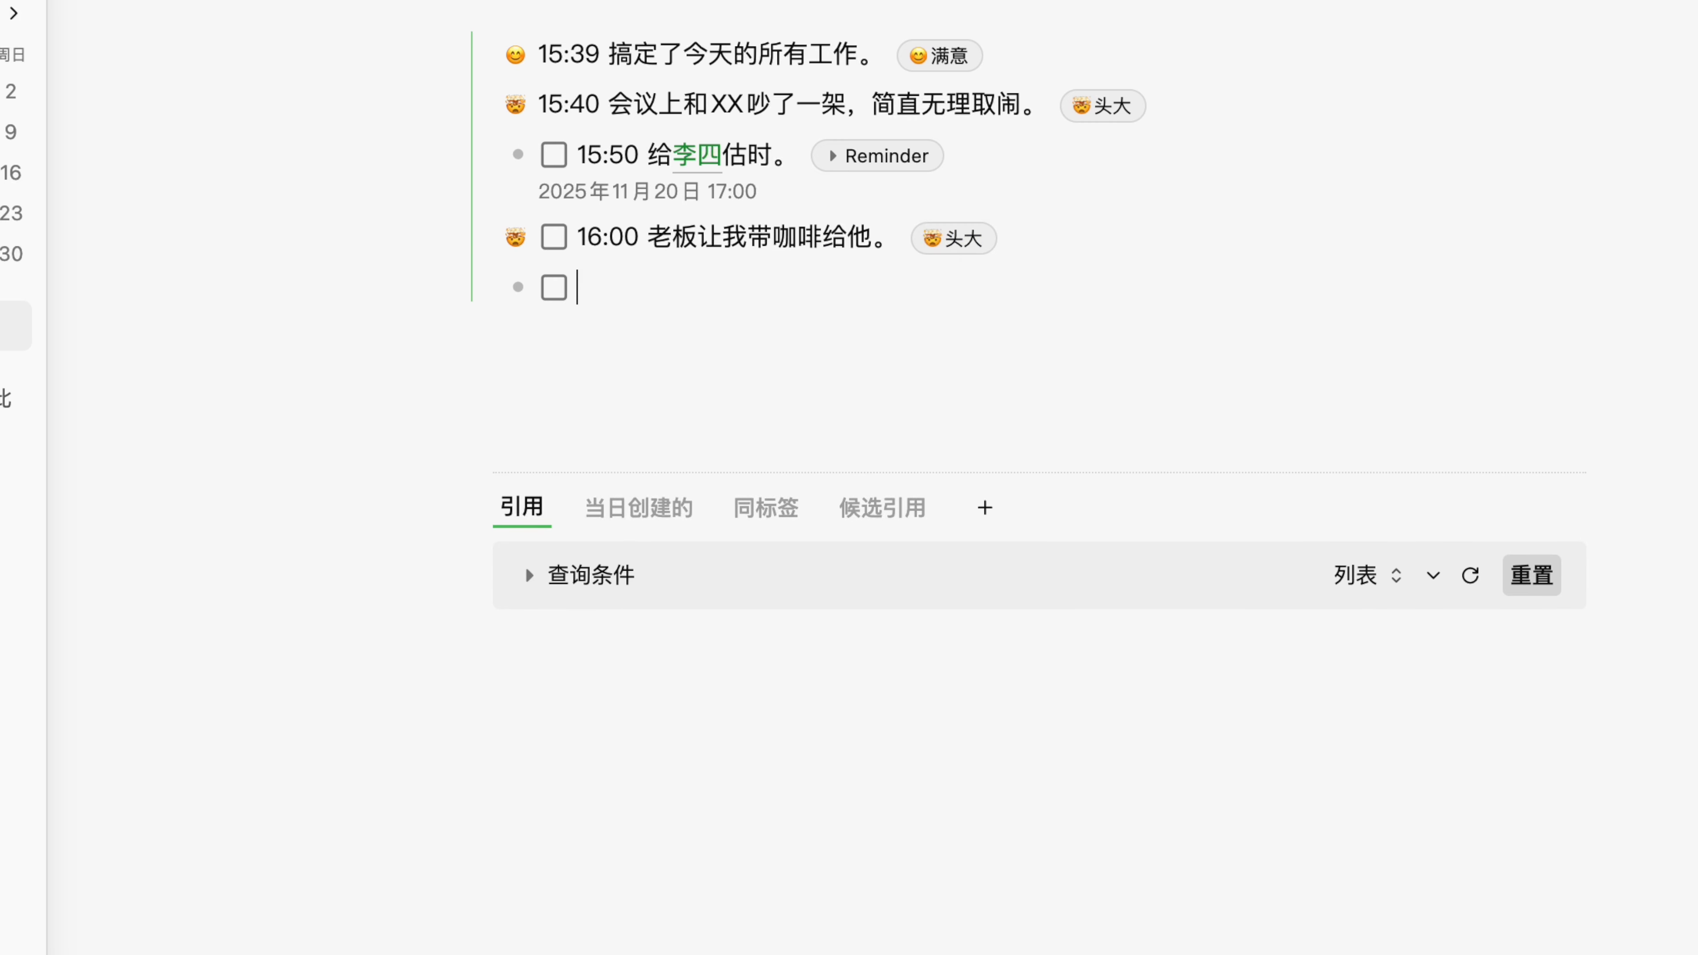
text(16:30 跟的影视剧出)
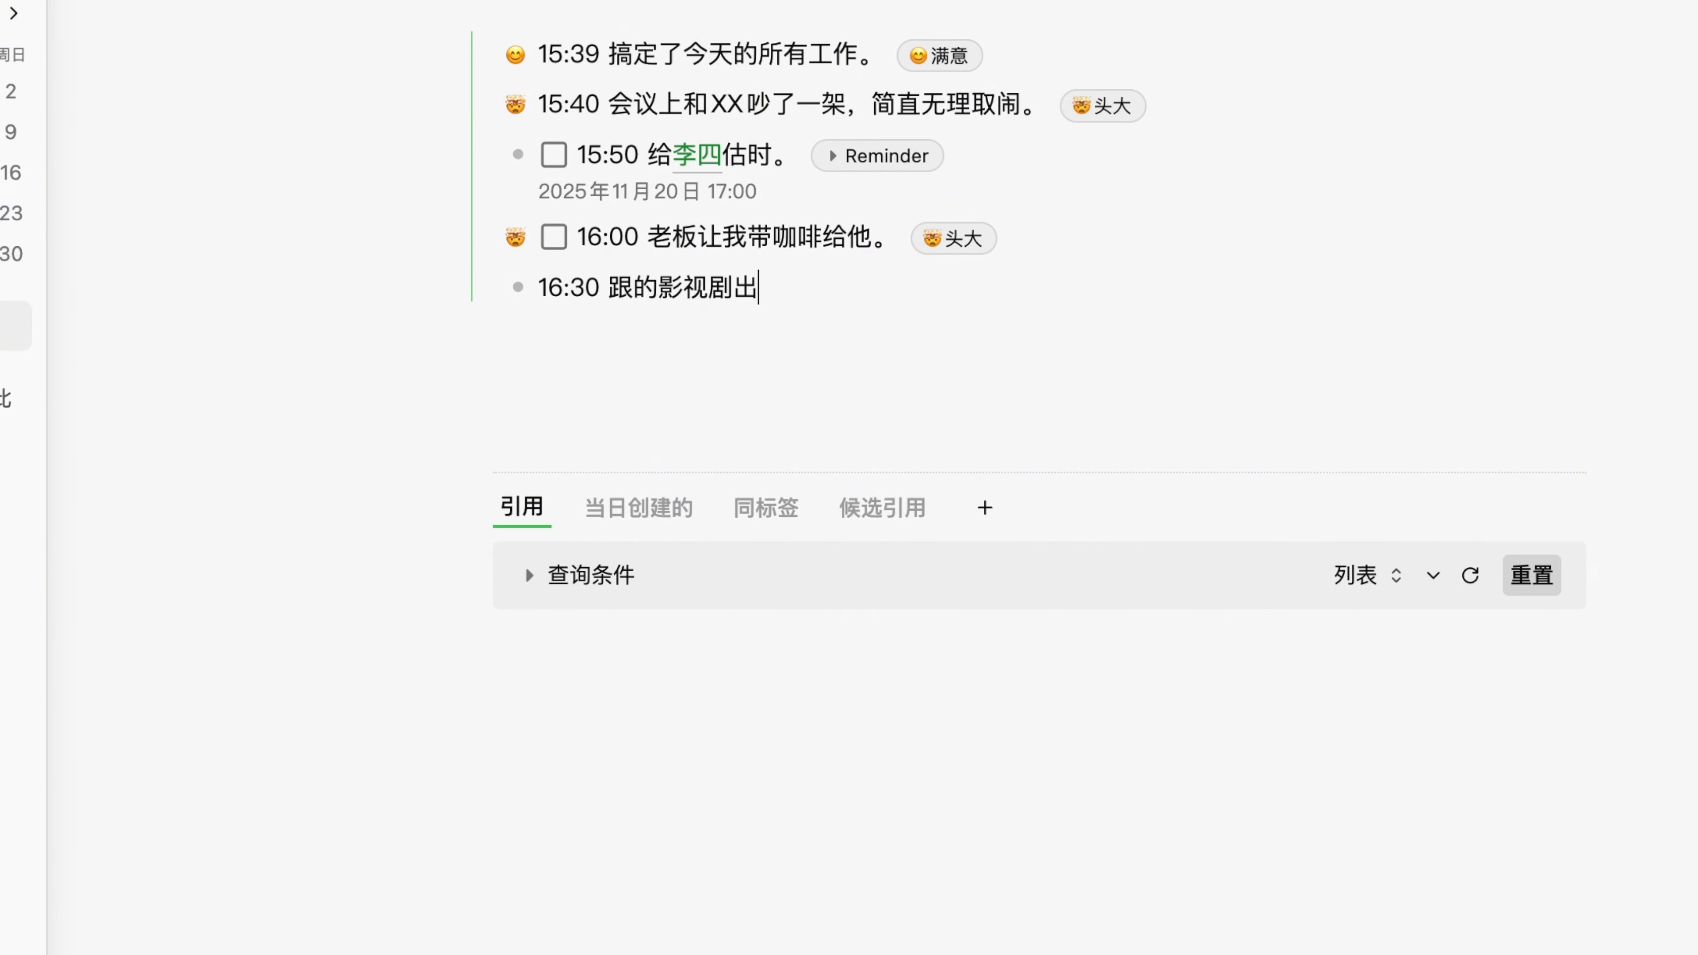
text(新了，抓紧看。#嘿嘿)
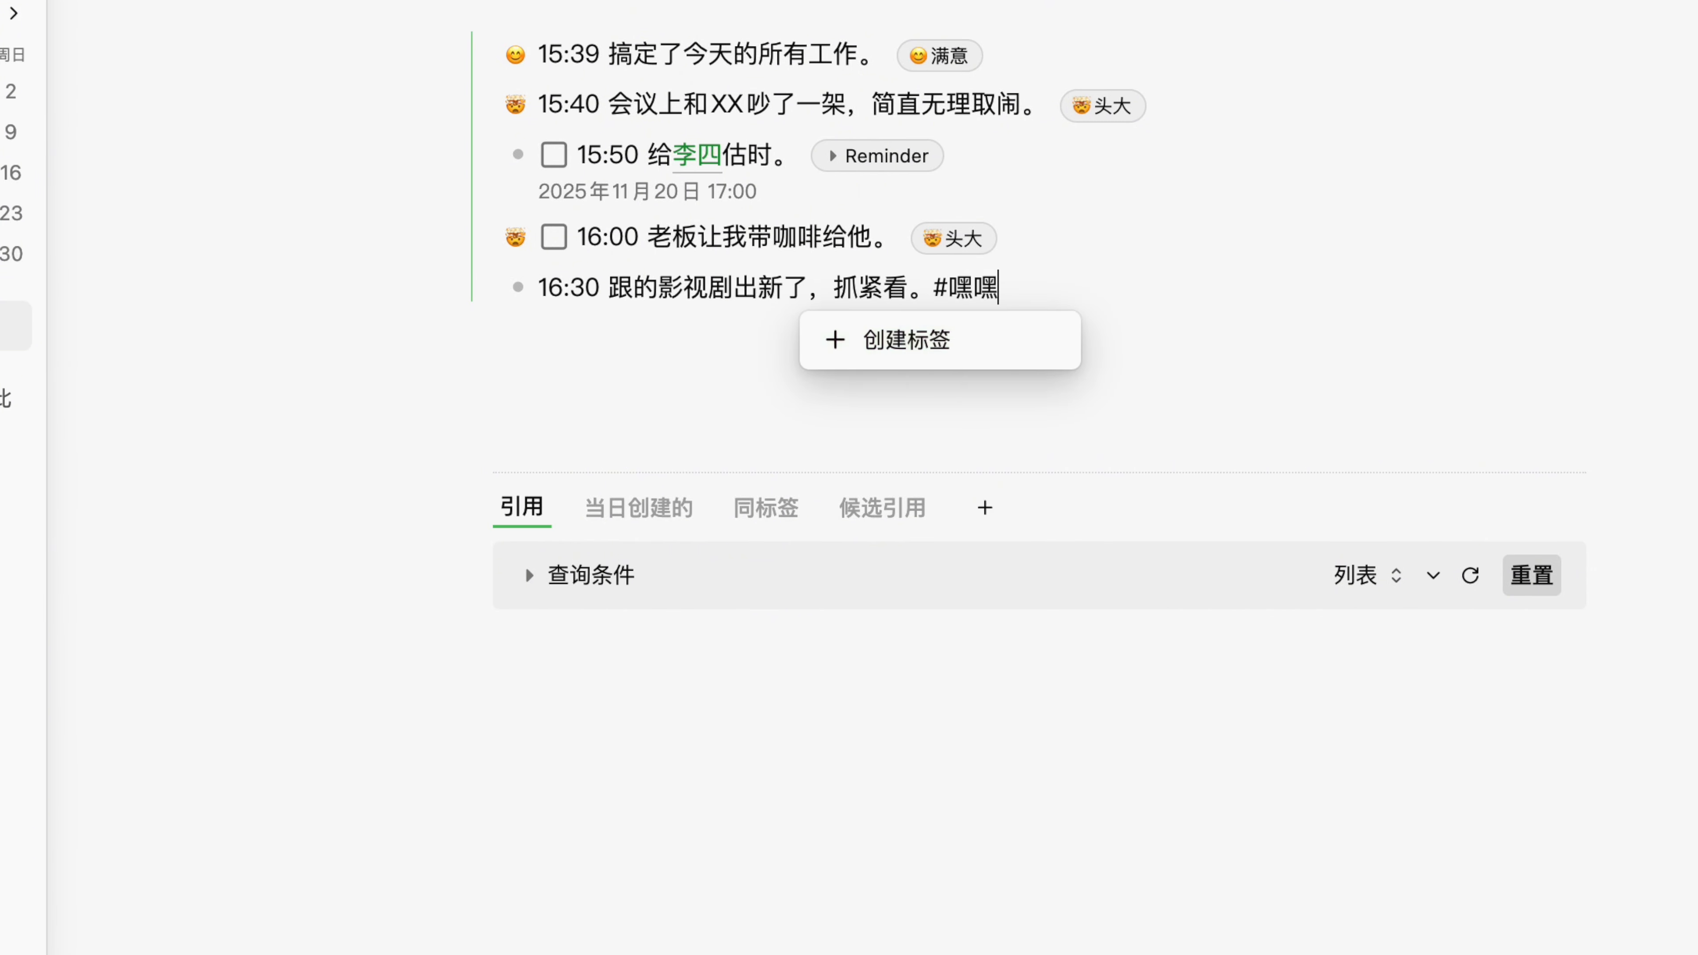
key(Return)
Step: Configure the 嘿嘿 tag with a grinning-face emoji as its icon and close the tag settings
right_click(941, 314)
click(918, 364)
click(1224, 344)
click(1126, 493)
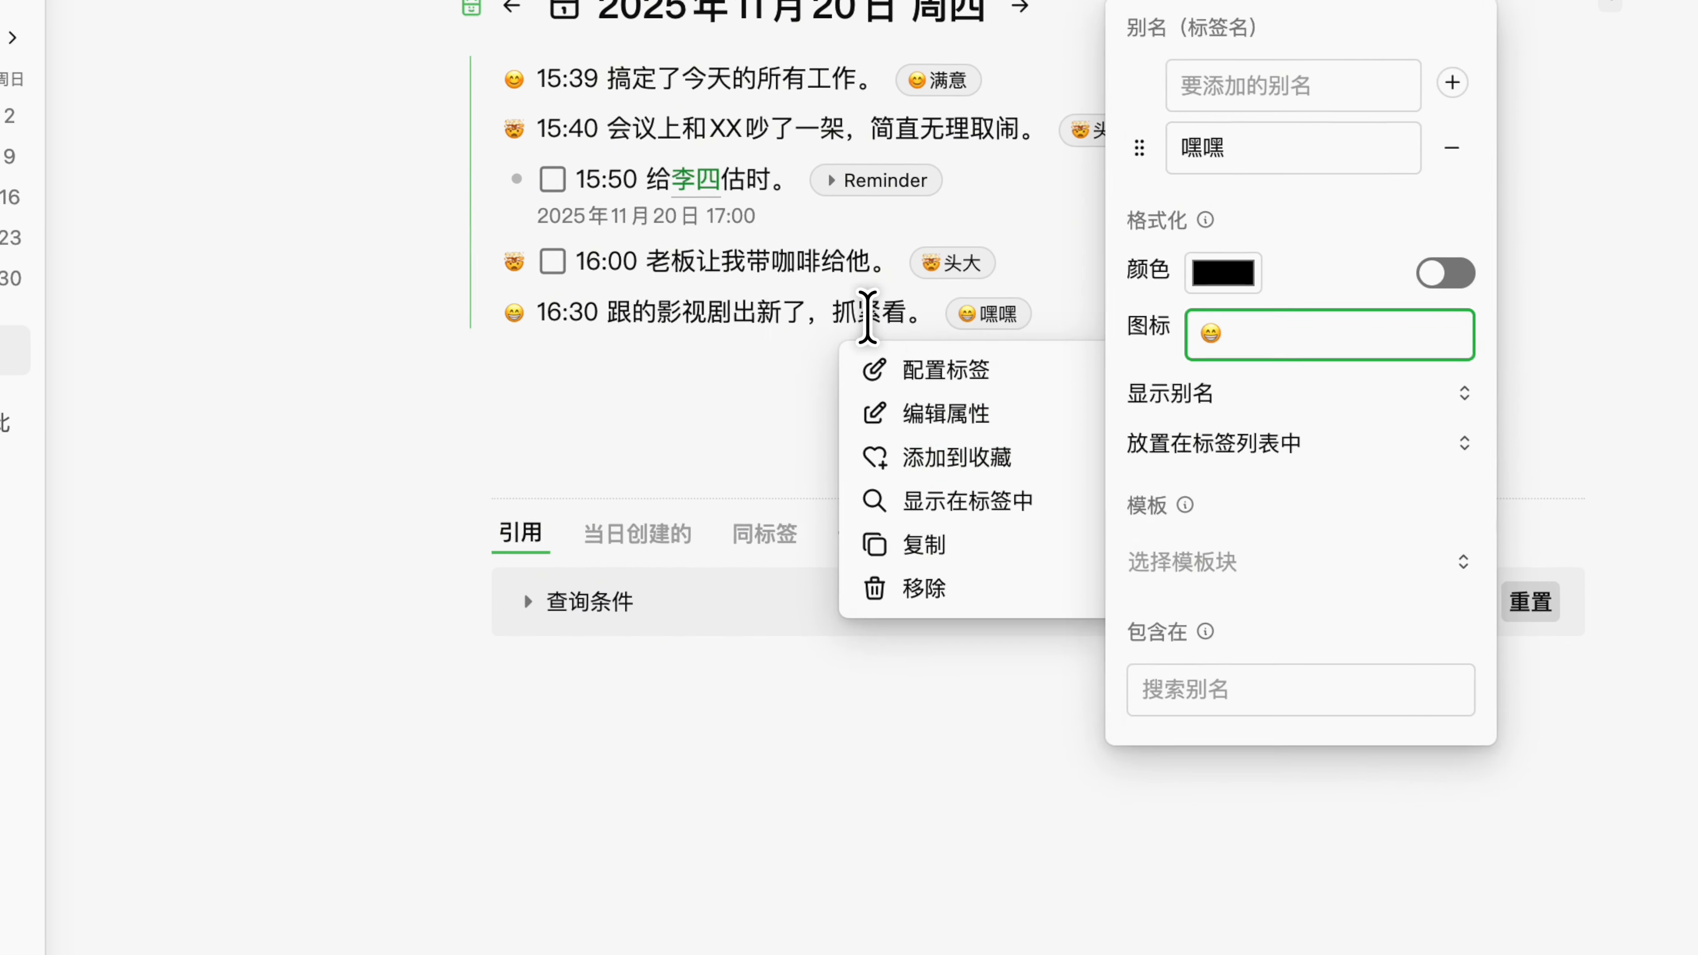
click(837, 314)
Step: Add a plain, non-task block nested under the 15:50 task, reading "17:10 交差了，详见"
click(778, 266)
key(Return)
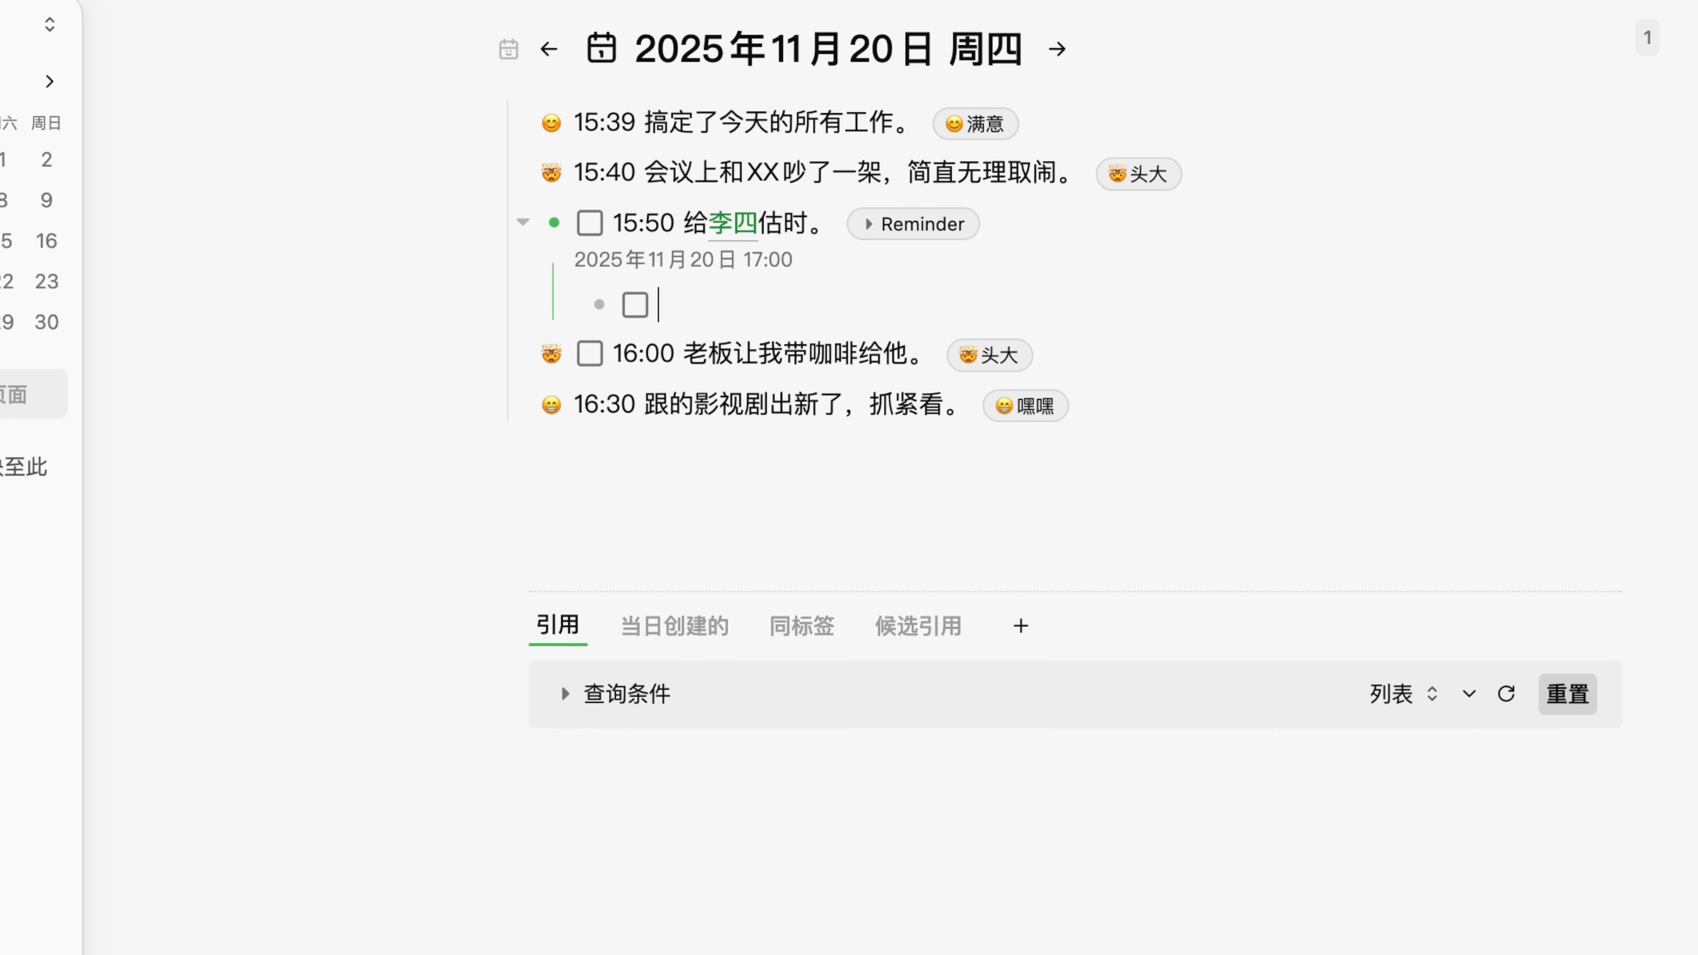
text(交差了，详见)
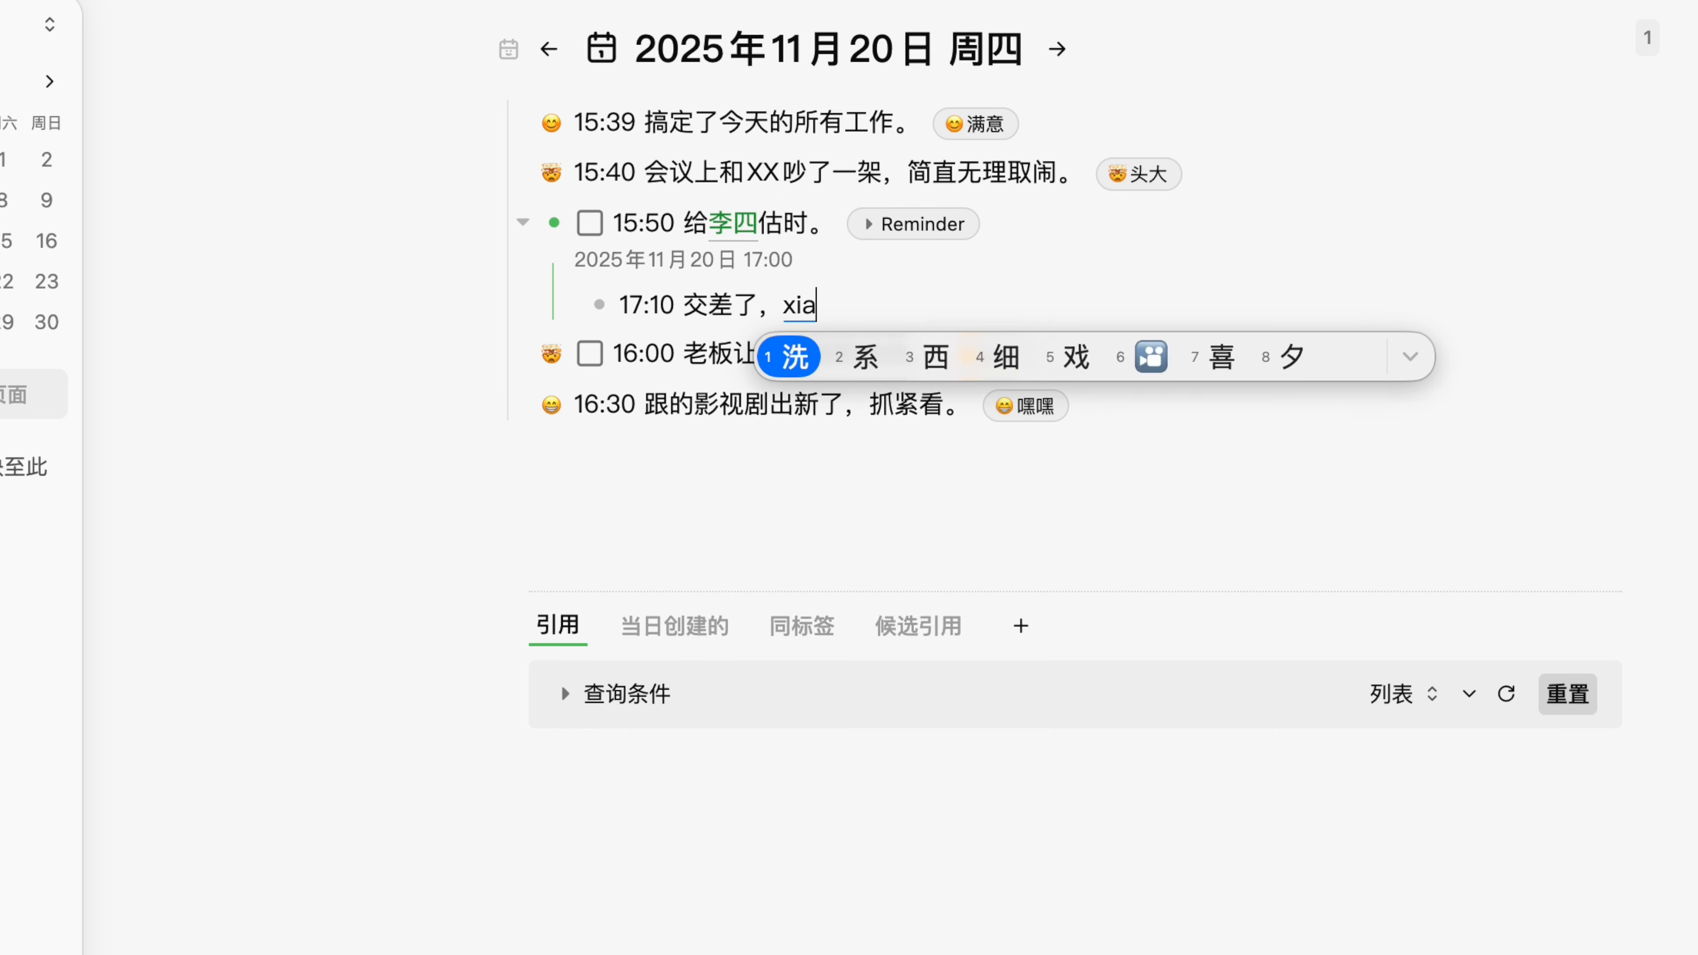
Step: Insert a reference to a new block named 项目A一期估时 in the 17:10 block and end the sentence with 。
text(@)
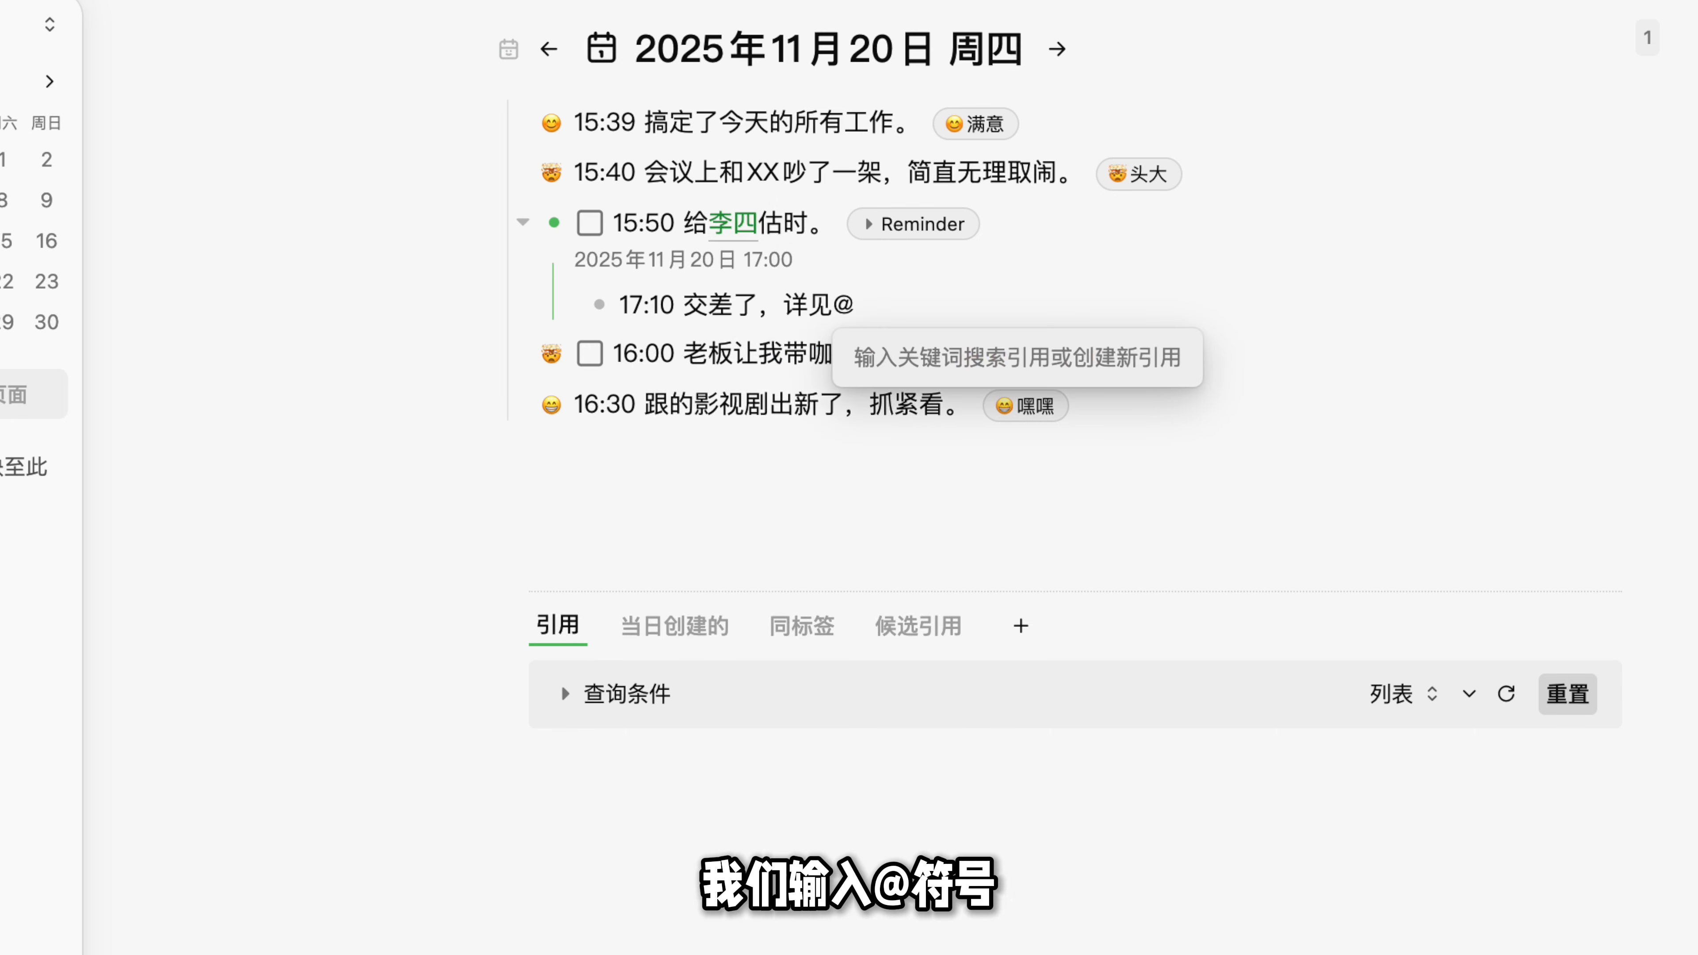
text(项目A)
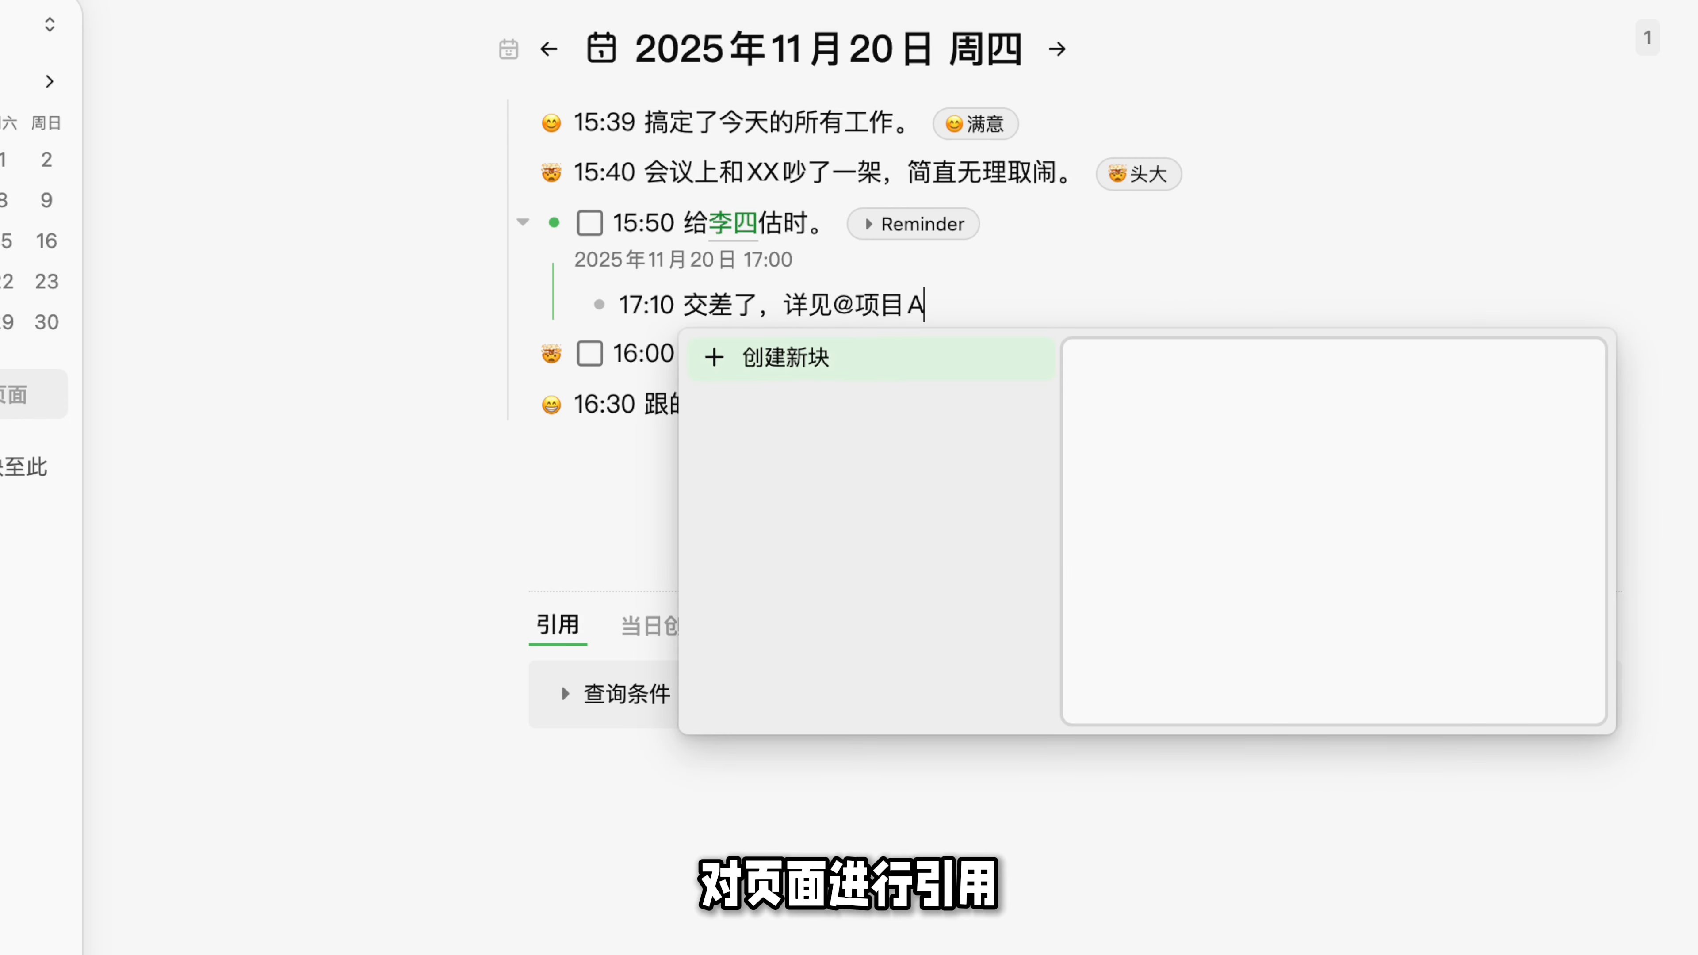
text(yiqi)
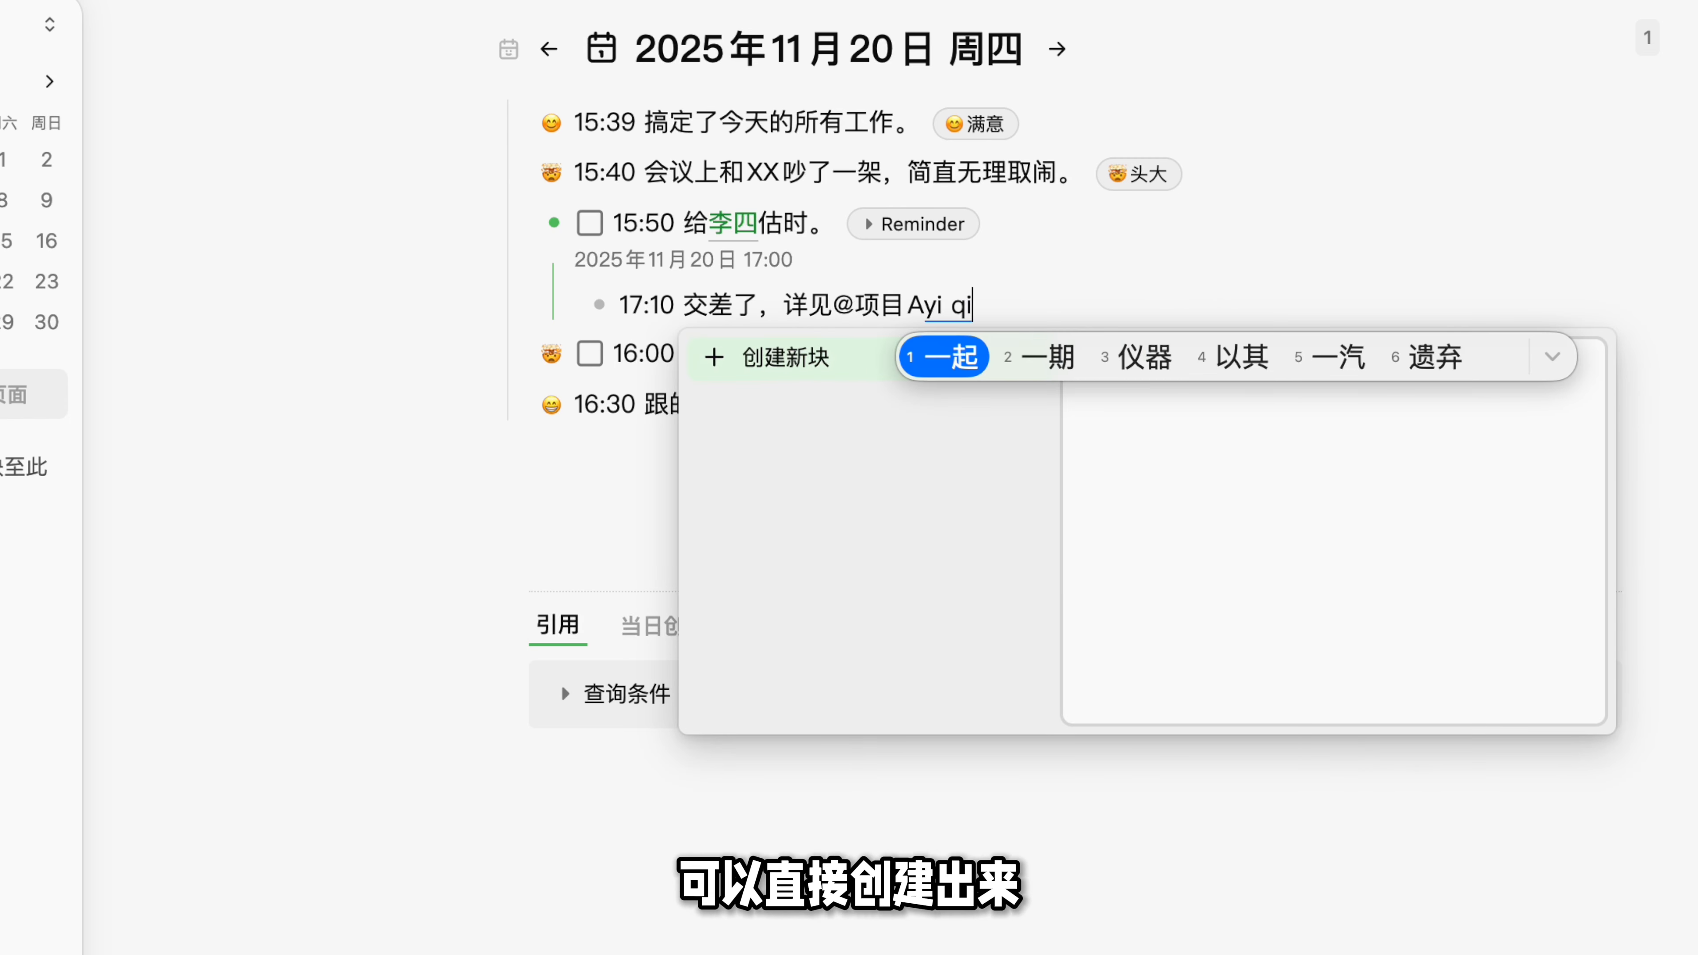
text(2gushi)
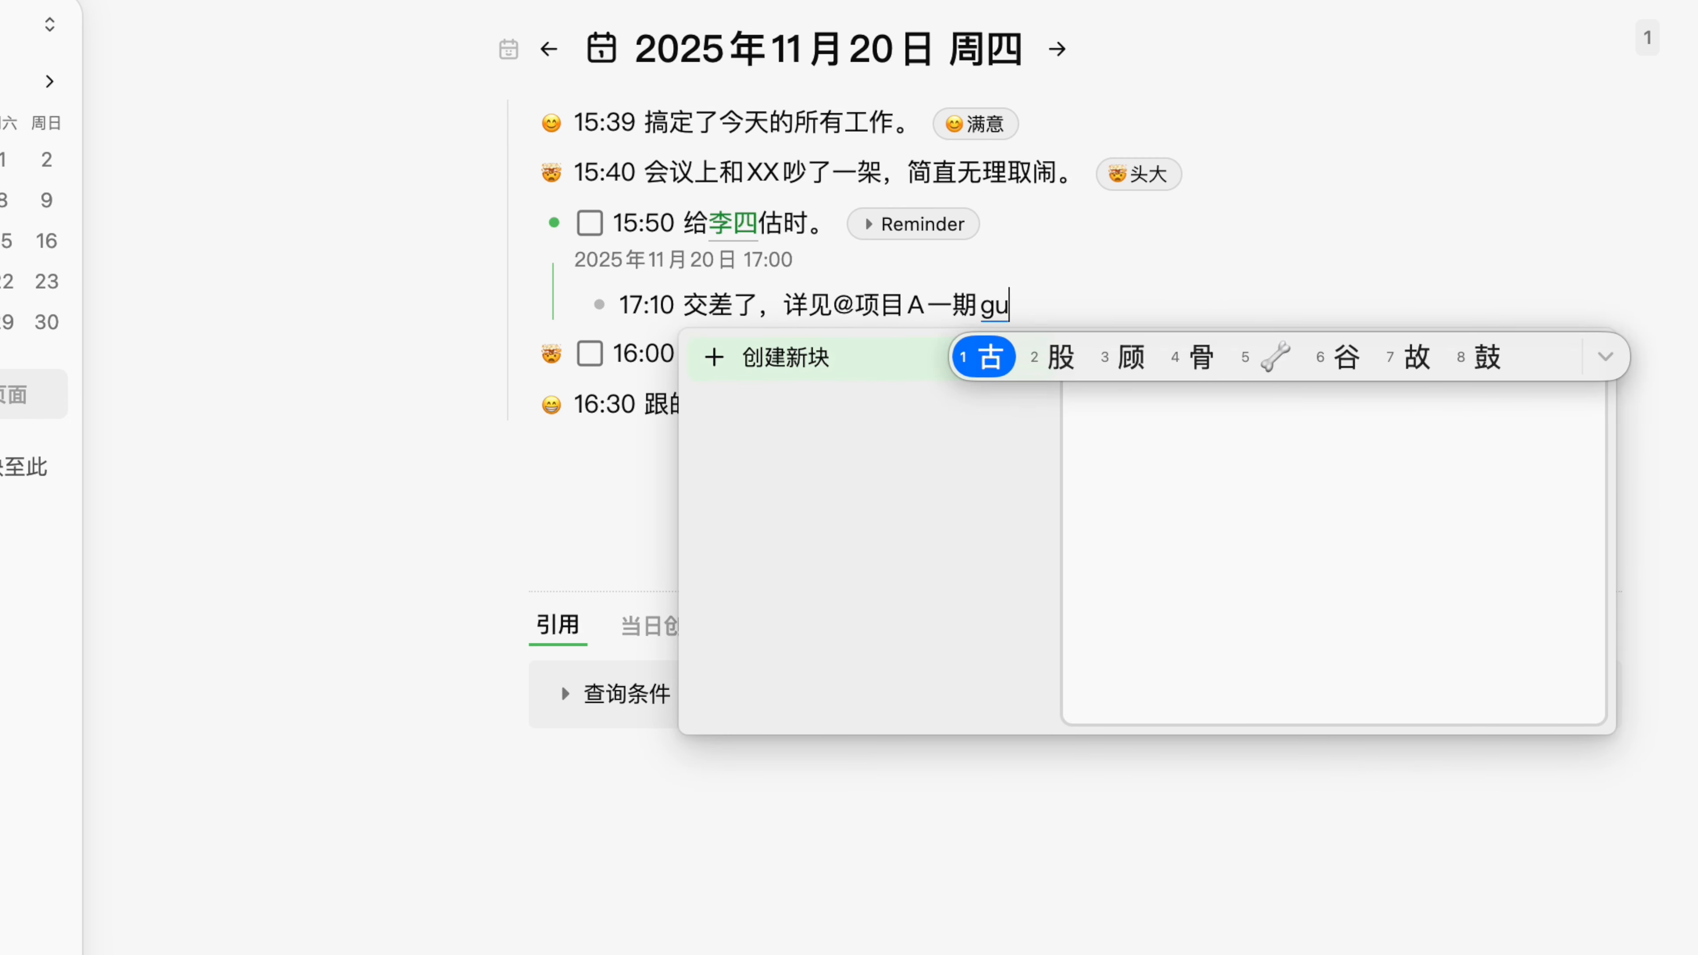
text(2)
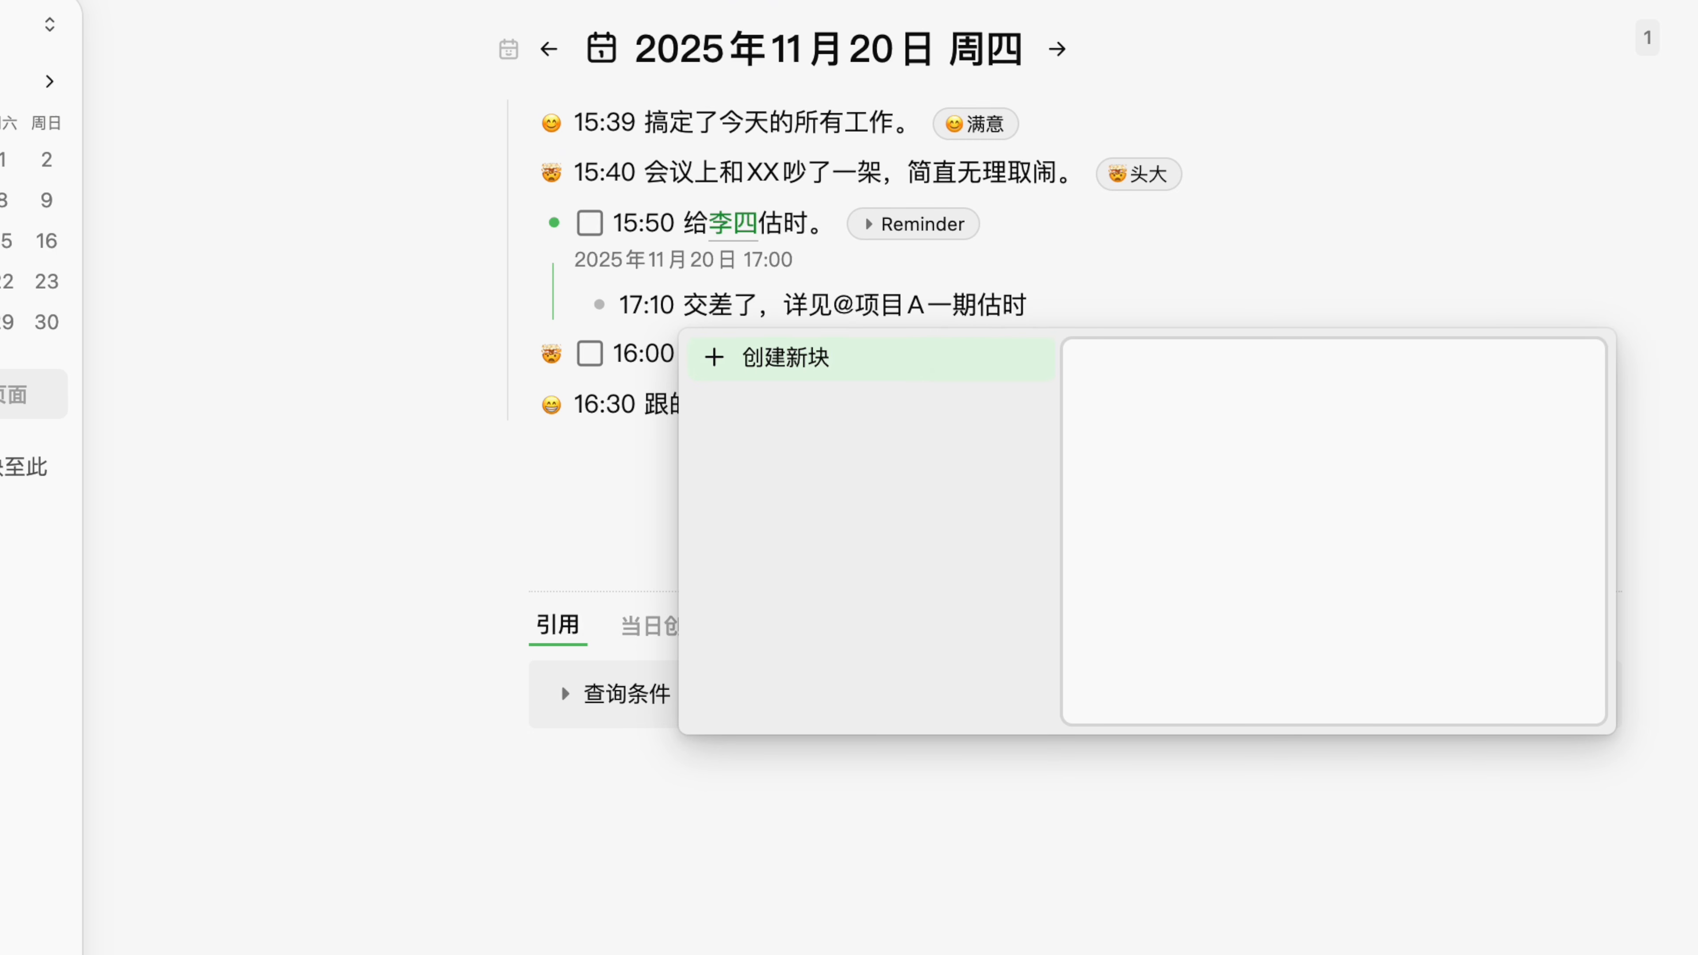
key(Return)
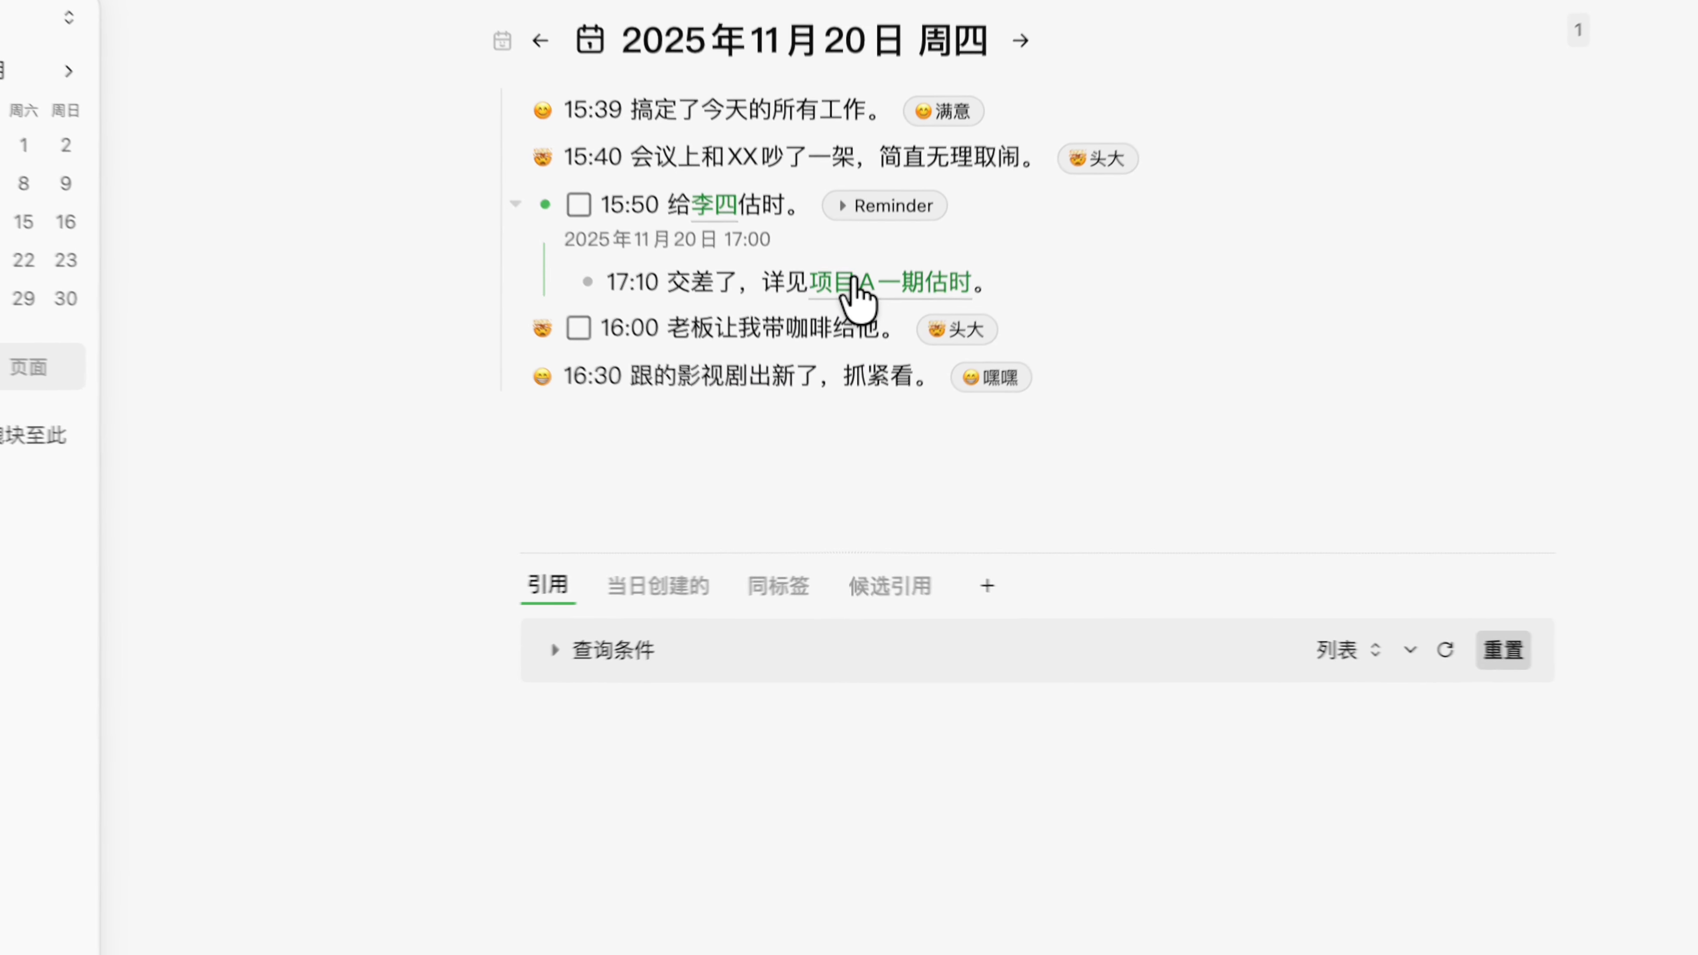
Step: Open the referenced page 项目A一期估时 and give it a new tag named 估时
mouse_move(883, 306)
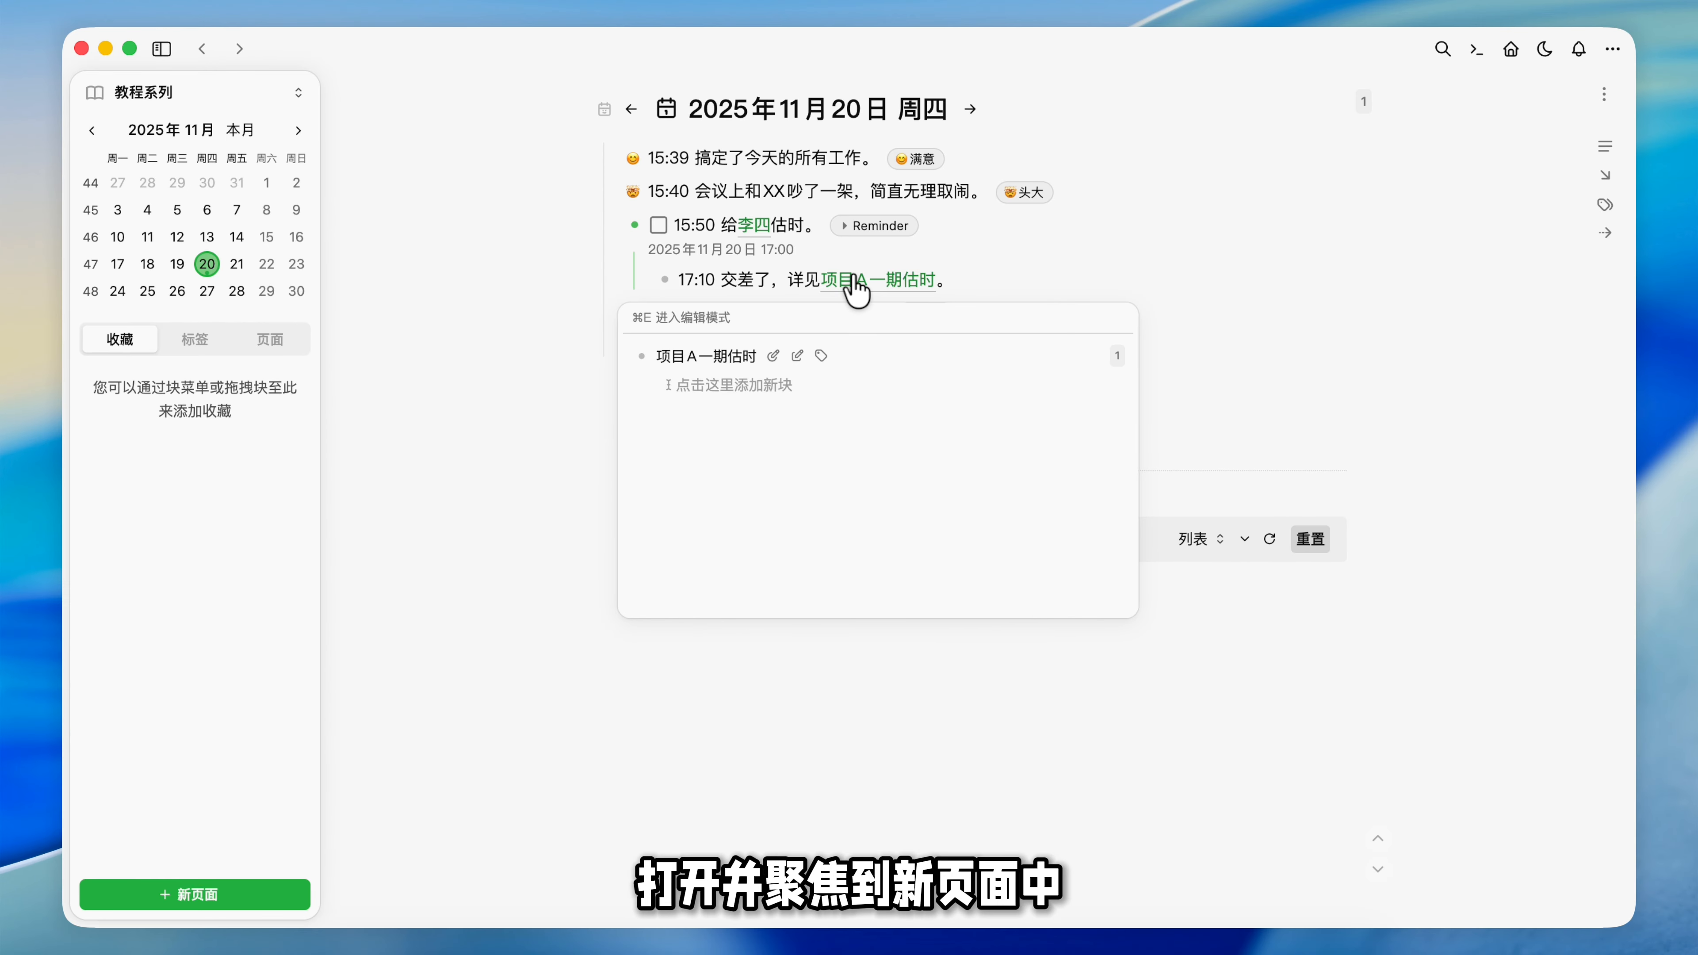
click(878, 279)
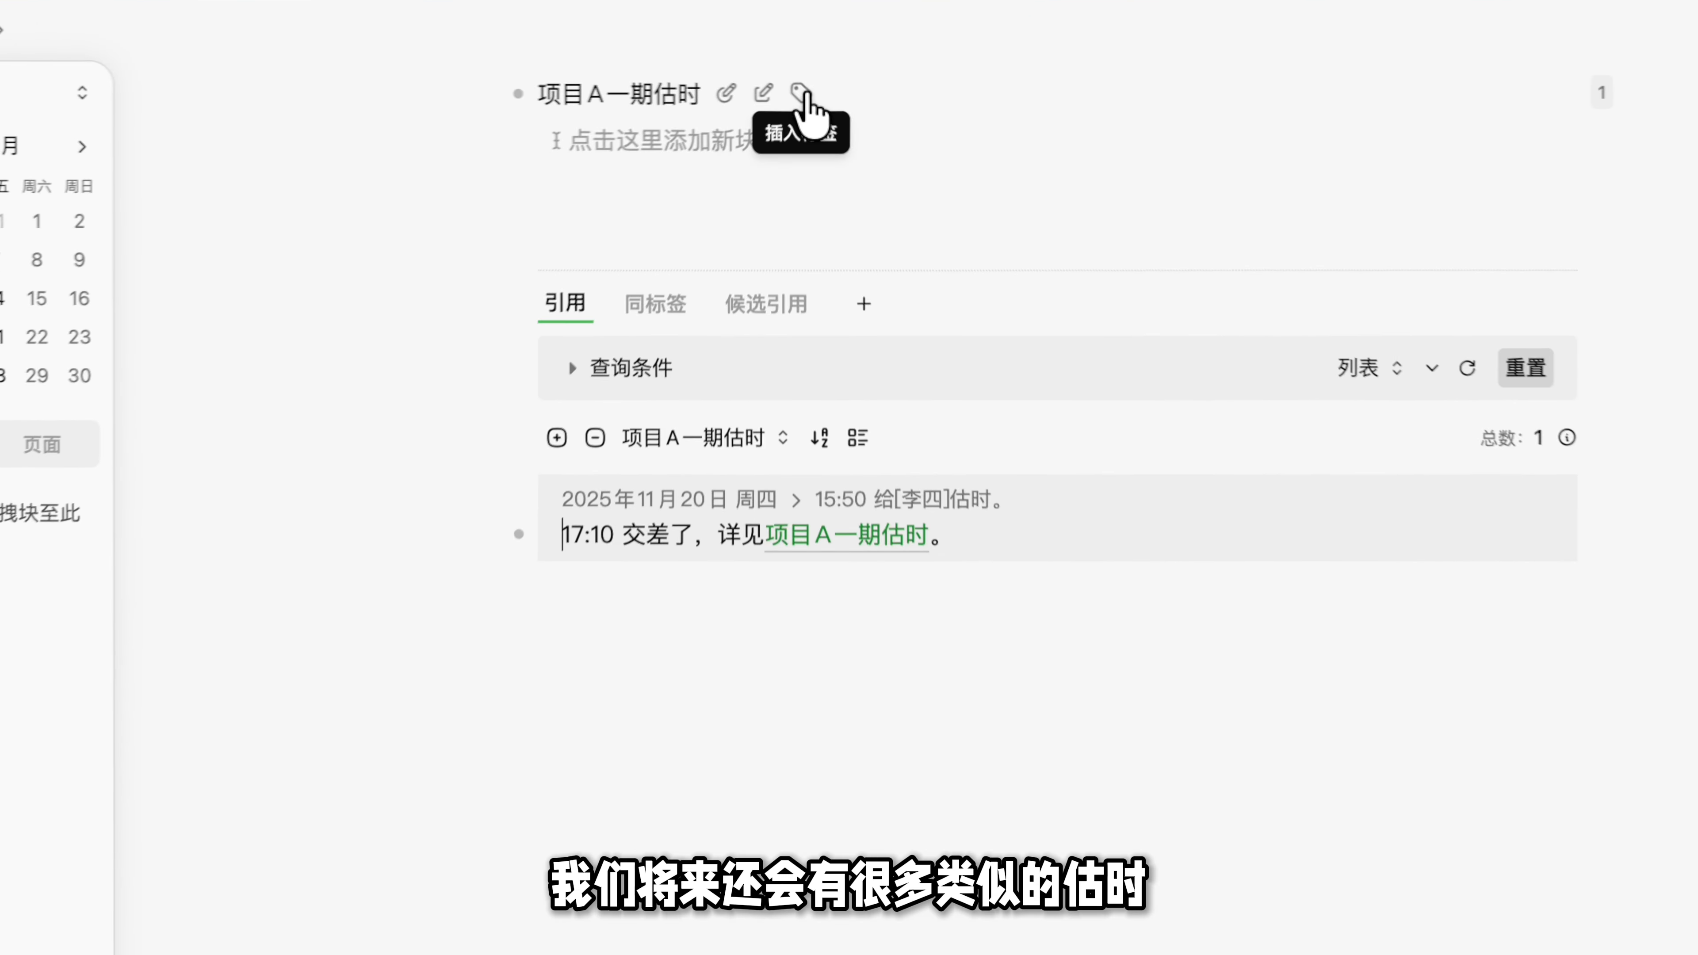
click(805, 97)
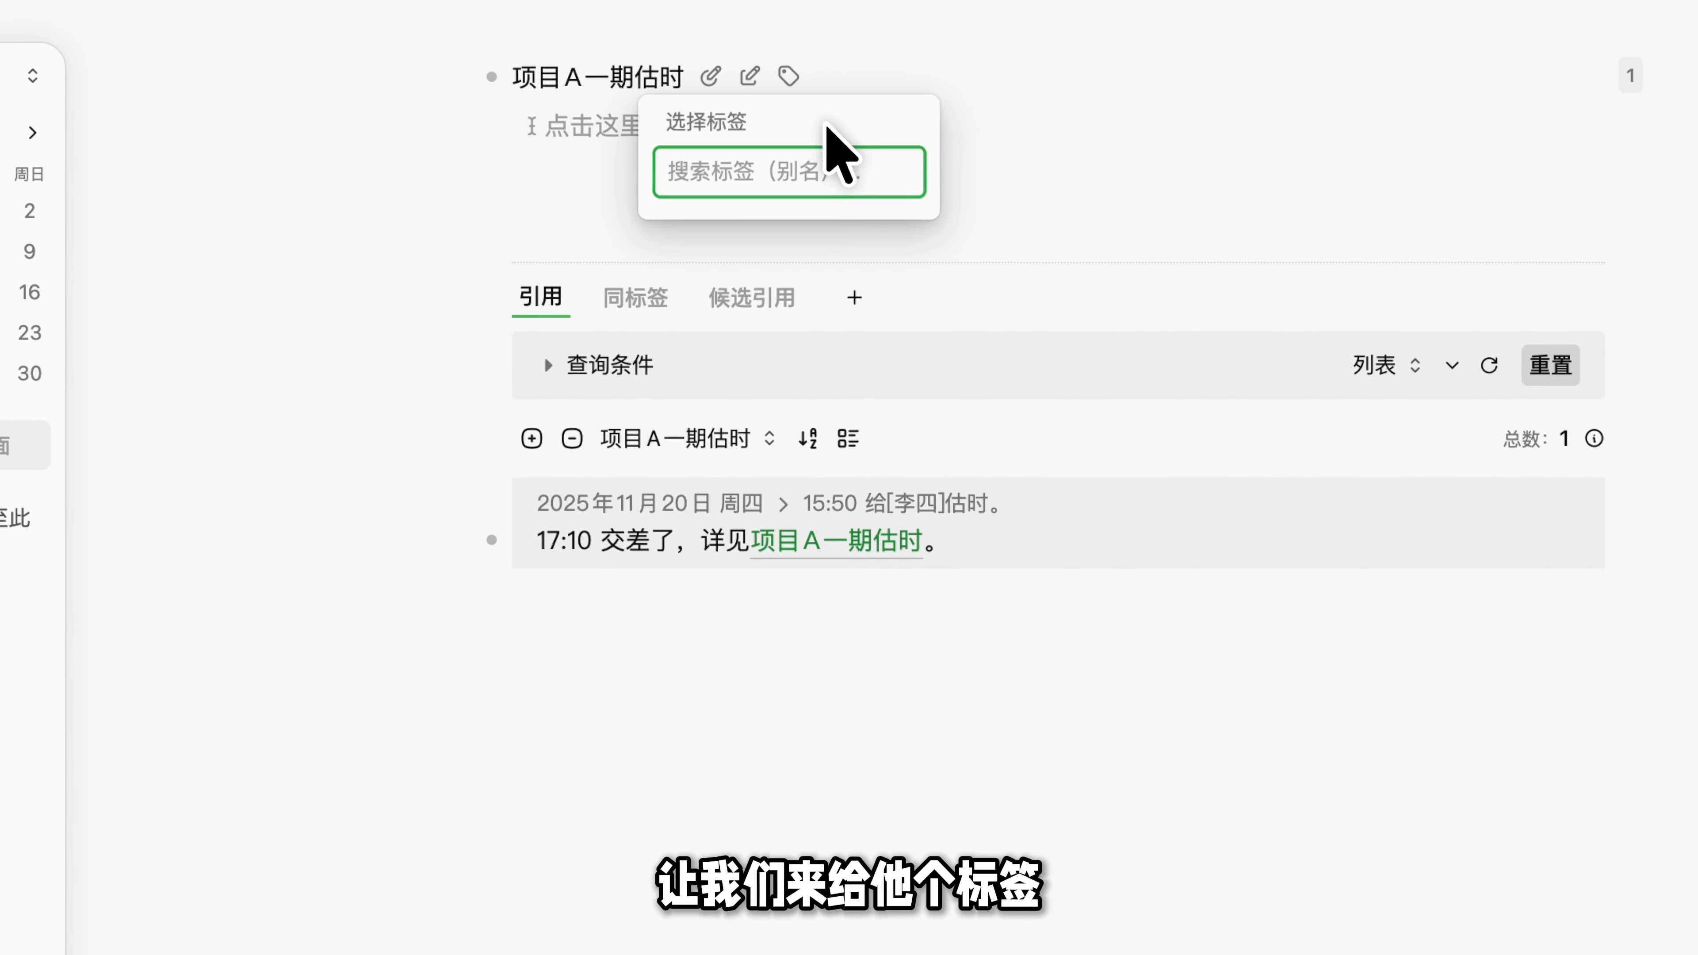
text(gushi)
key(space)
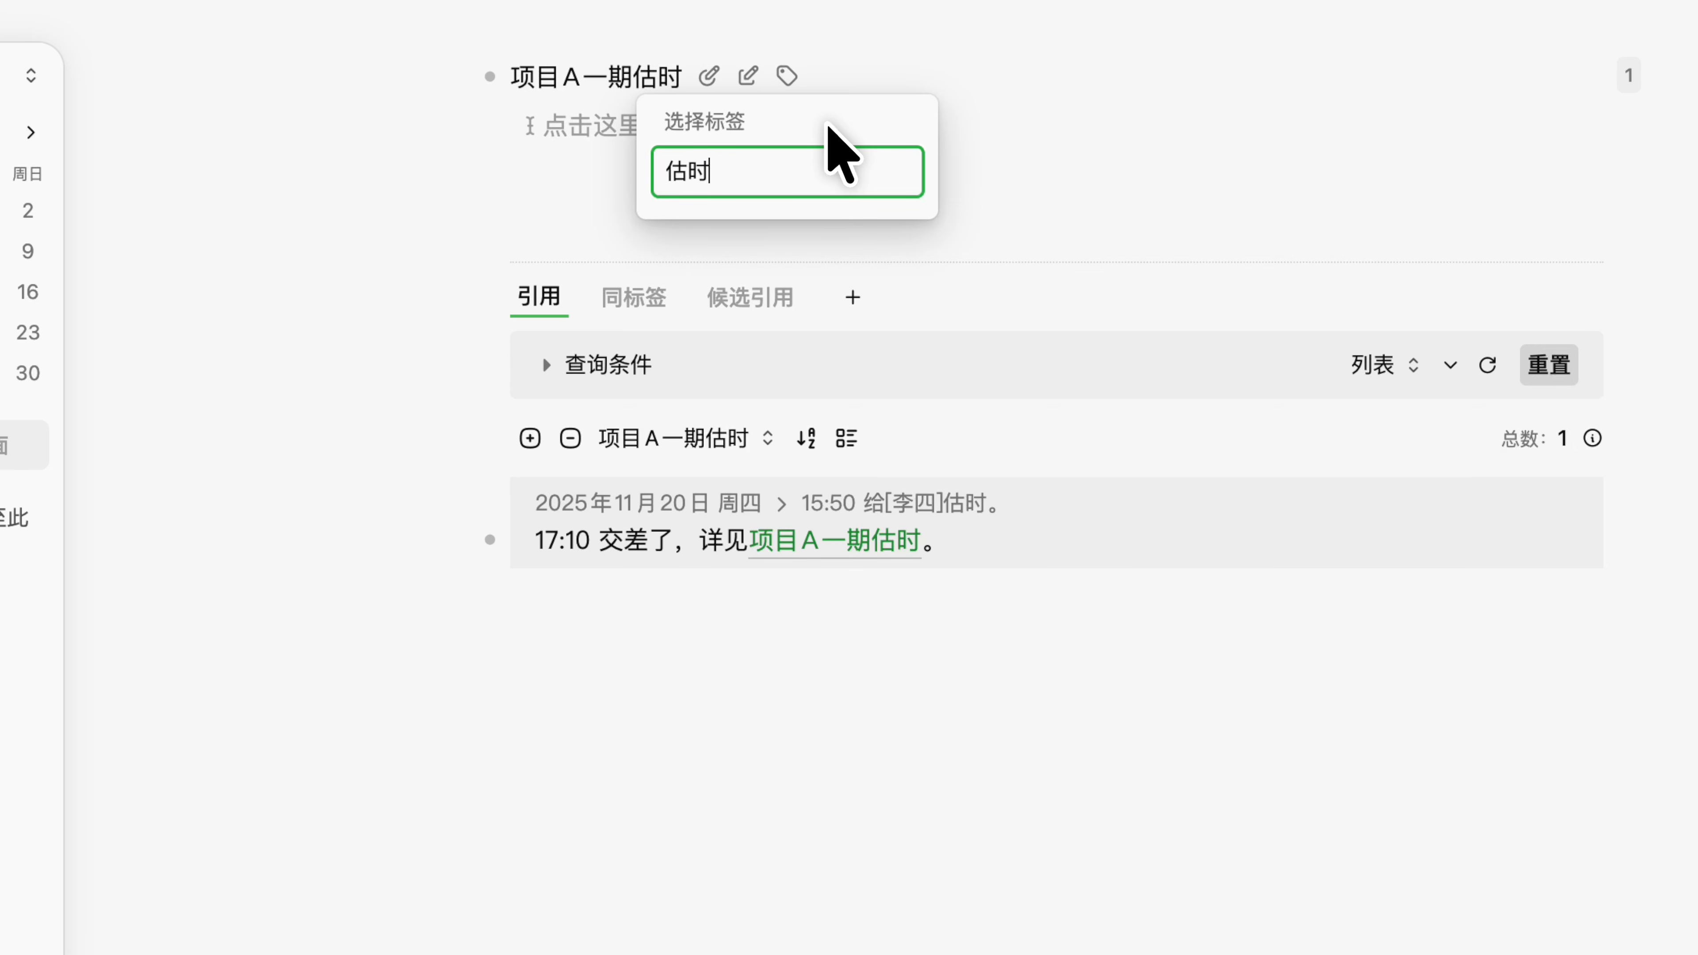
key(Return)
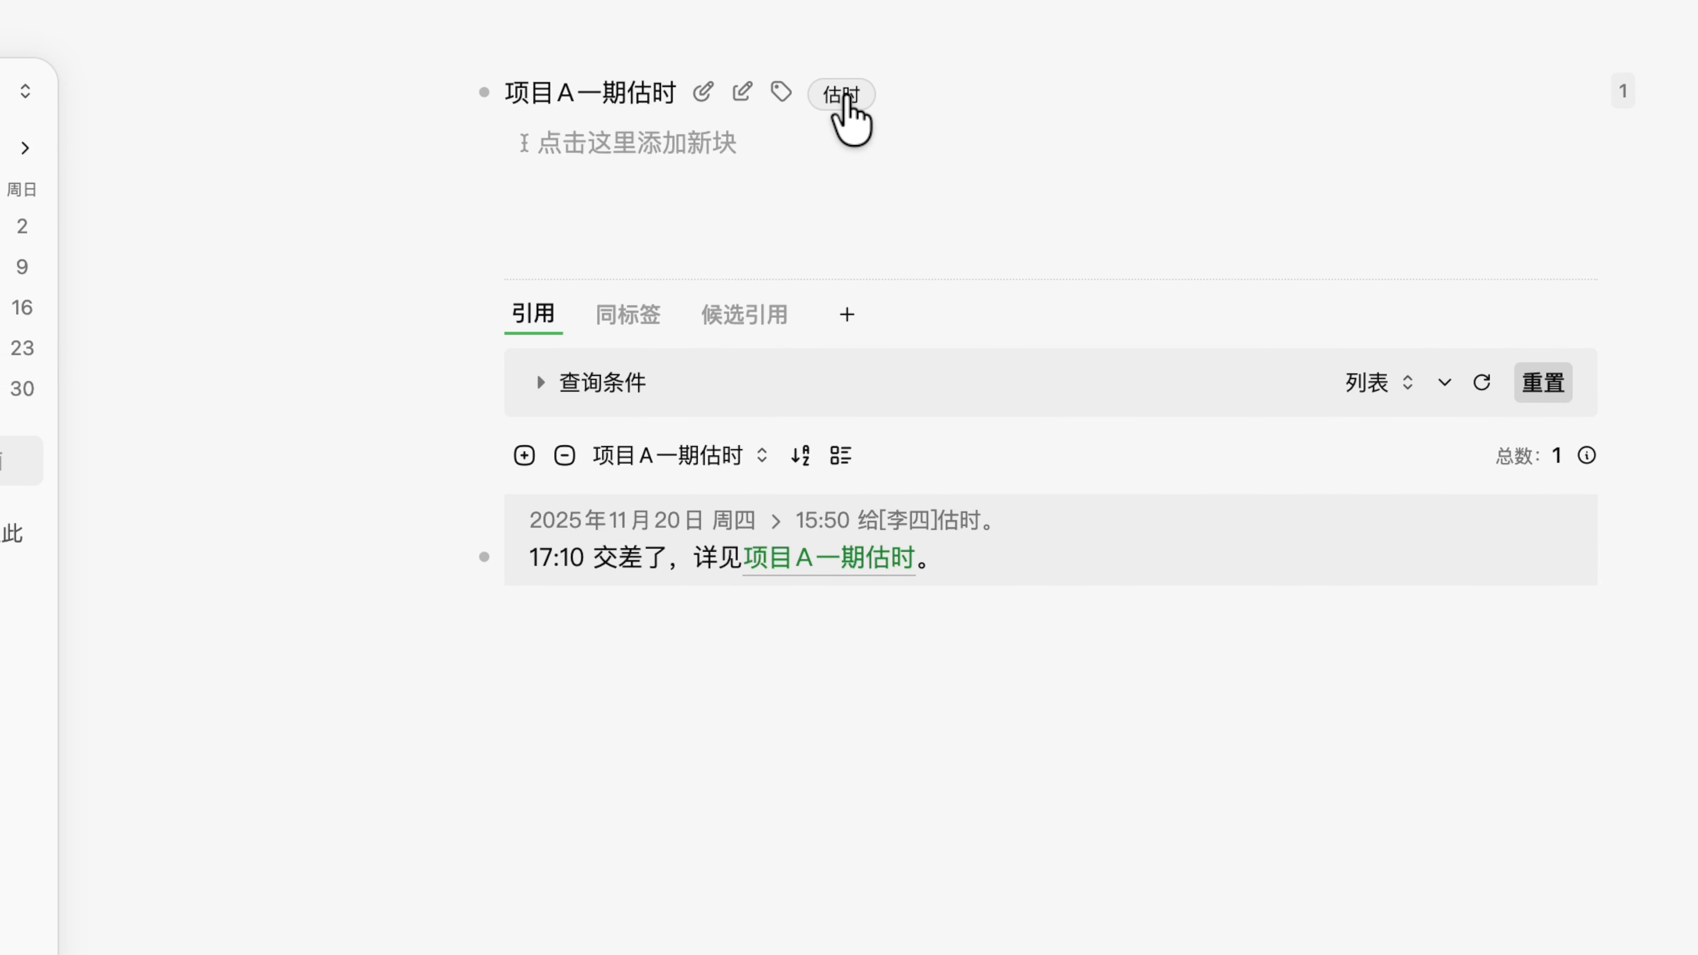
Step: Add a property named 项目 to the 估时 tag
click(834, 95)
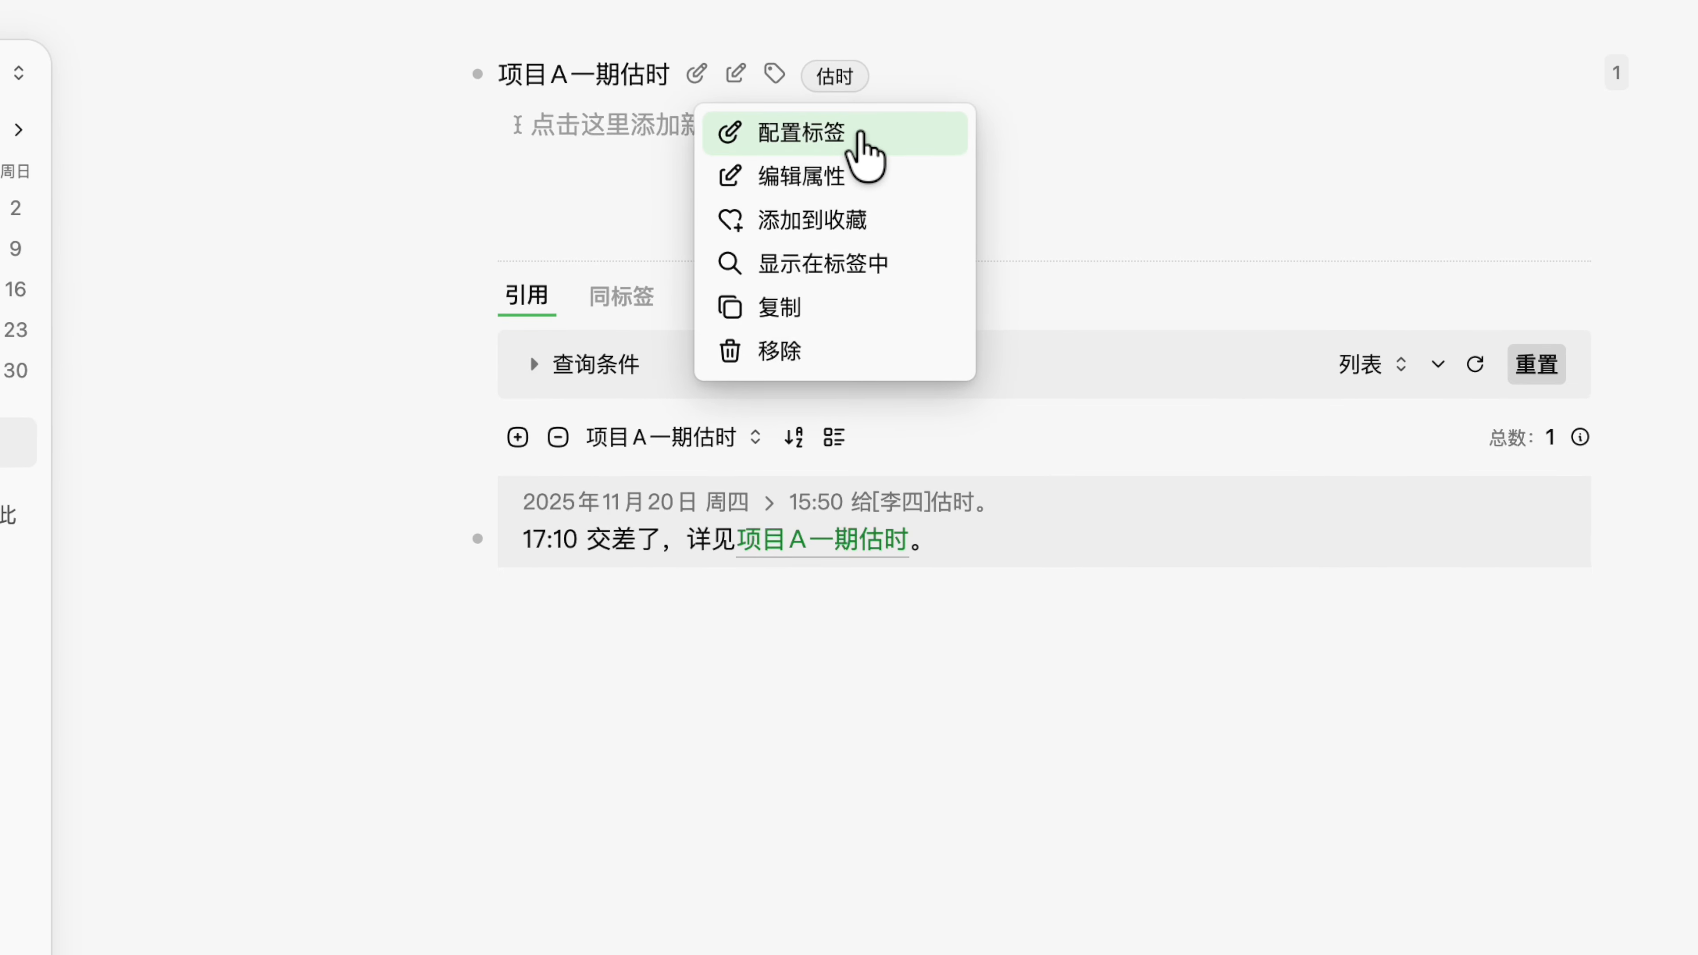
click(819, 195)
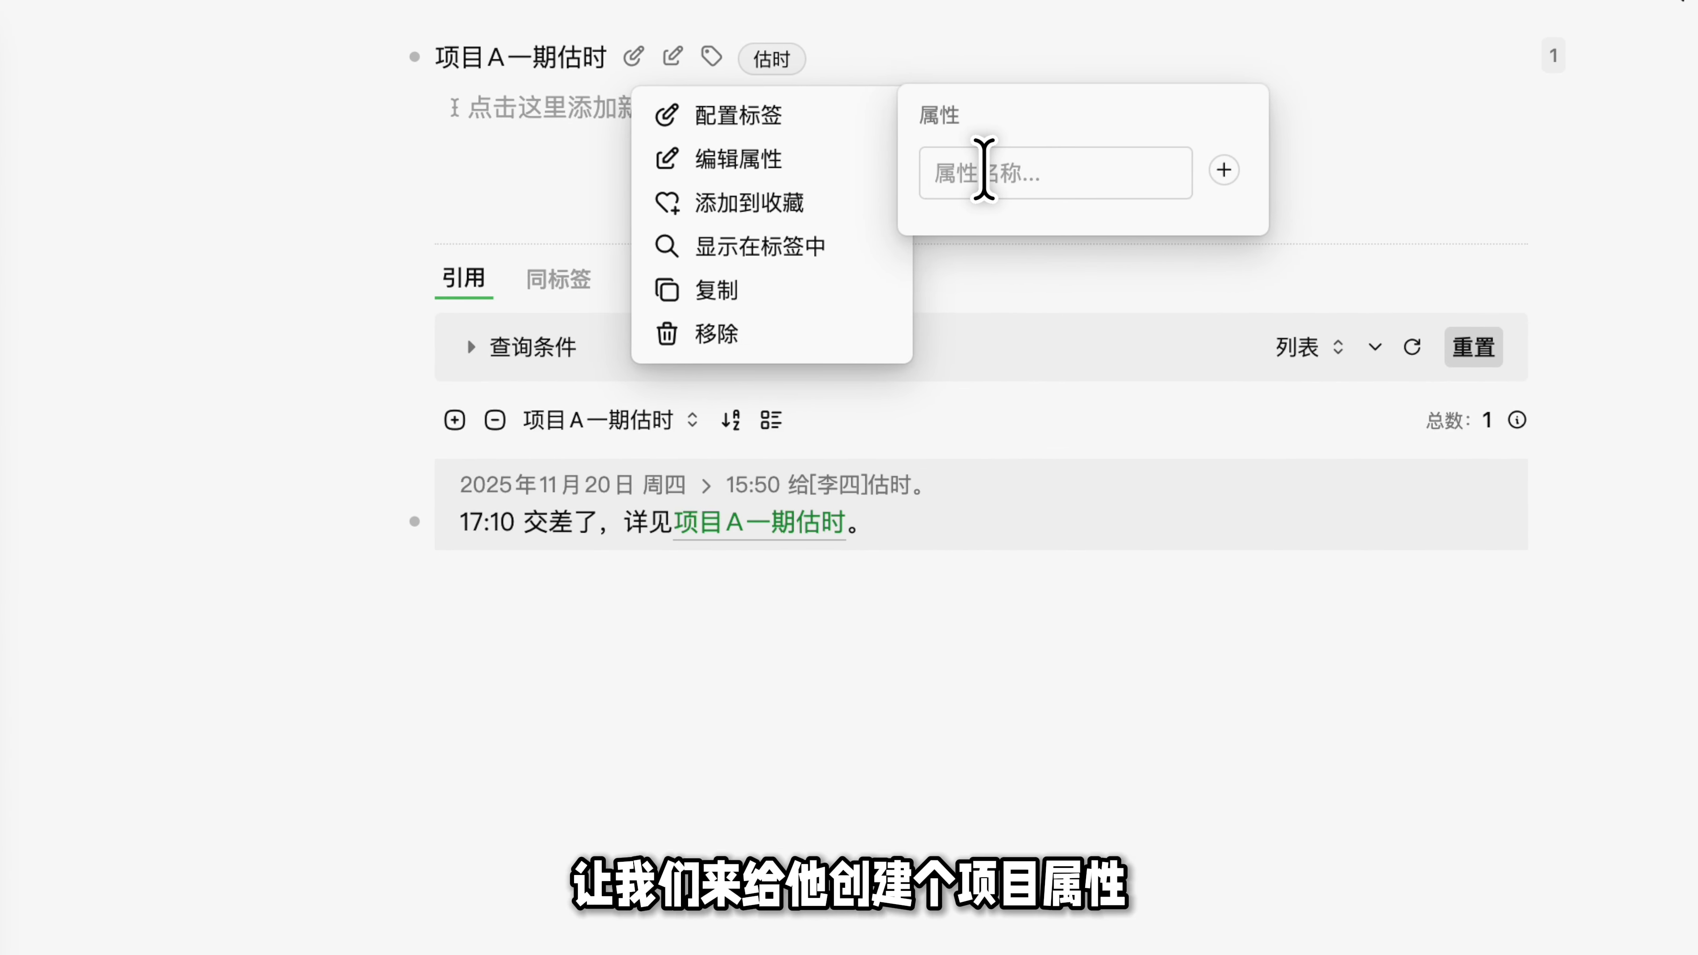
click(1062, 175)
text(项目)
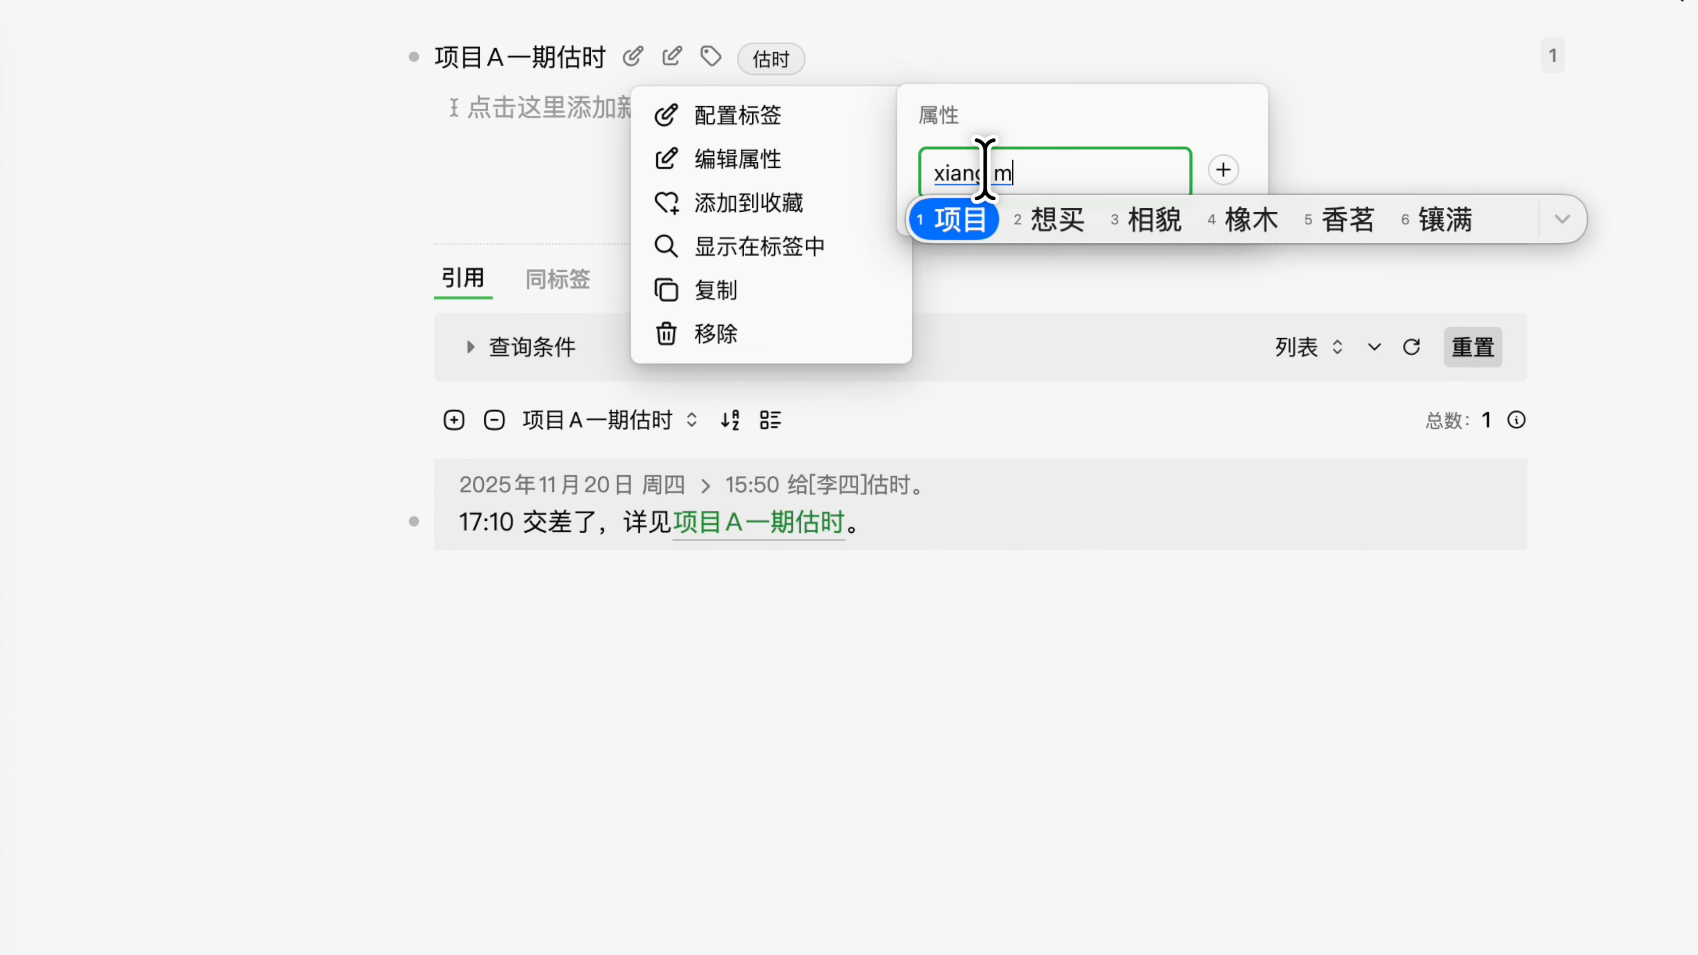
key(Return)
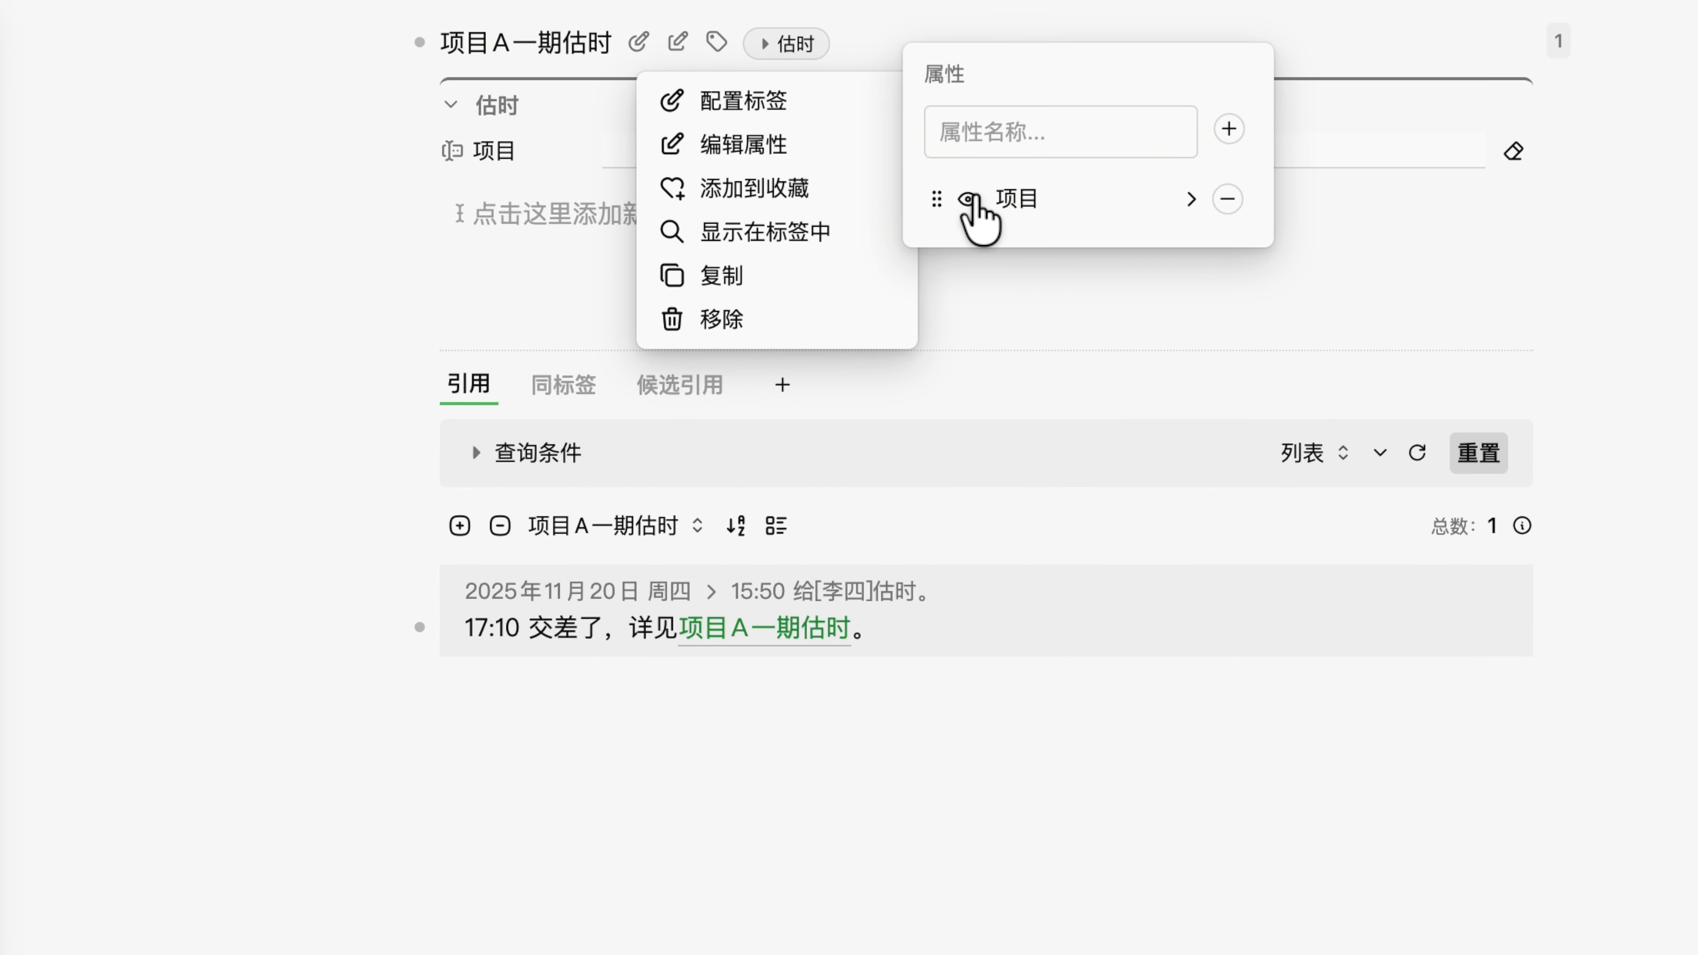
Step: Set the type of the 估时 tag's 项目 property to block reference (块引用)
click(1031, 201)
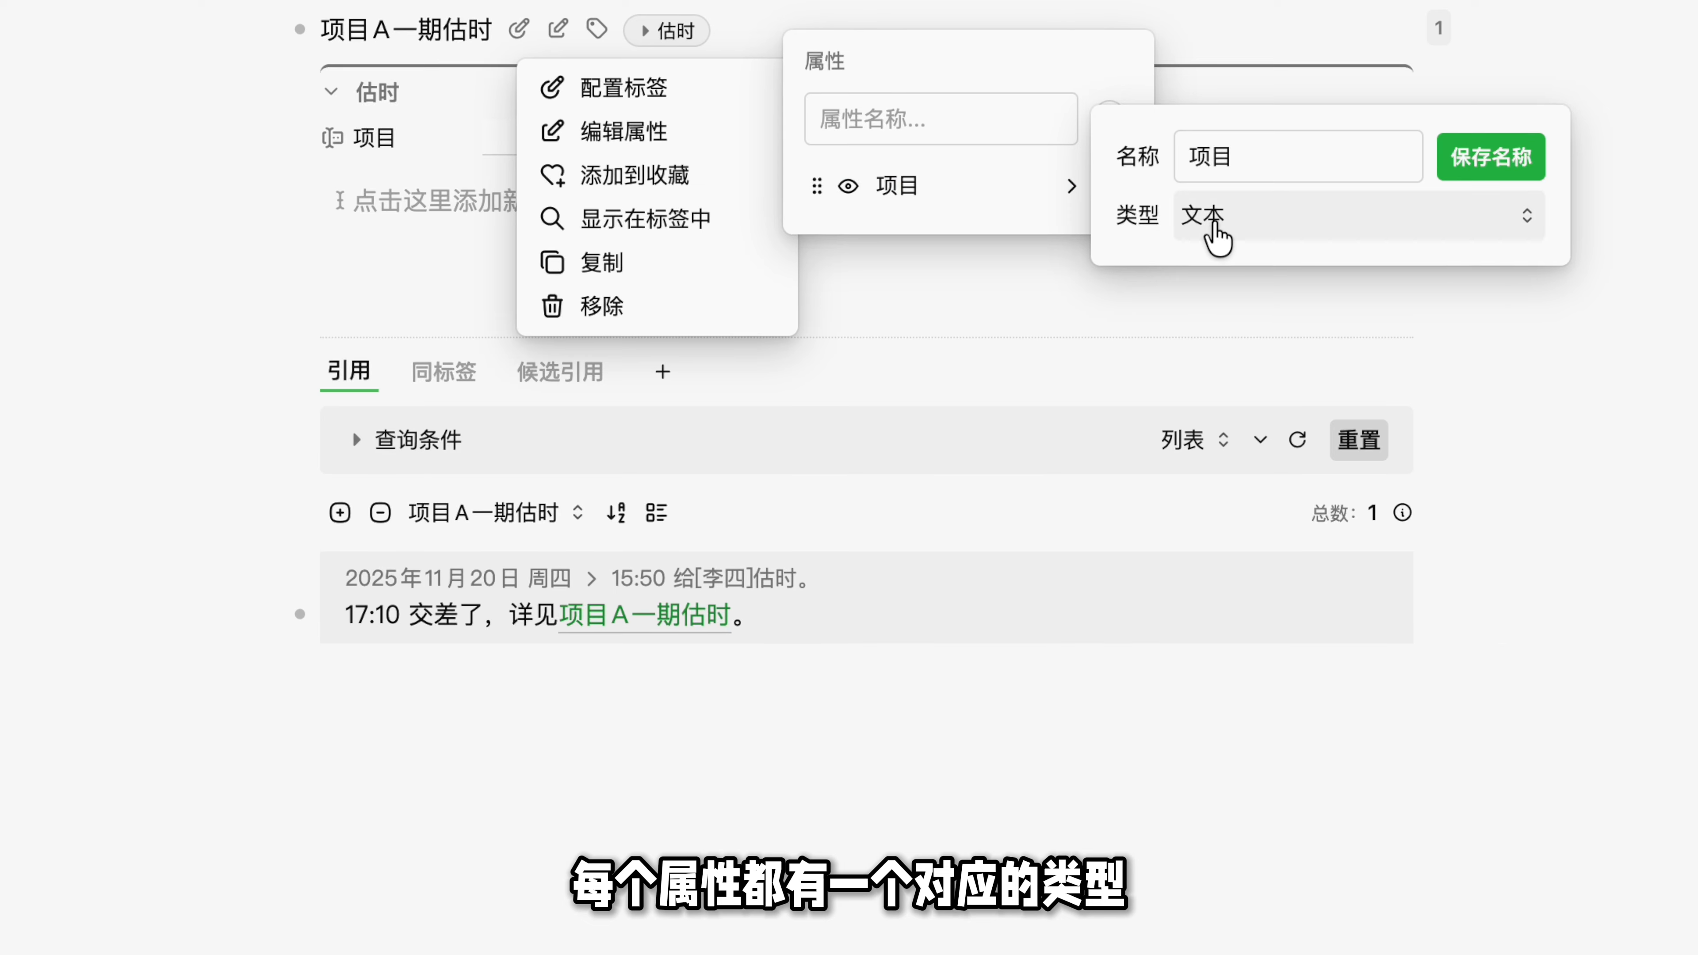
click(1218, 227)
click(1256, 281)
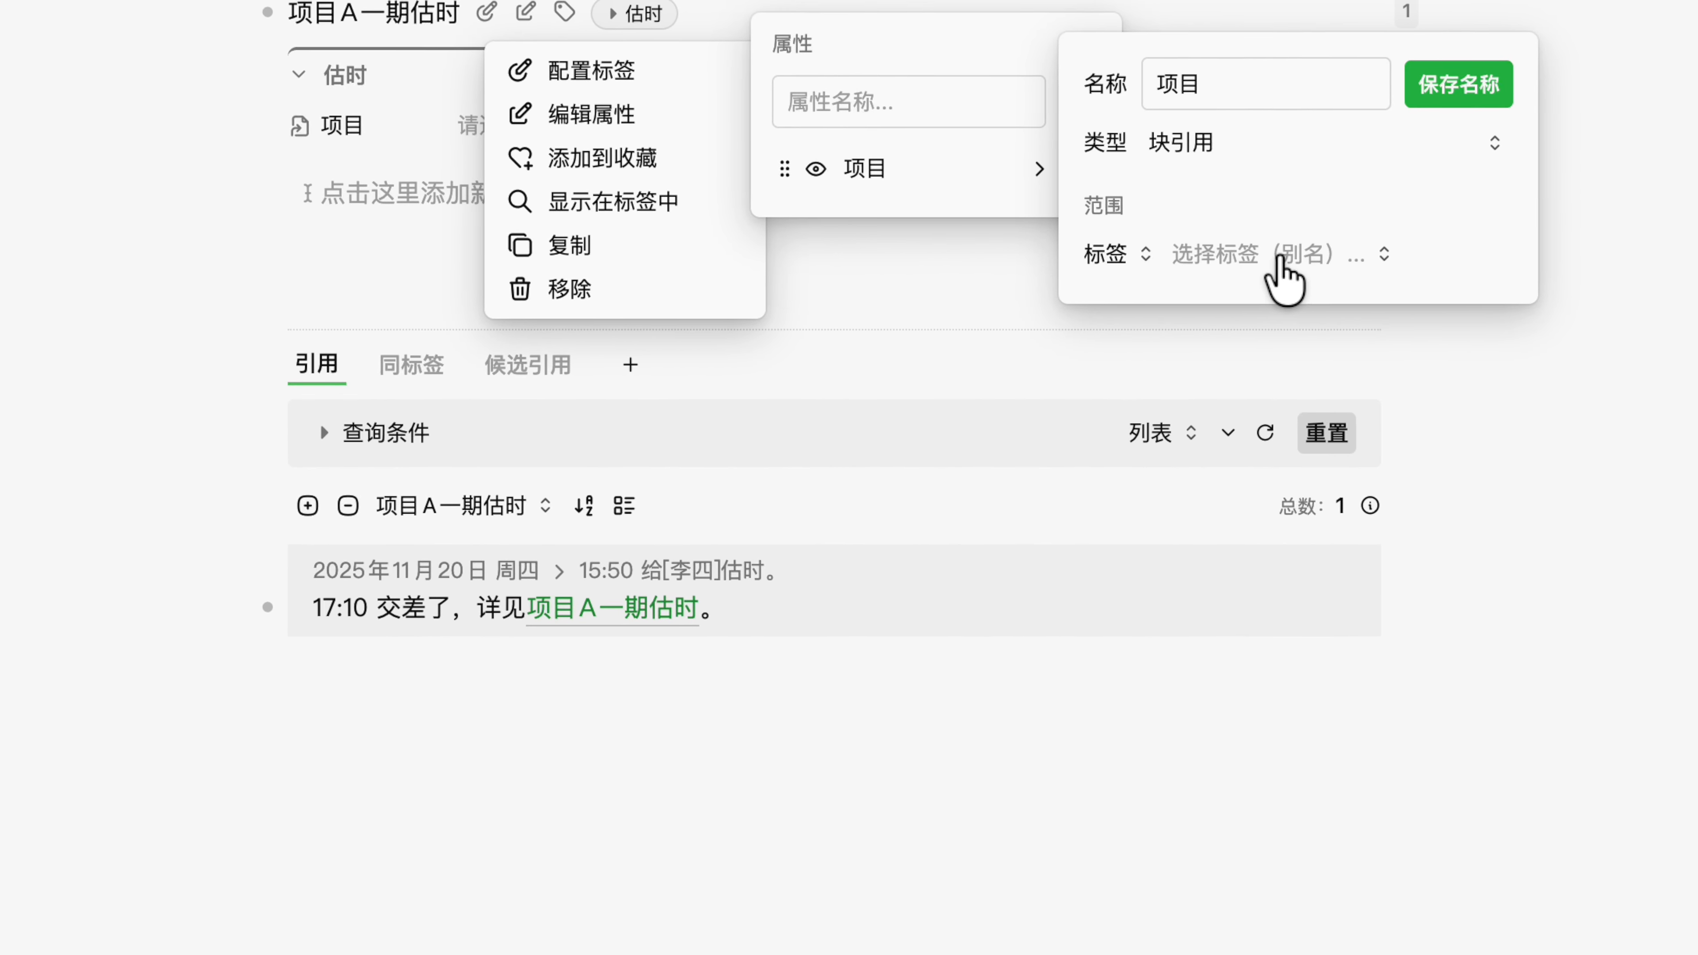
Step: Limit the 项目 property's scope to a newly created tag 项目 and close the tag settings
click(1279, 257)
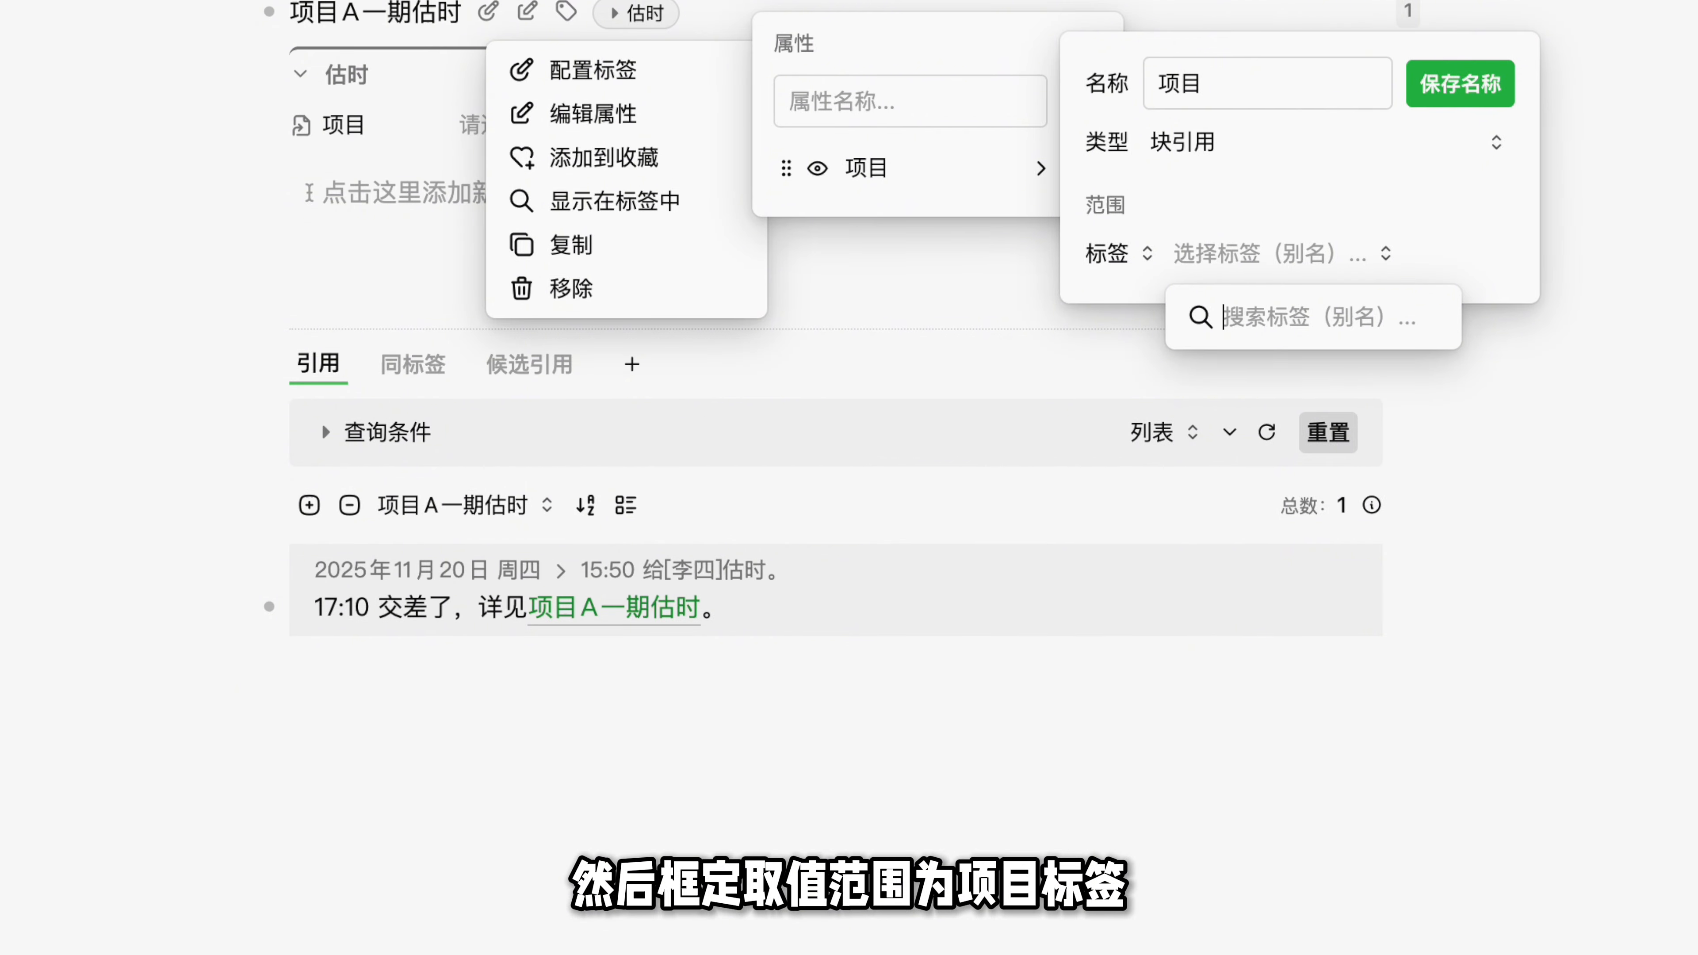
text(项目)
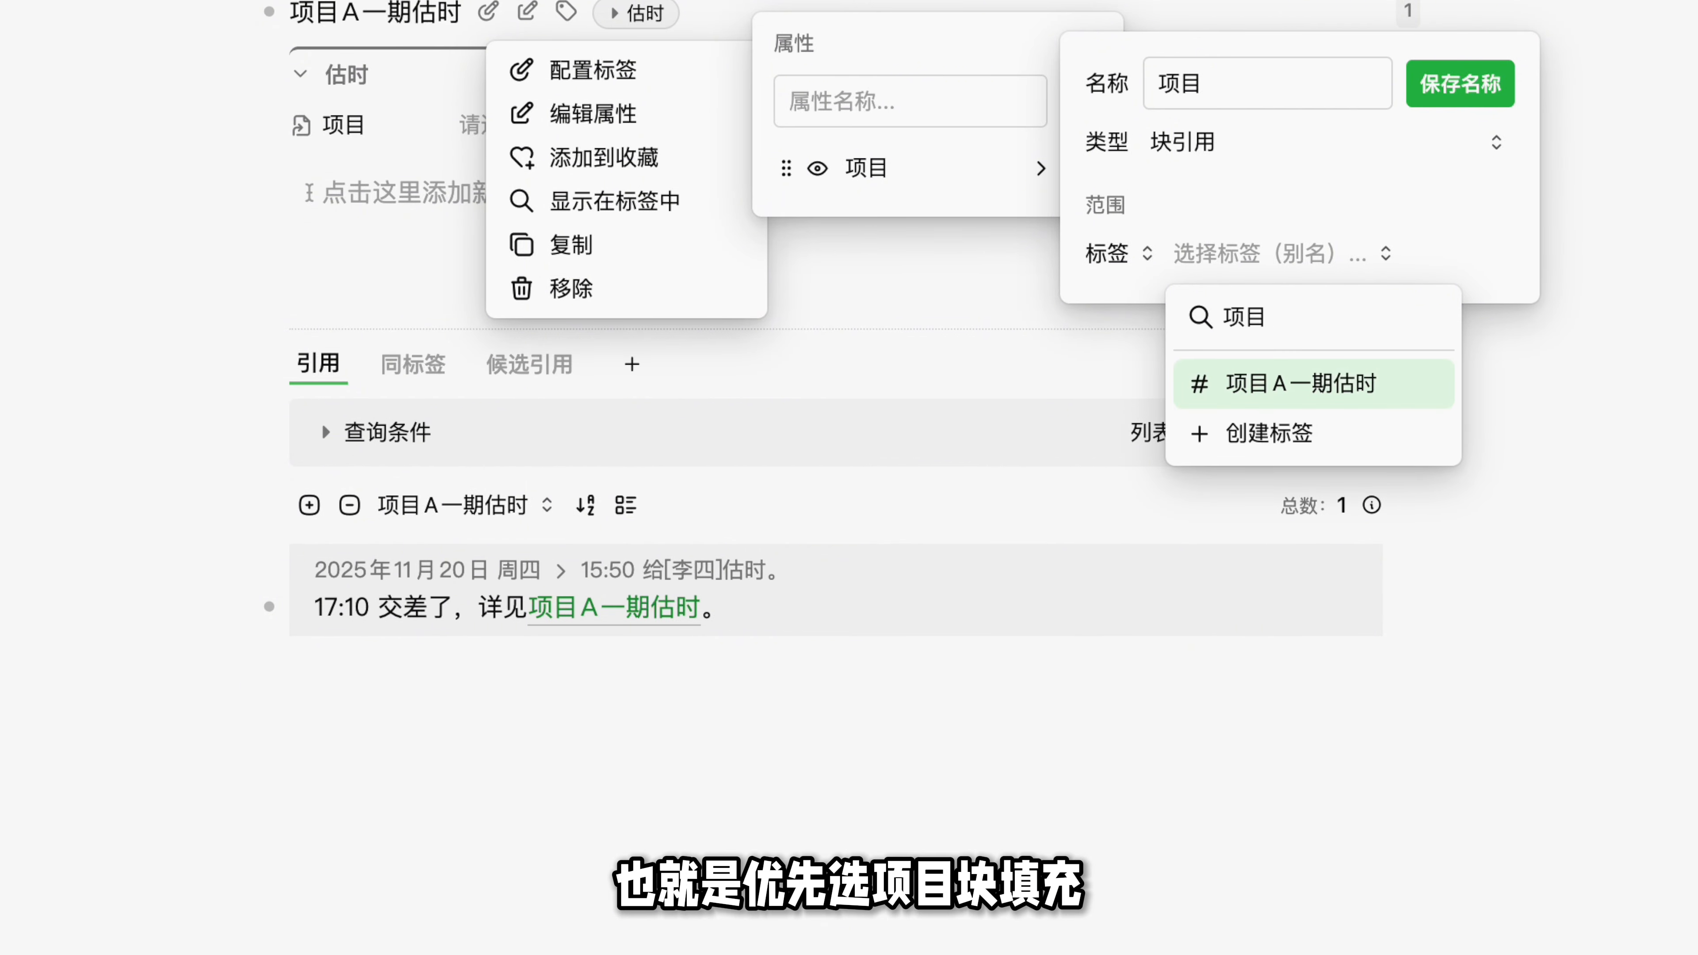
click(1268, 433)
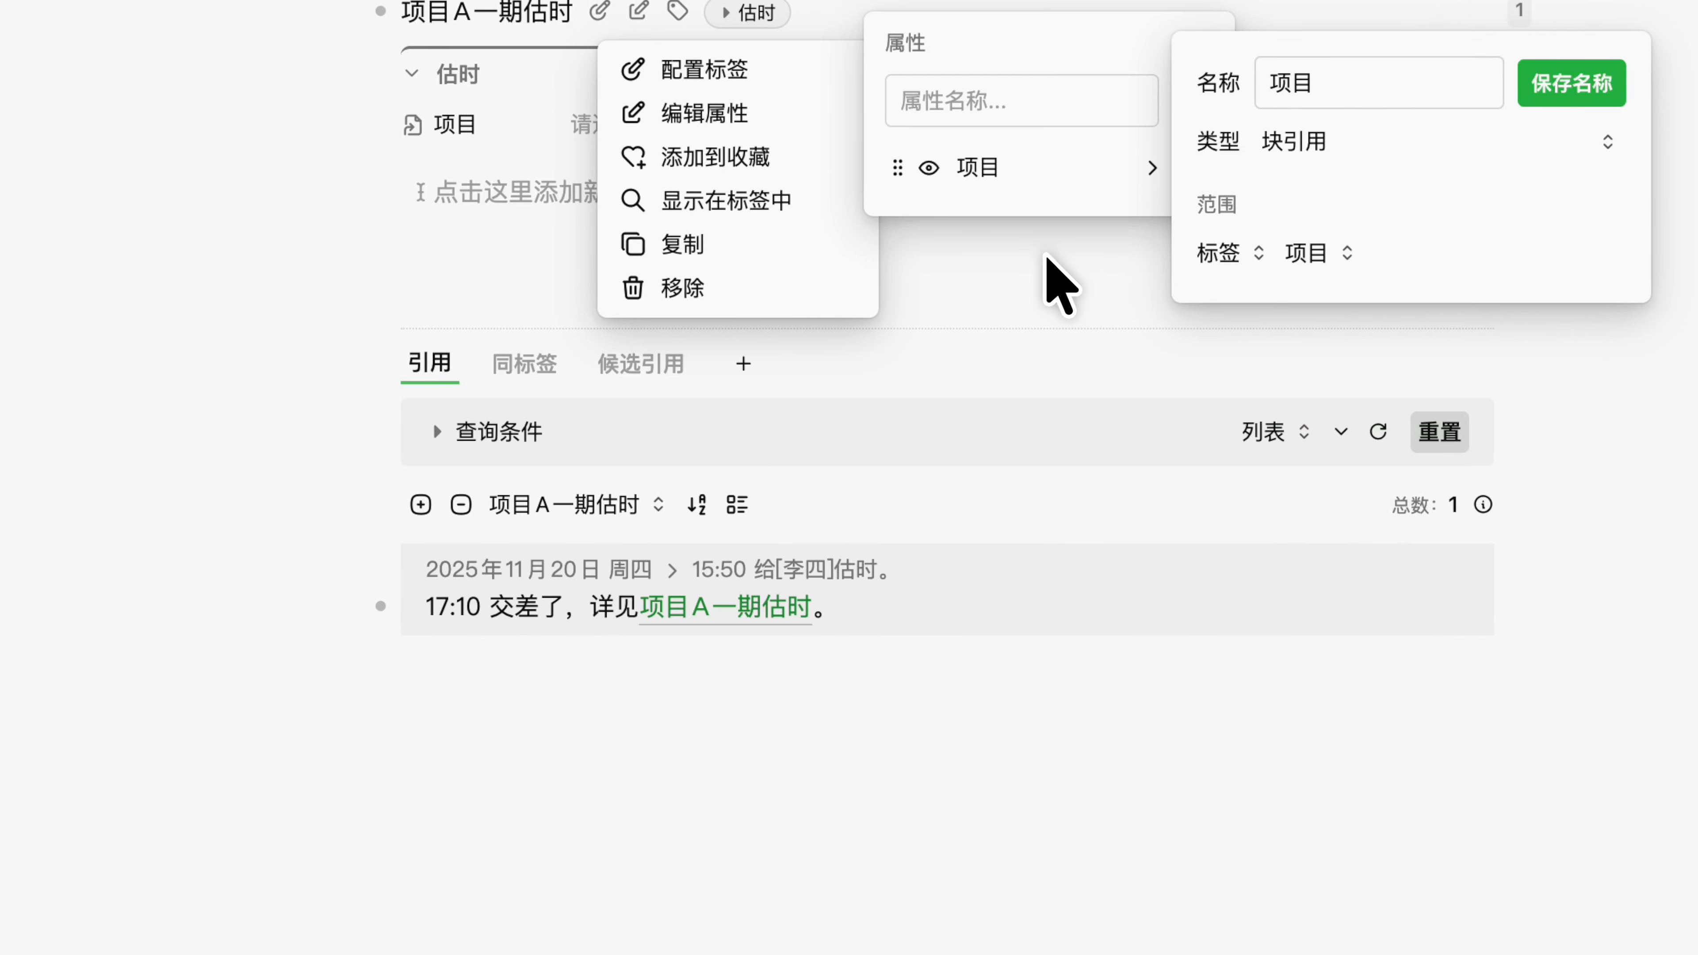
click(1050, 259)
click(1050, 259)
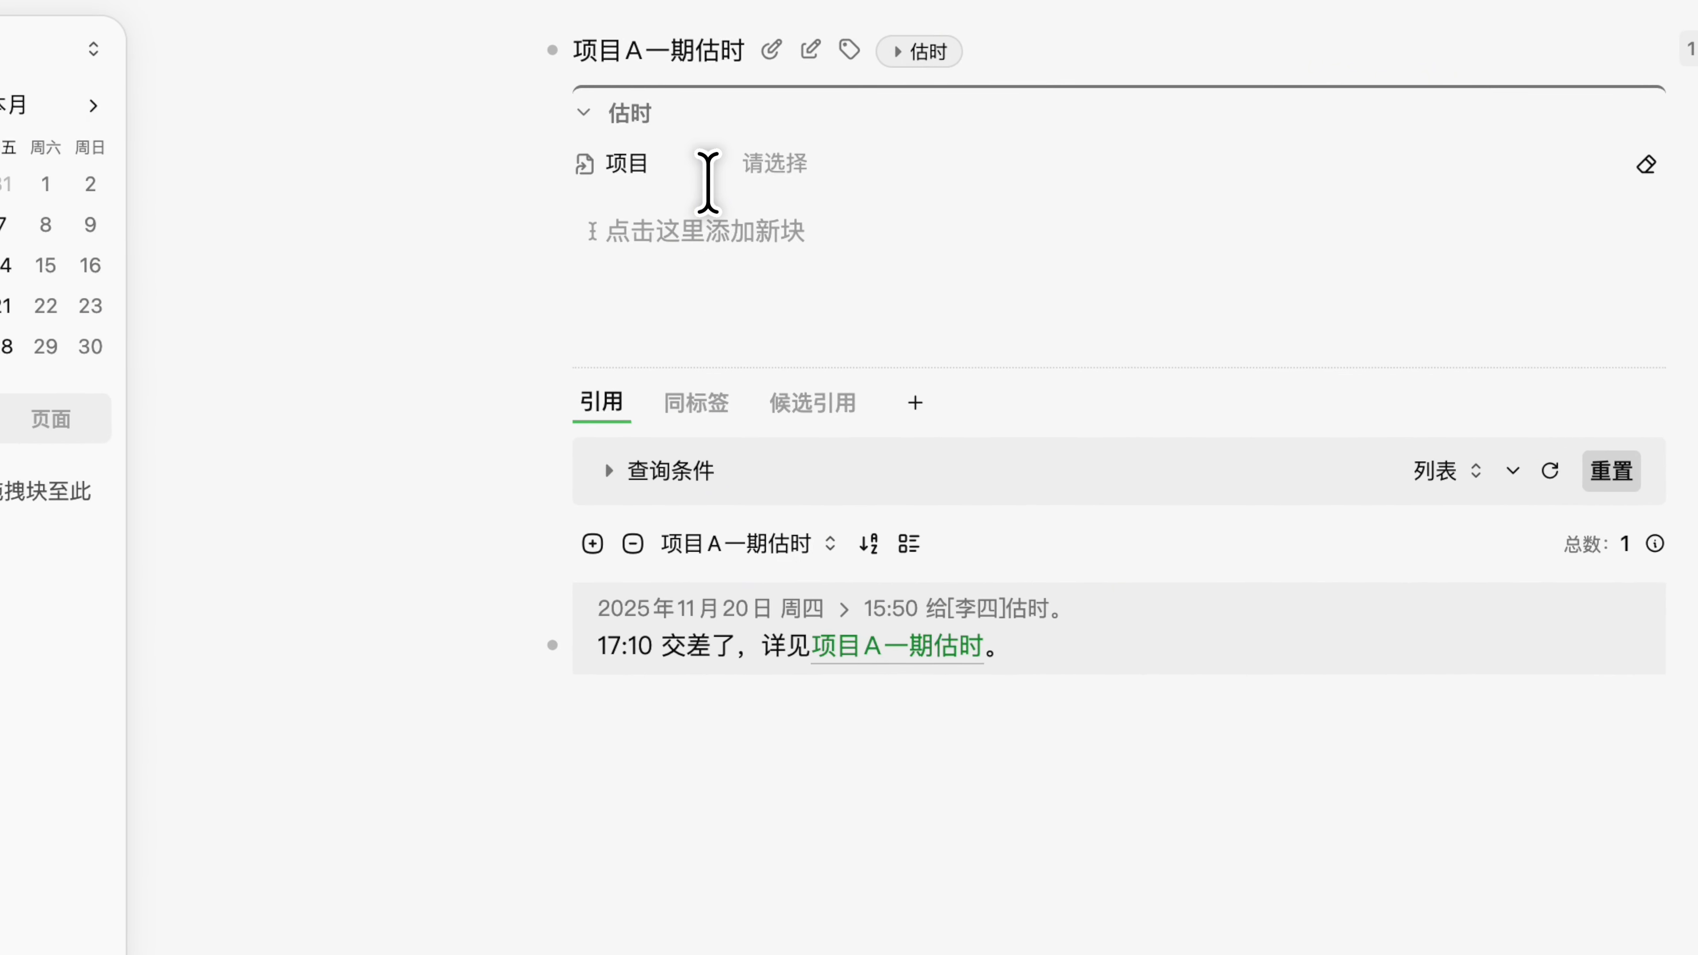
Step: Fill the page's 项目 property with a newly created block named 项目A and preview that block
click(762, 175)
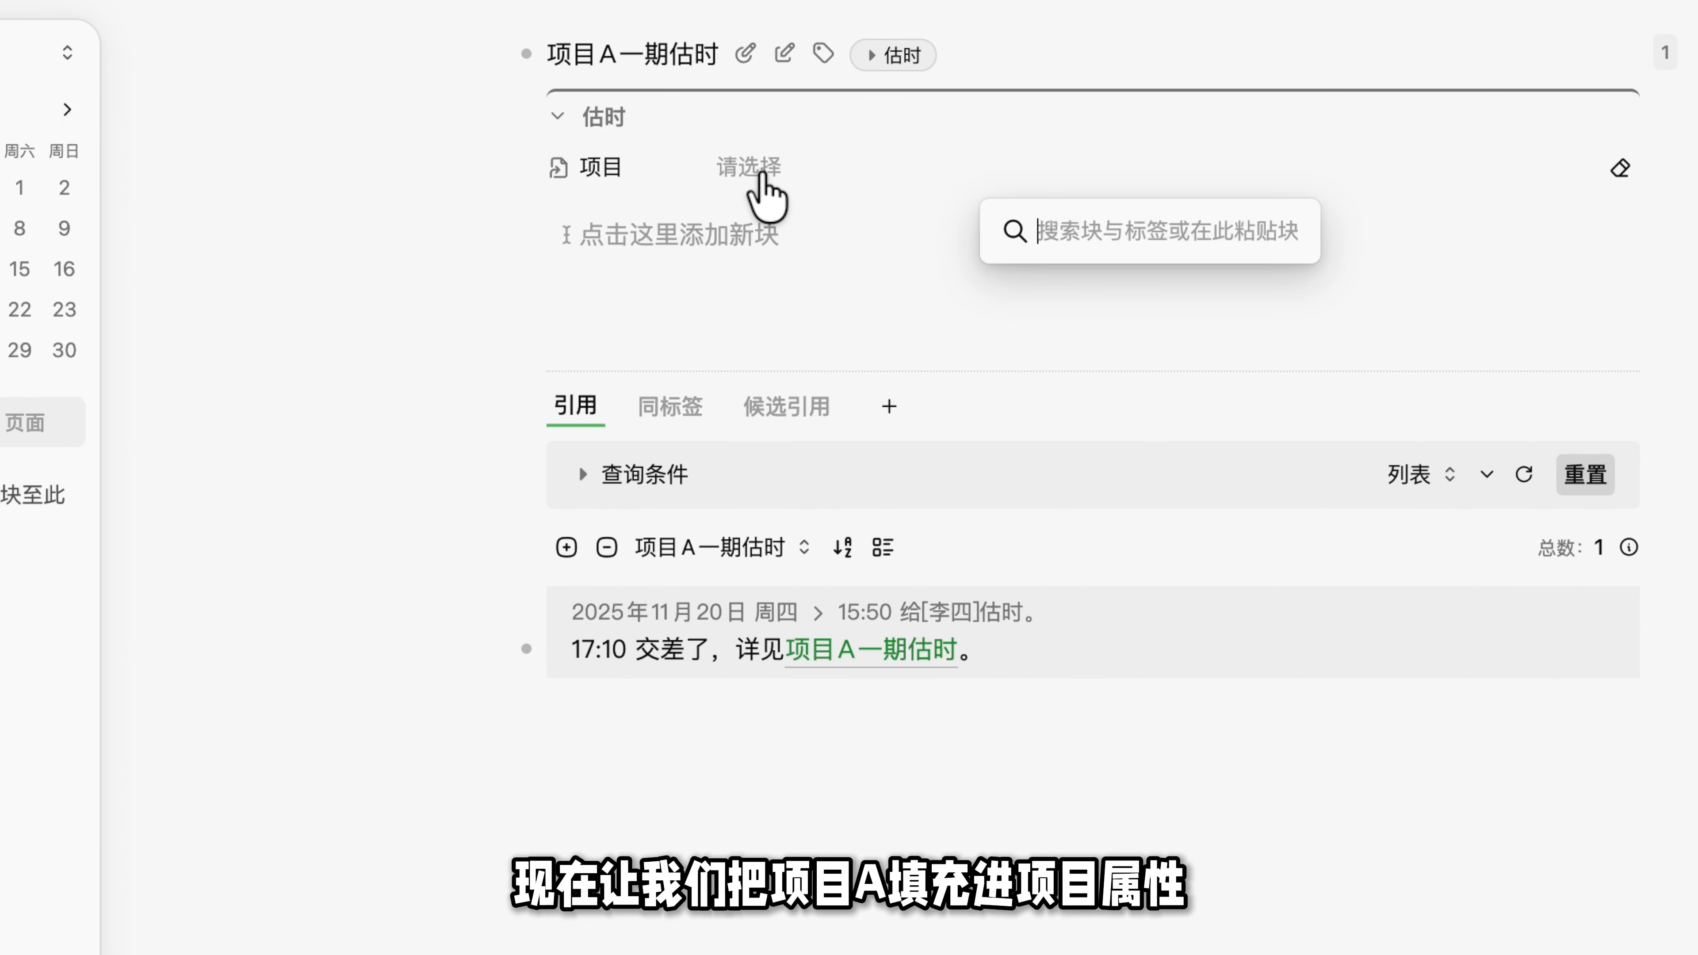
text(项目A)
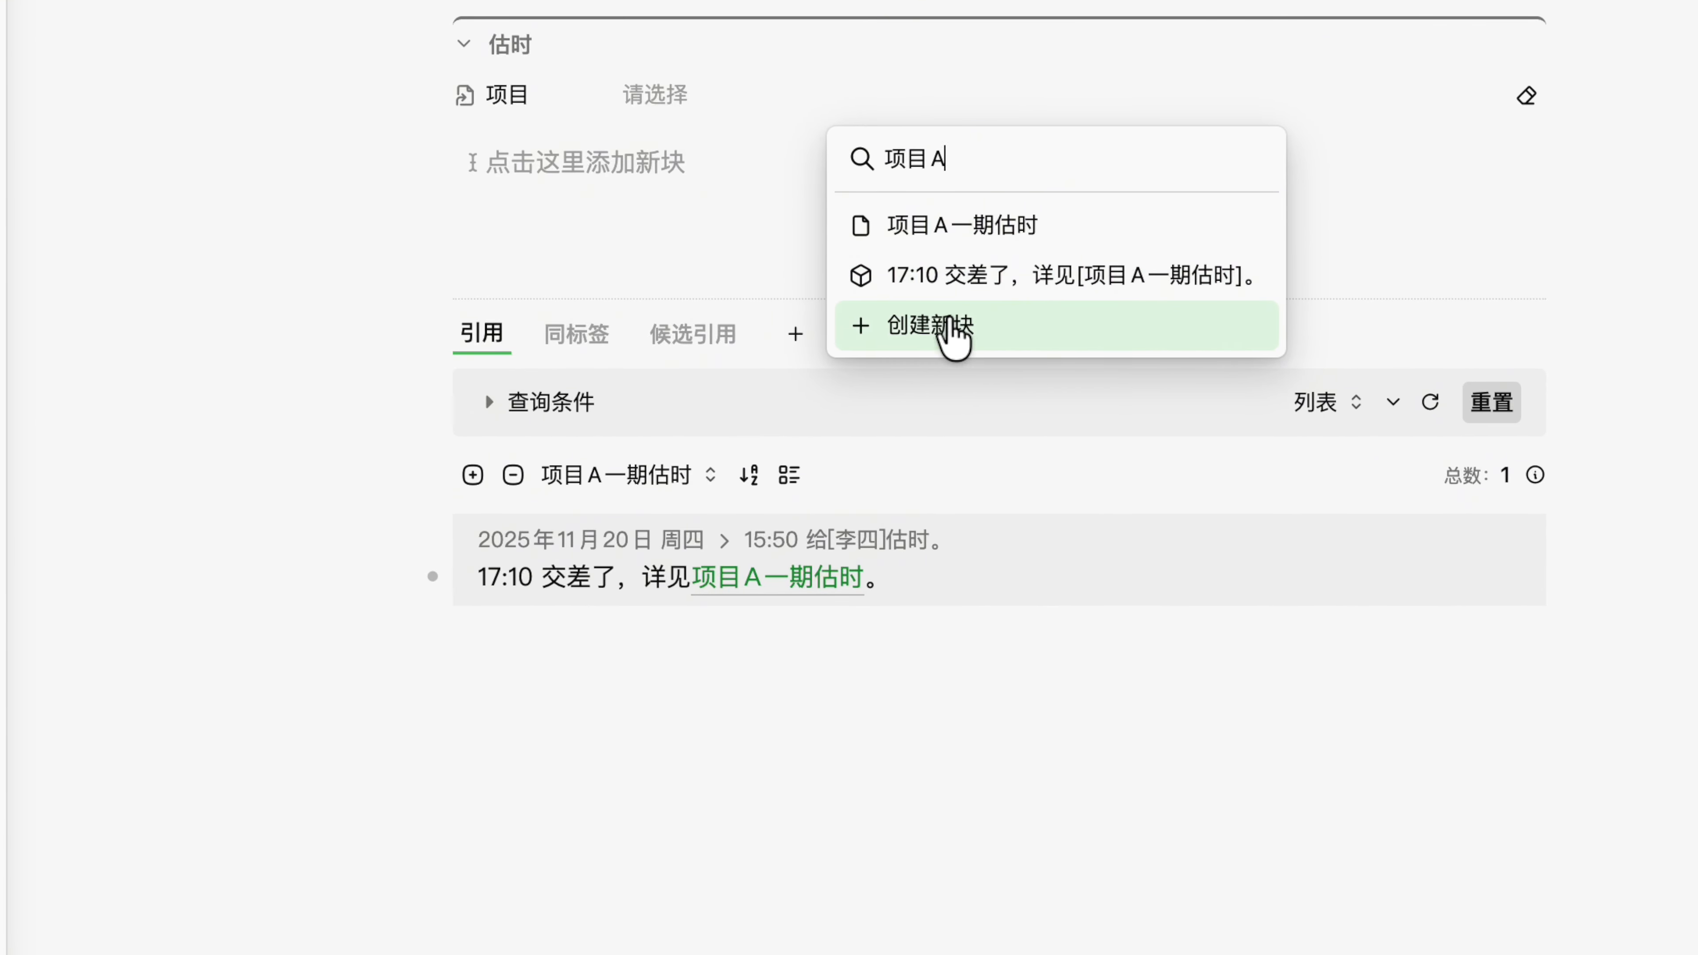
click(953, 334)
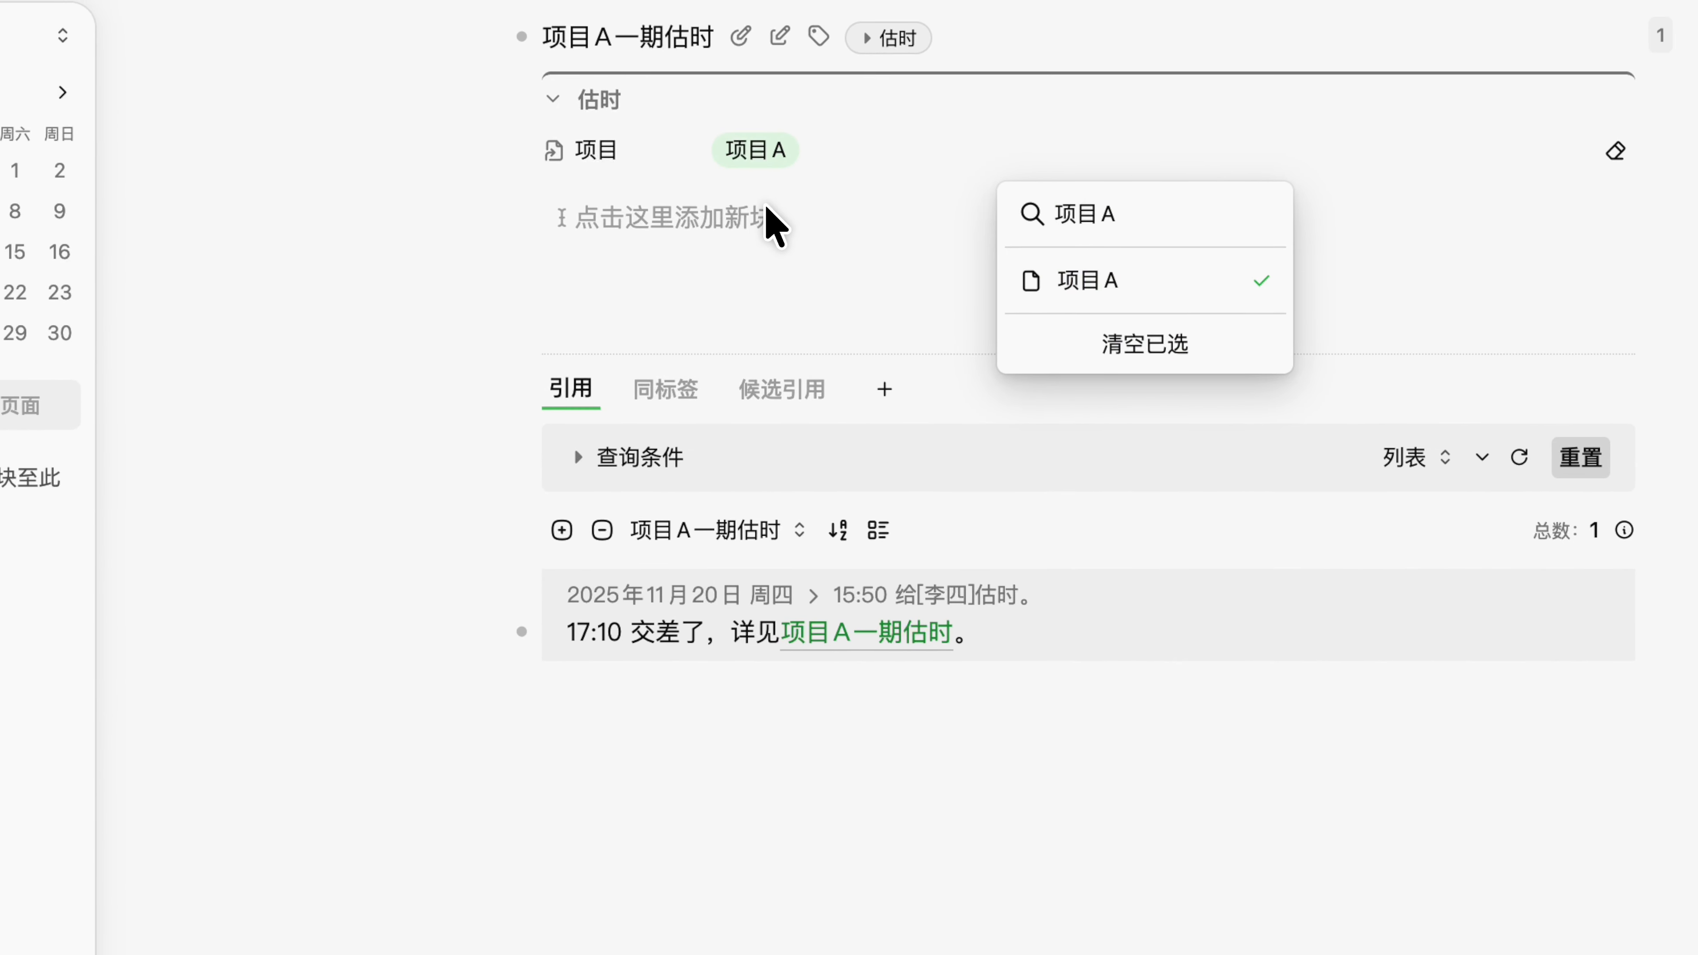
click(767, 207)
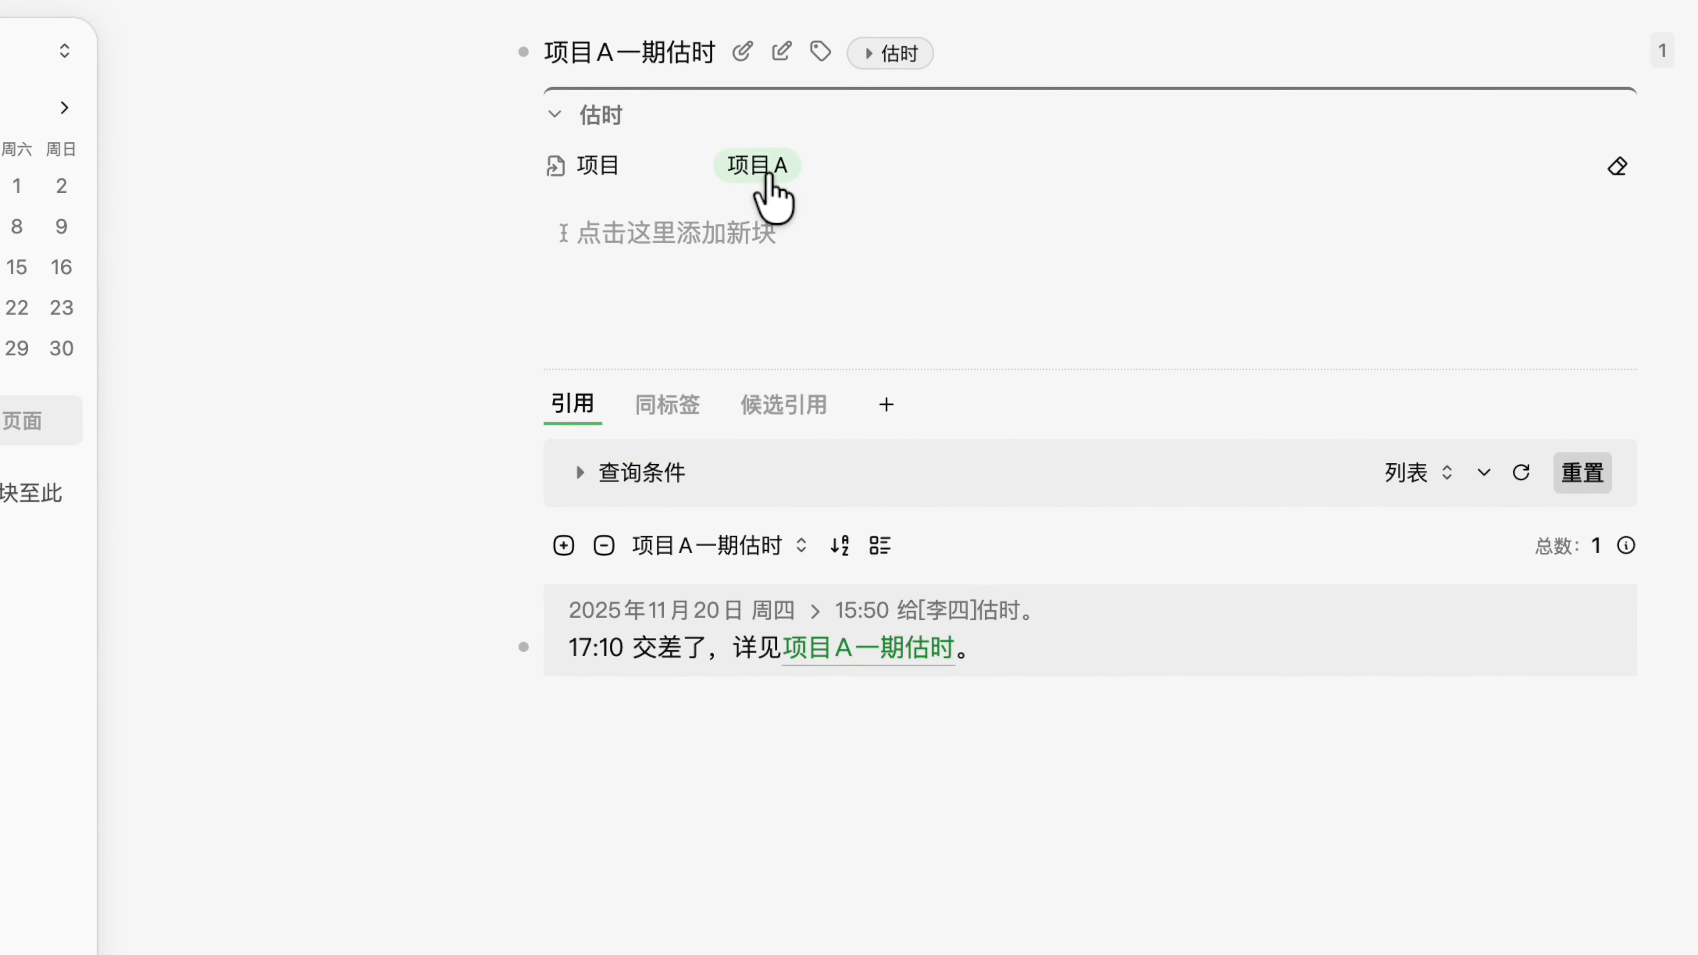
mouse_move(768, 177)
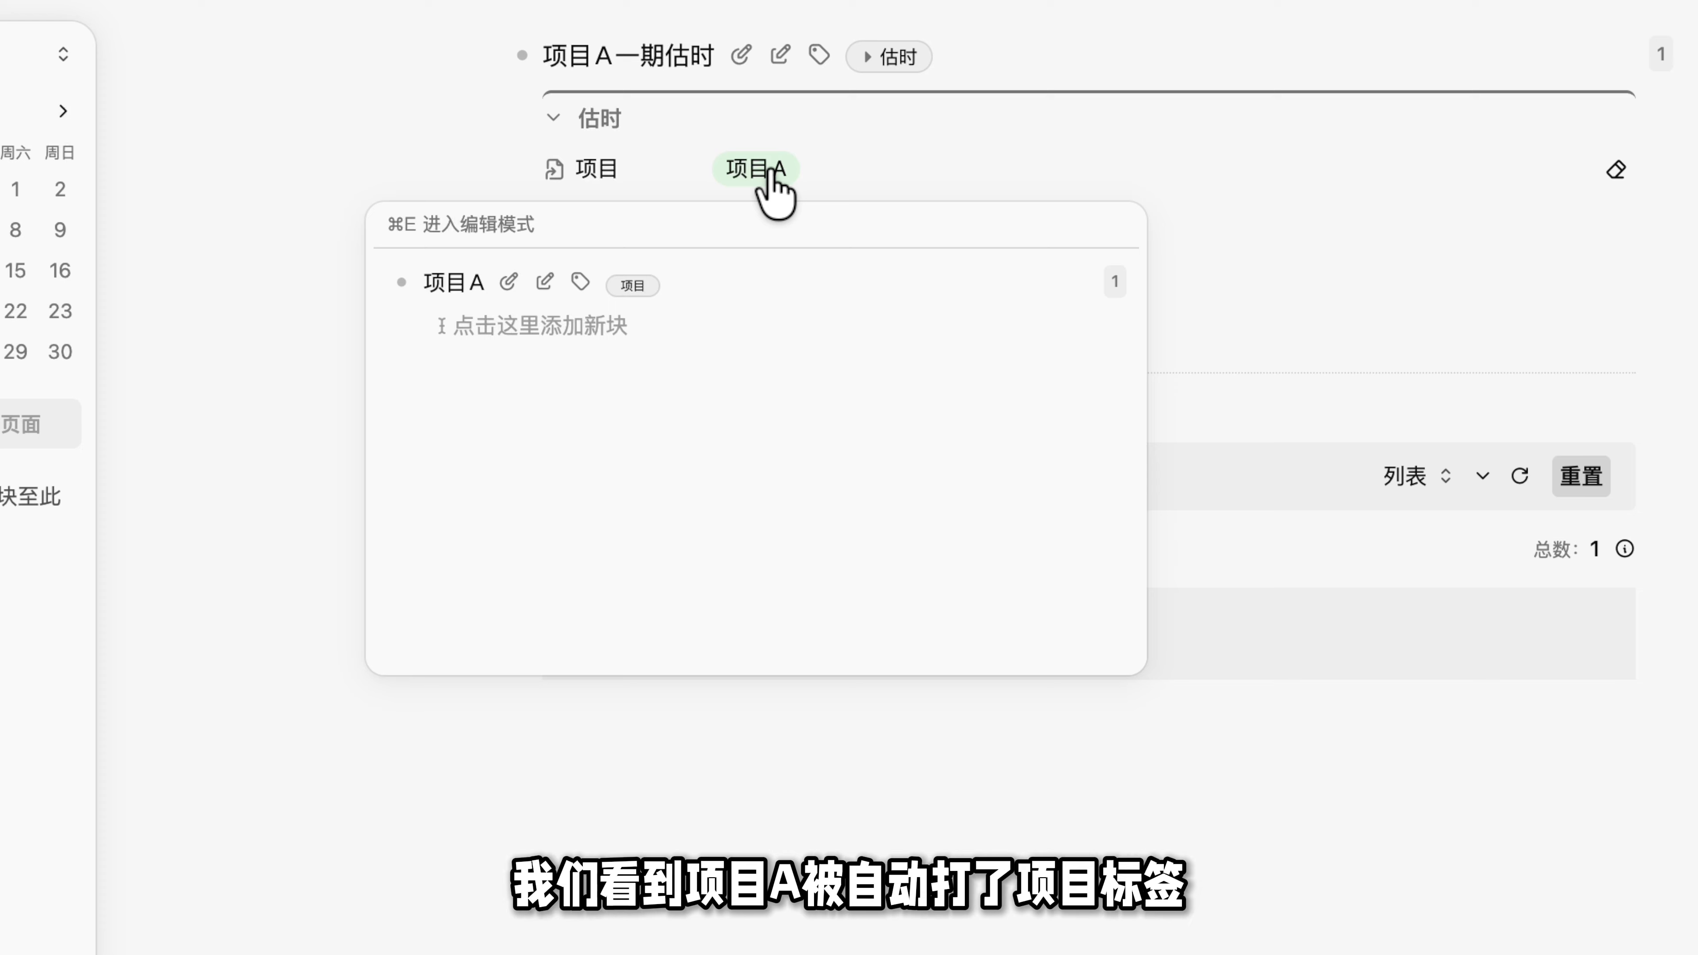
Step: Leave the 项目A preview, return to the 20 November 2025 journal, and look through the lists of tags and pages
key(super+e)
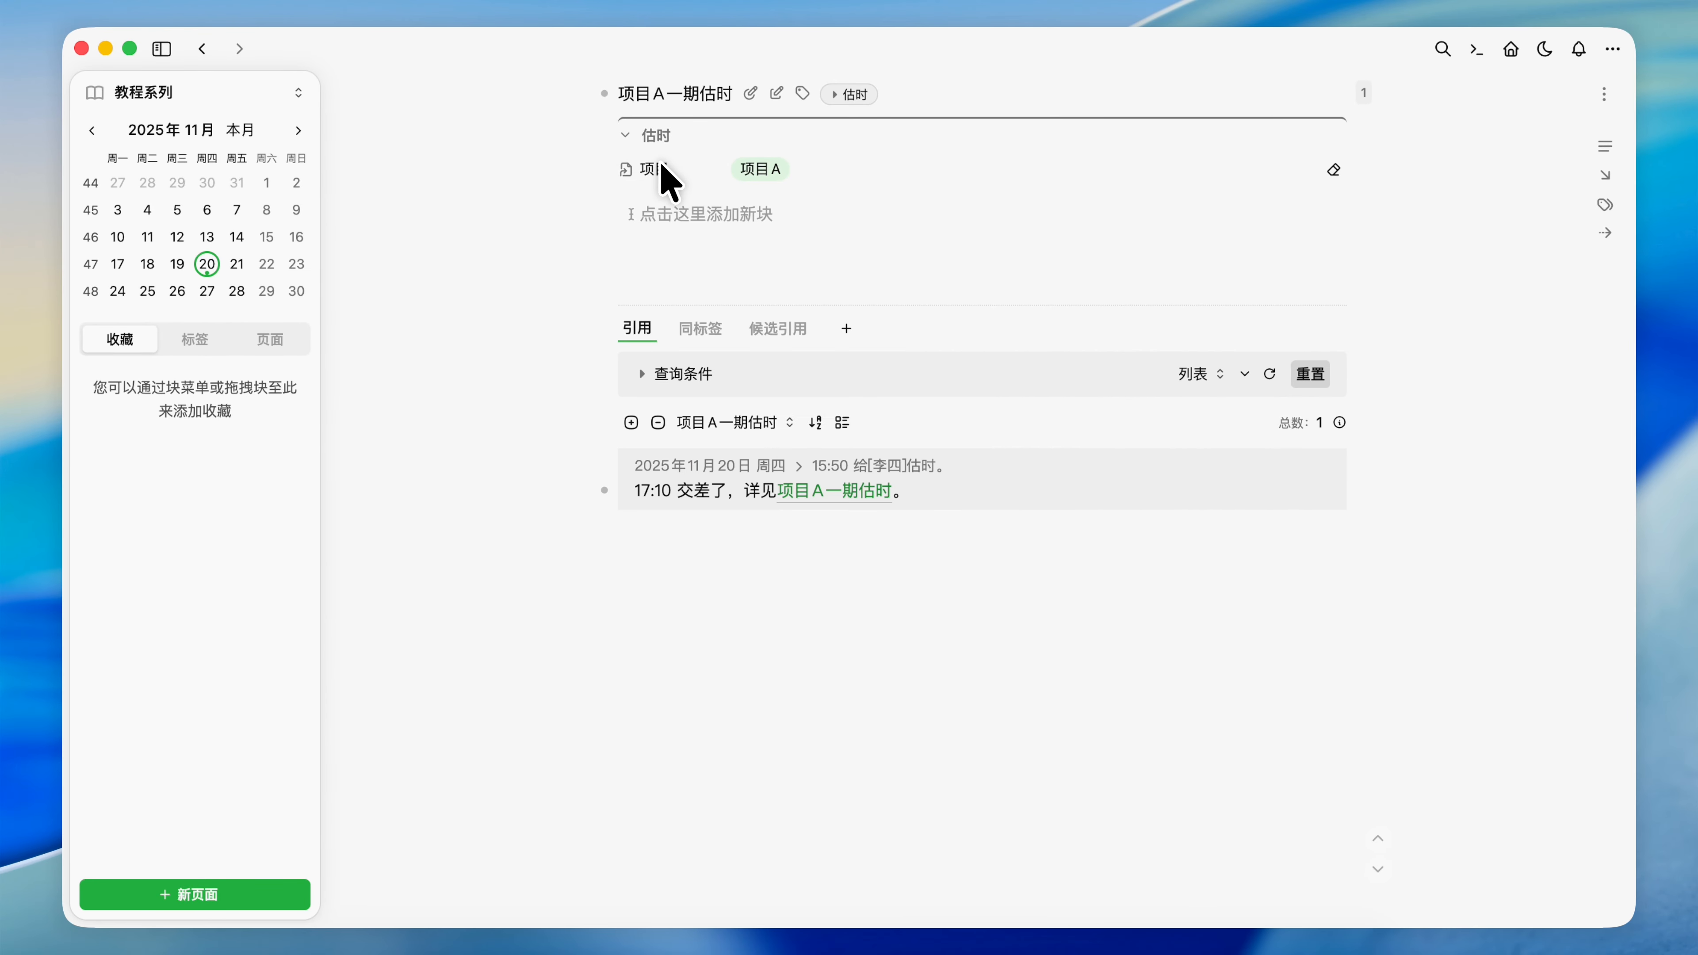
click(204, 50)
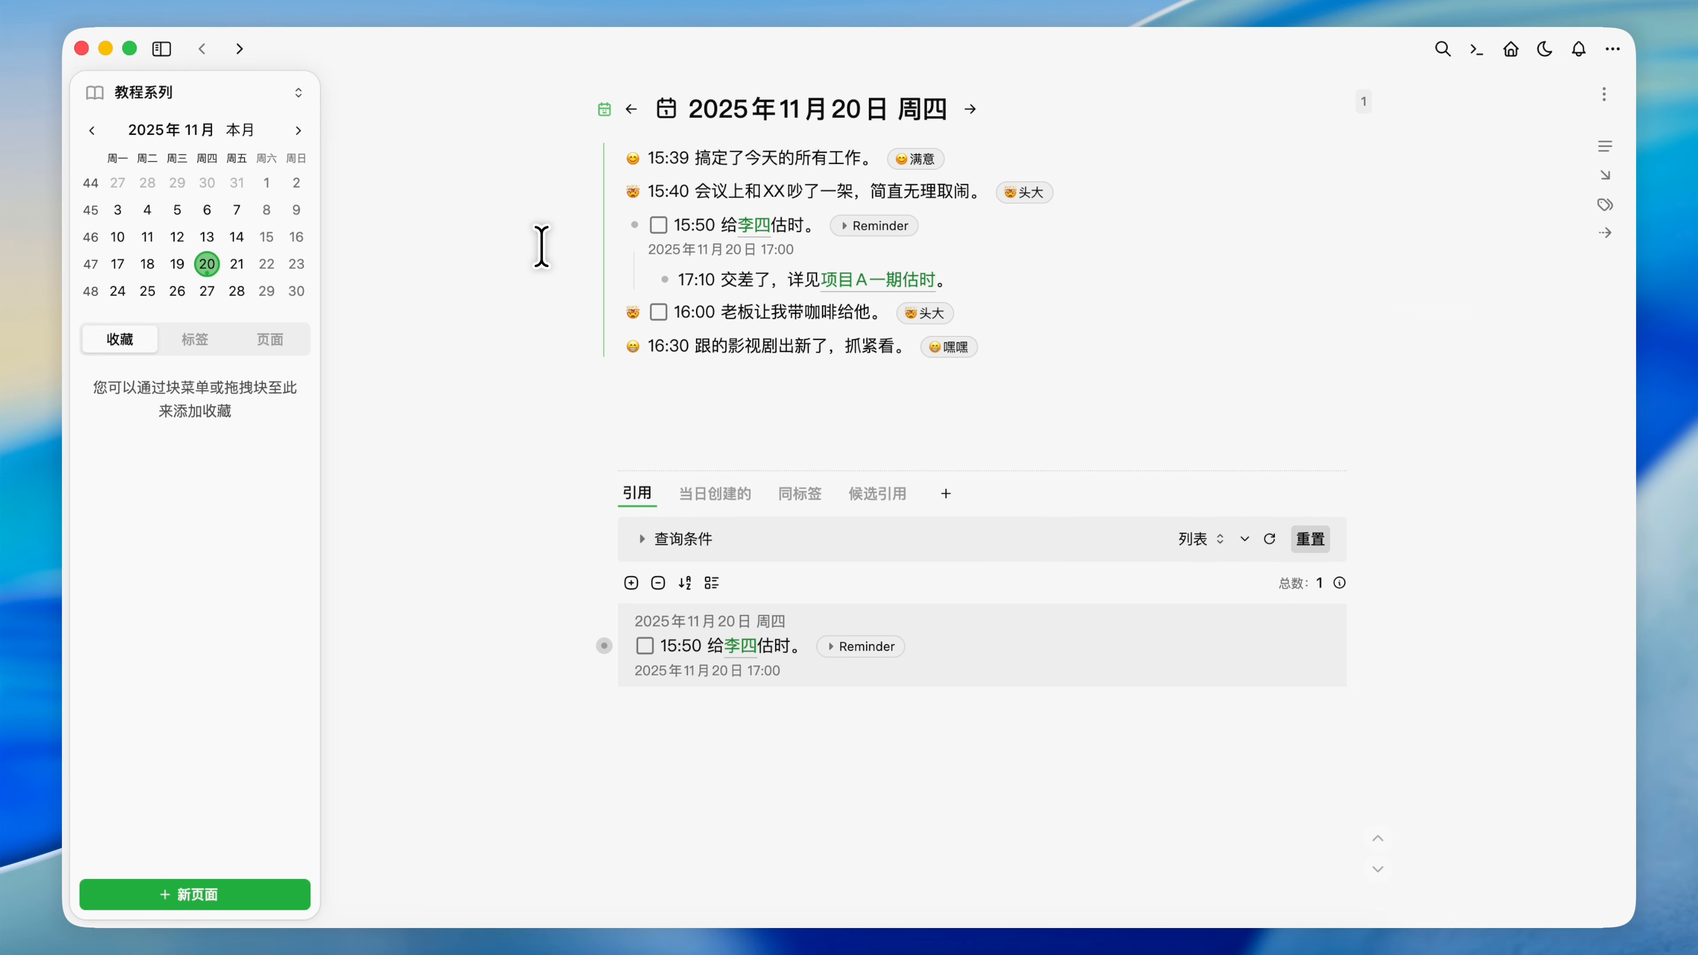
click(195, 339)
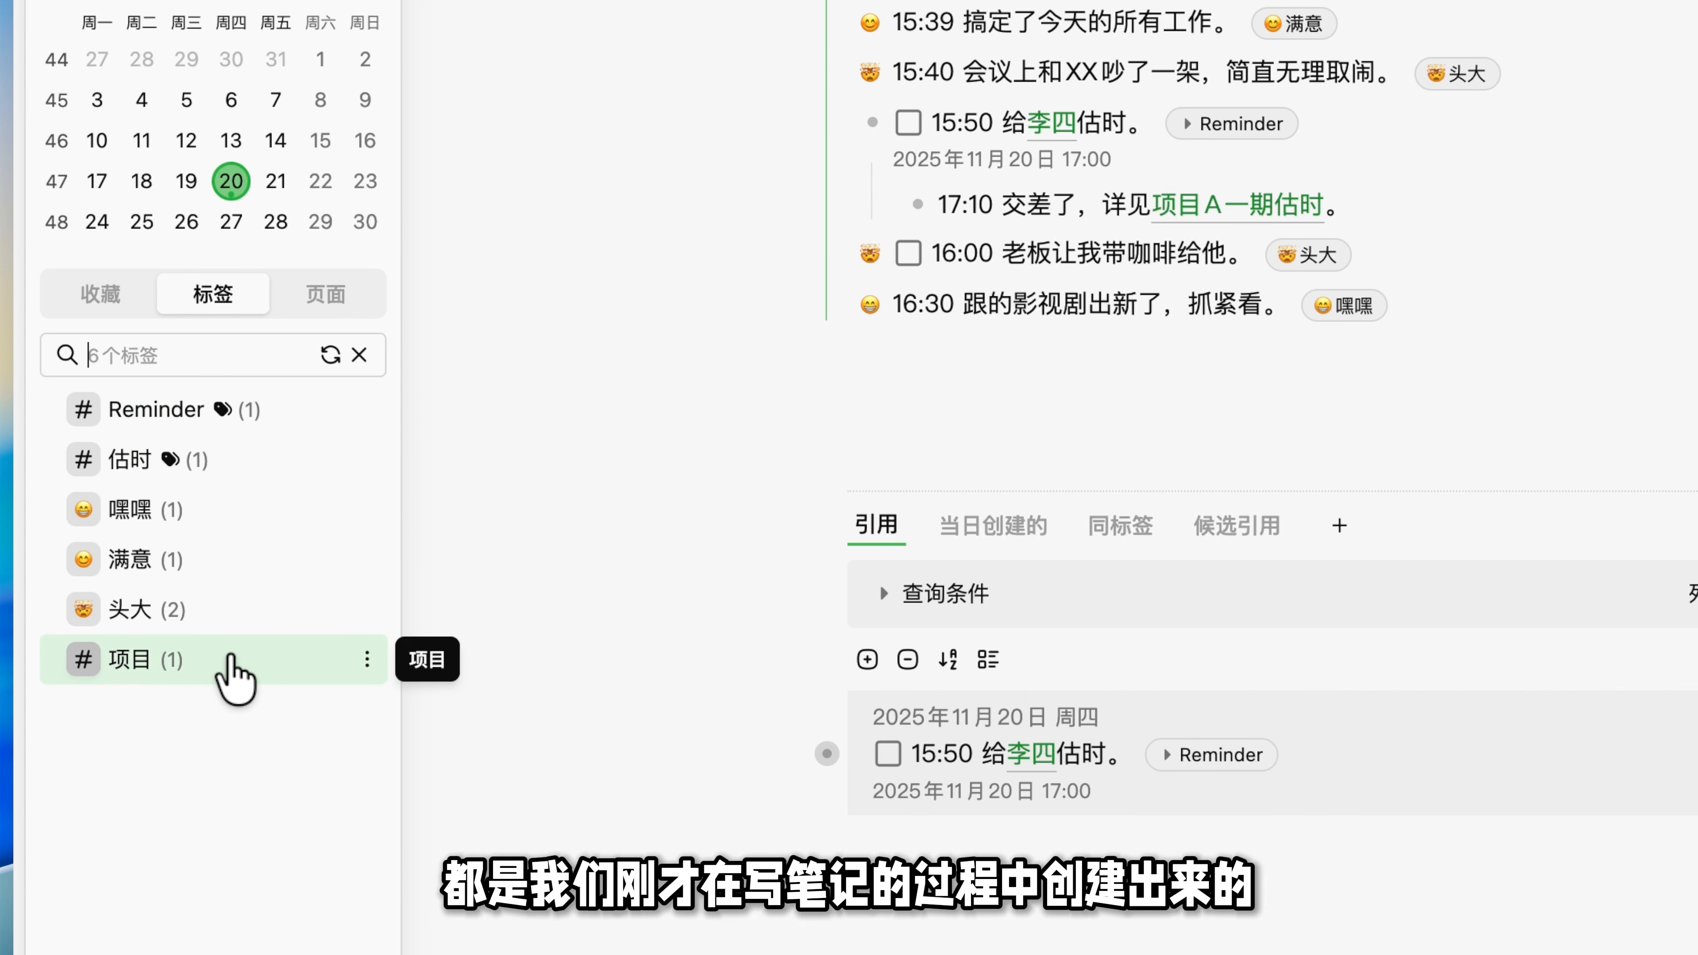
click(335, 304)
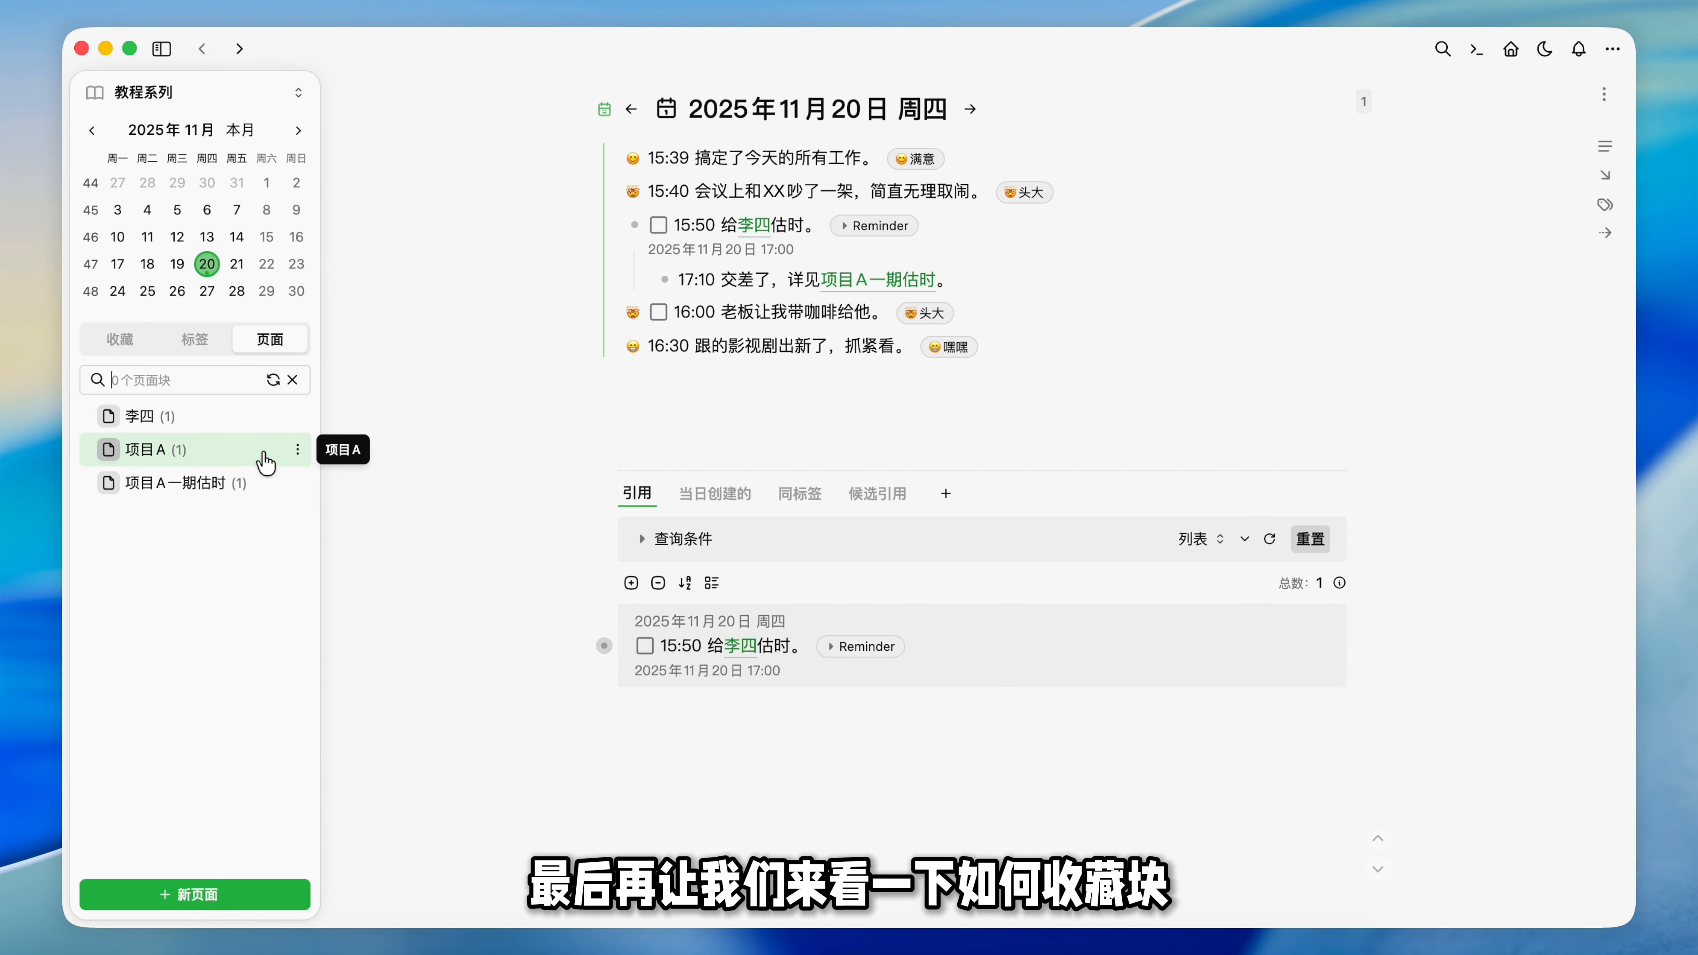
Step: Open the 项目A page and add its block to the favourites (收藏) list
click(266, 461)
click(131, 342)
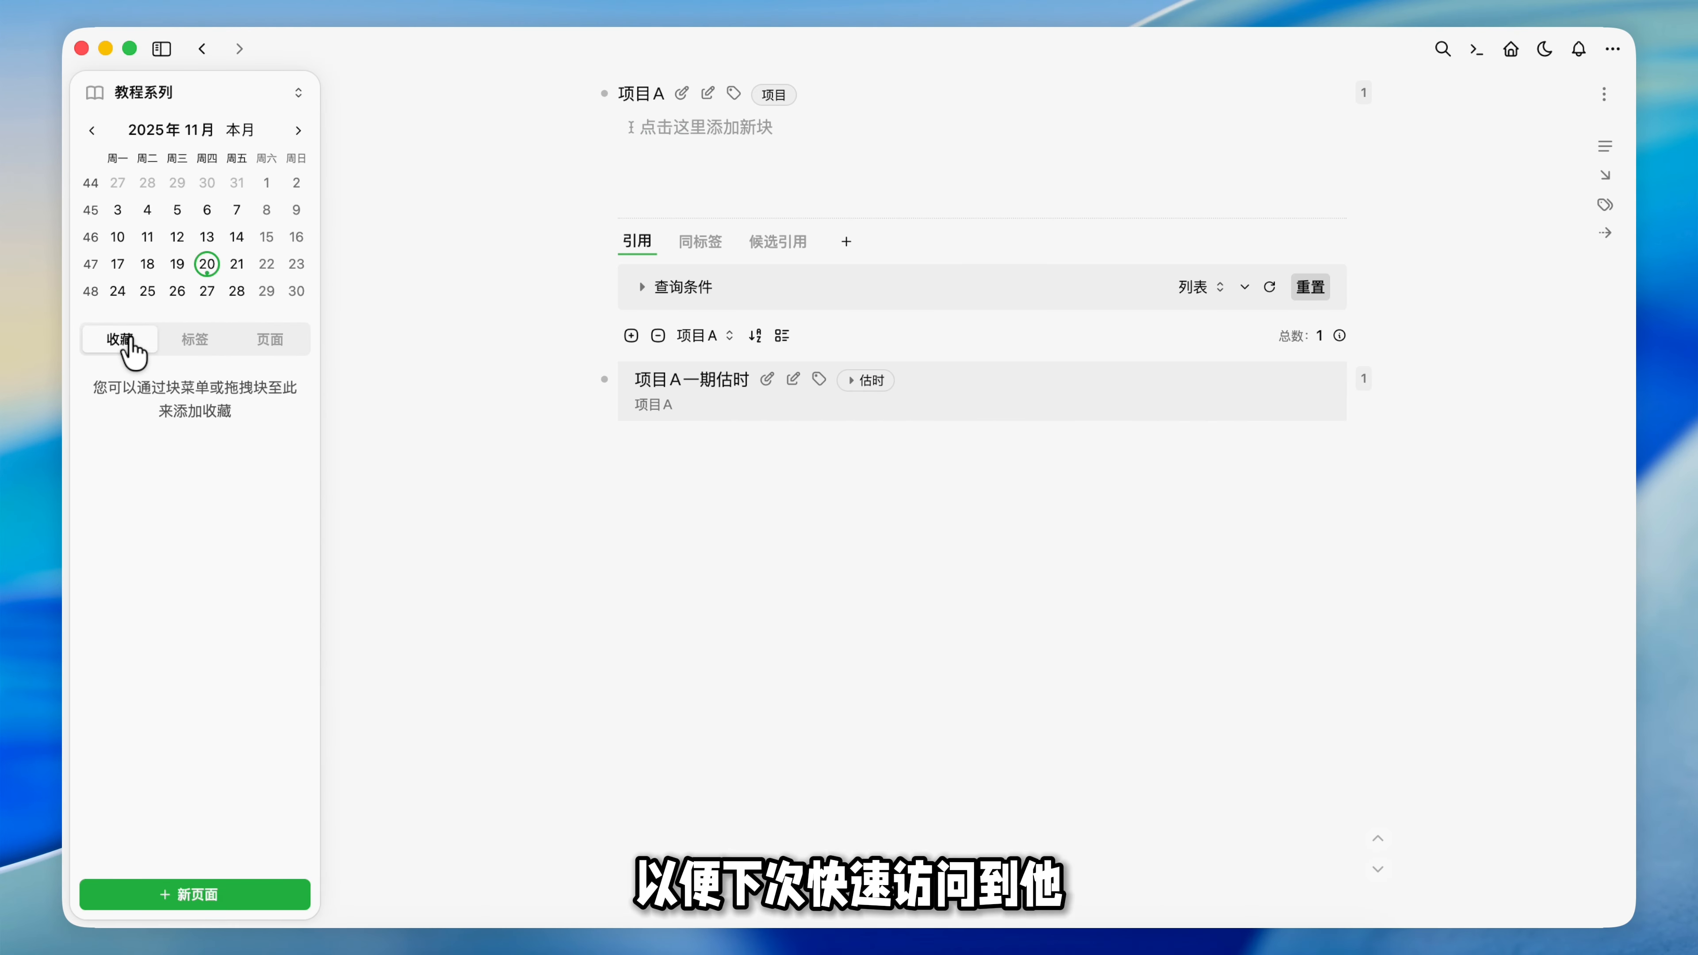
click(605, 94)
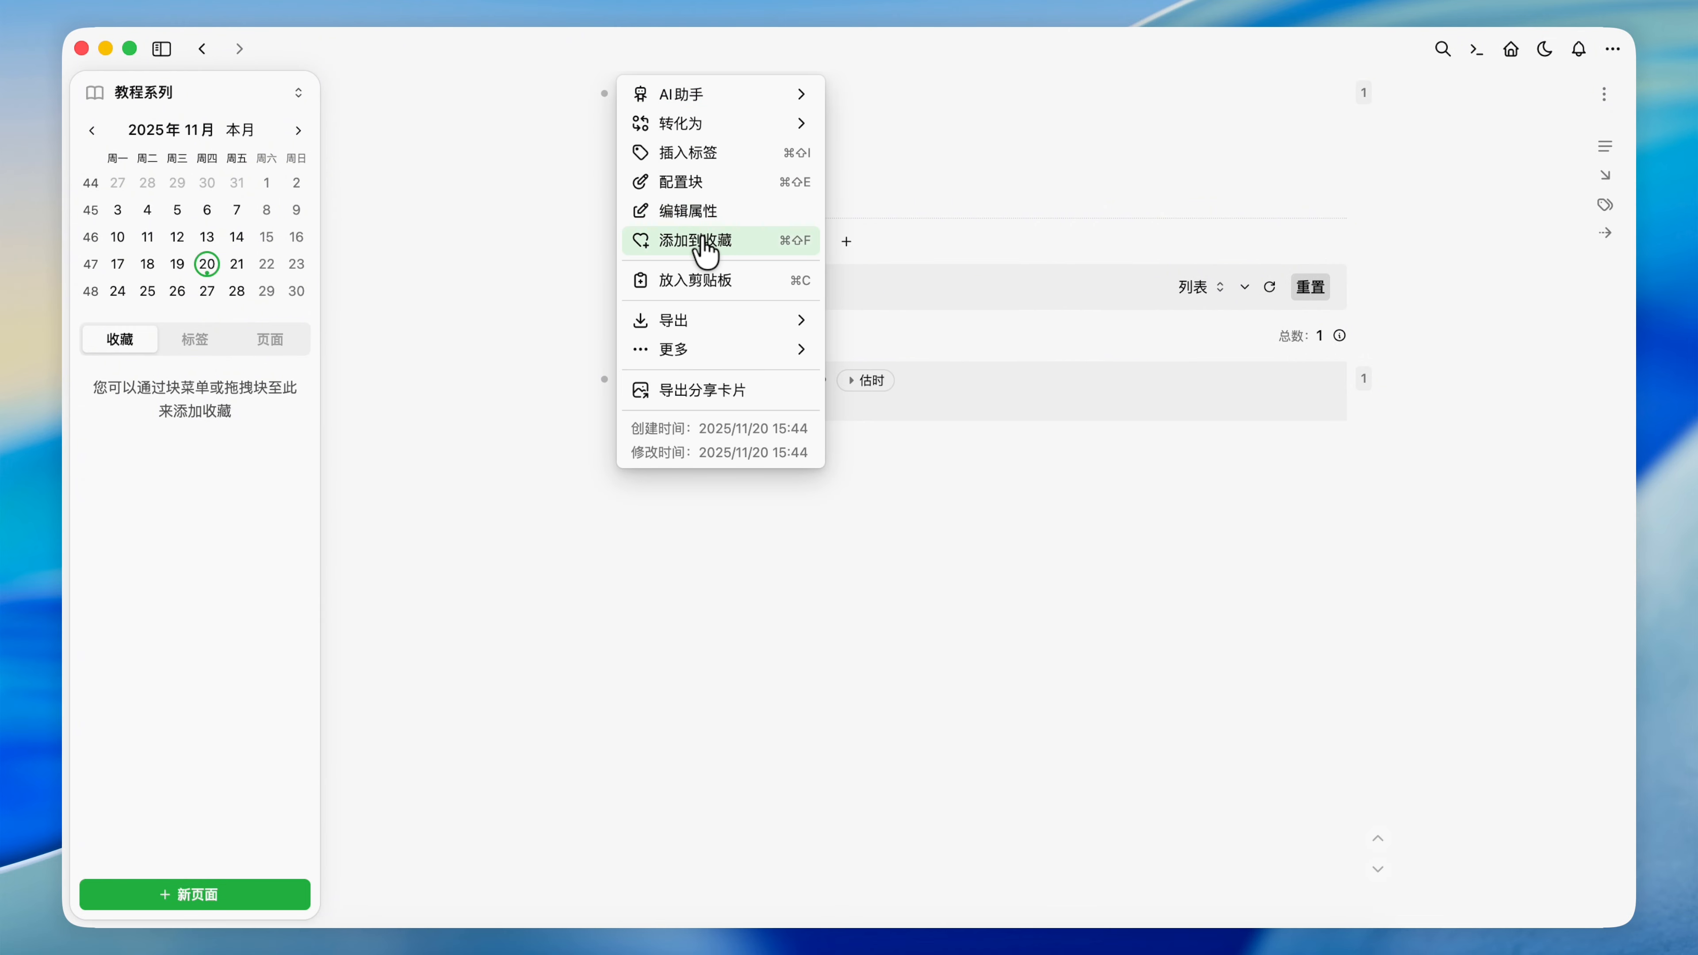
click(585, 153)
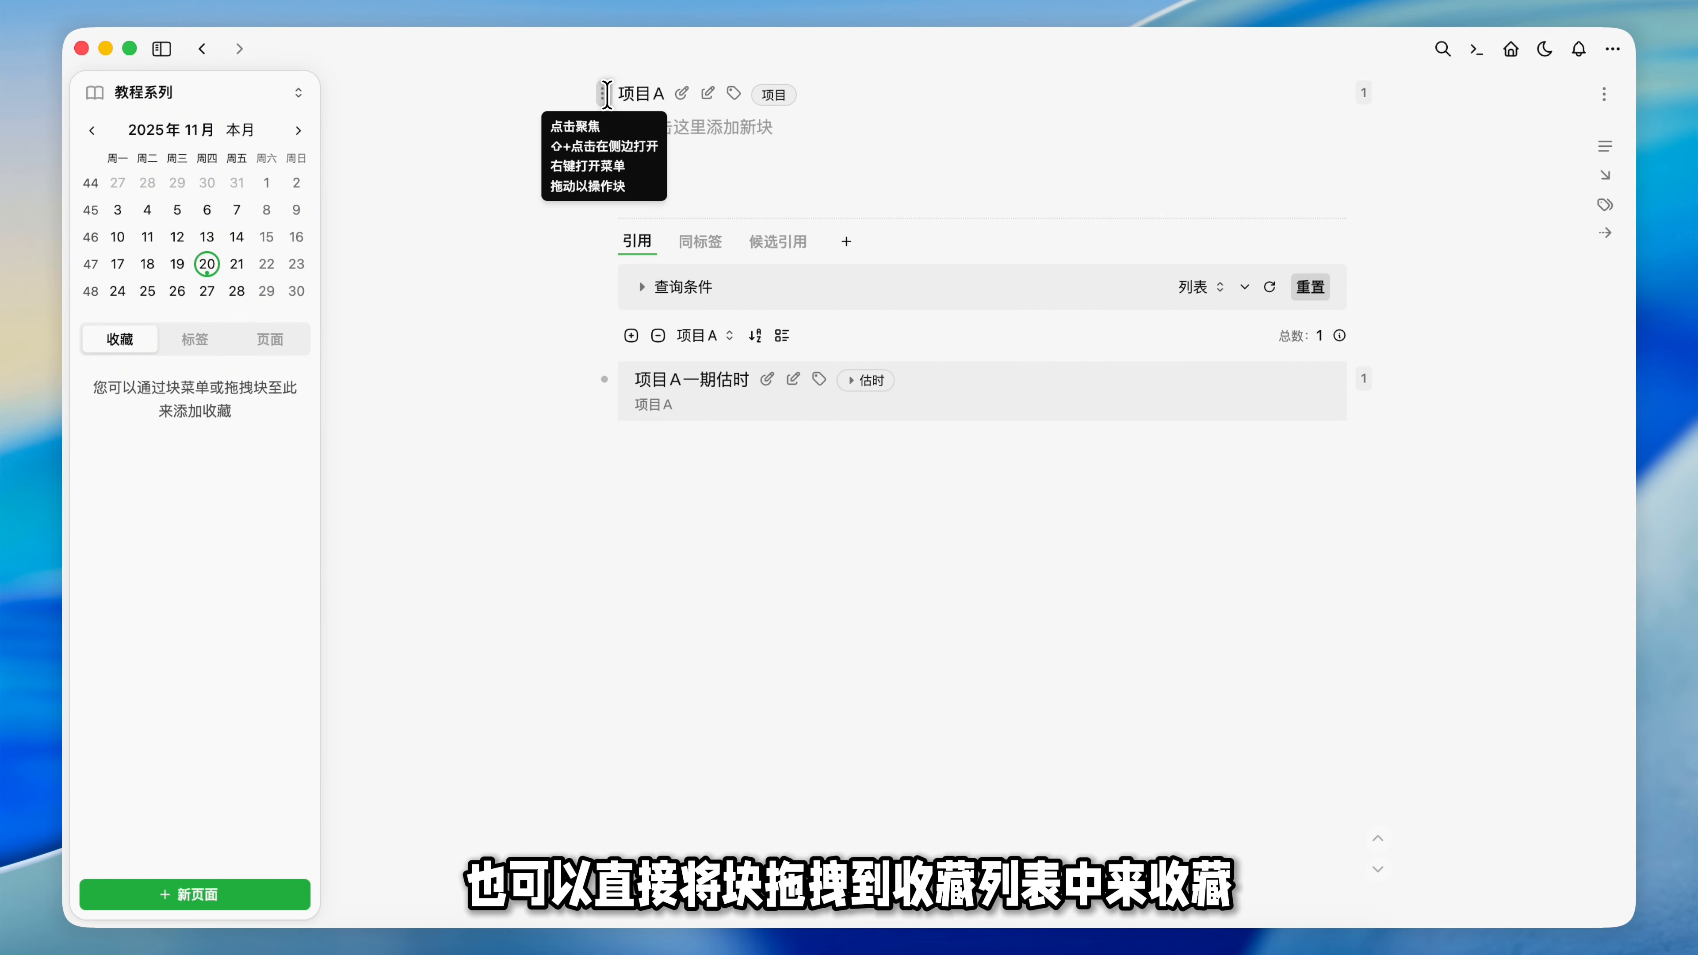
drag(604, 94, 250, 454)
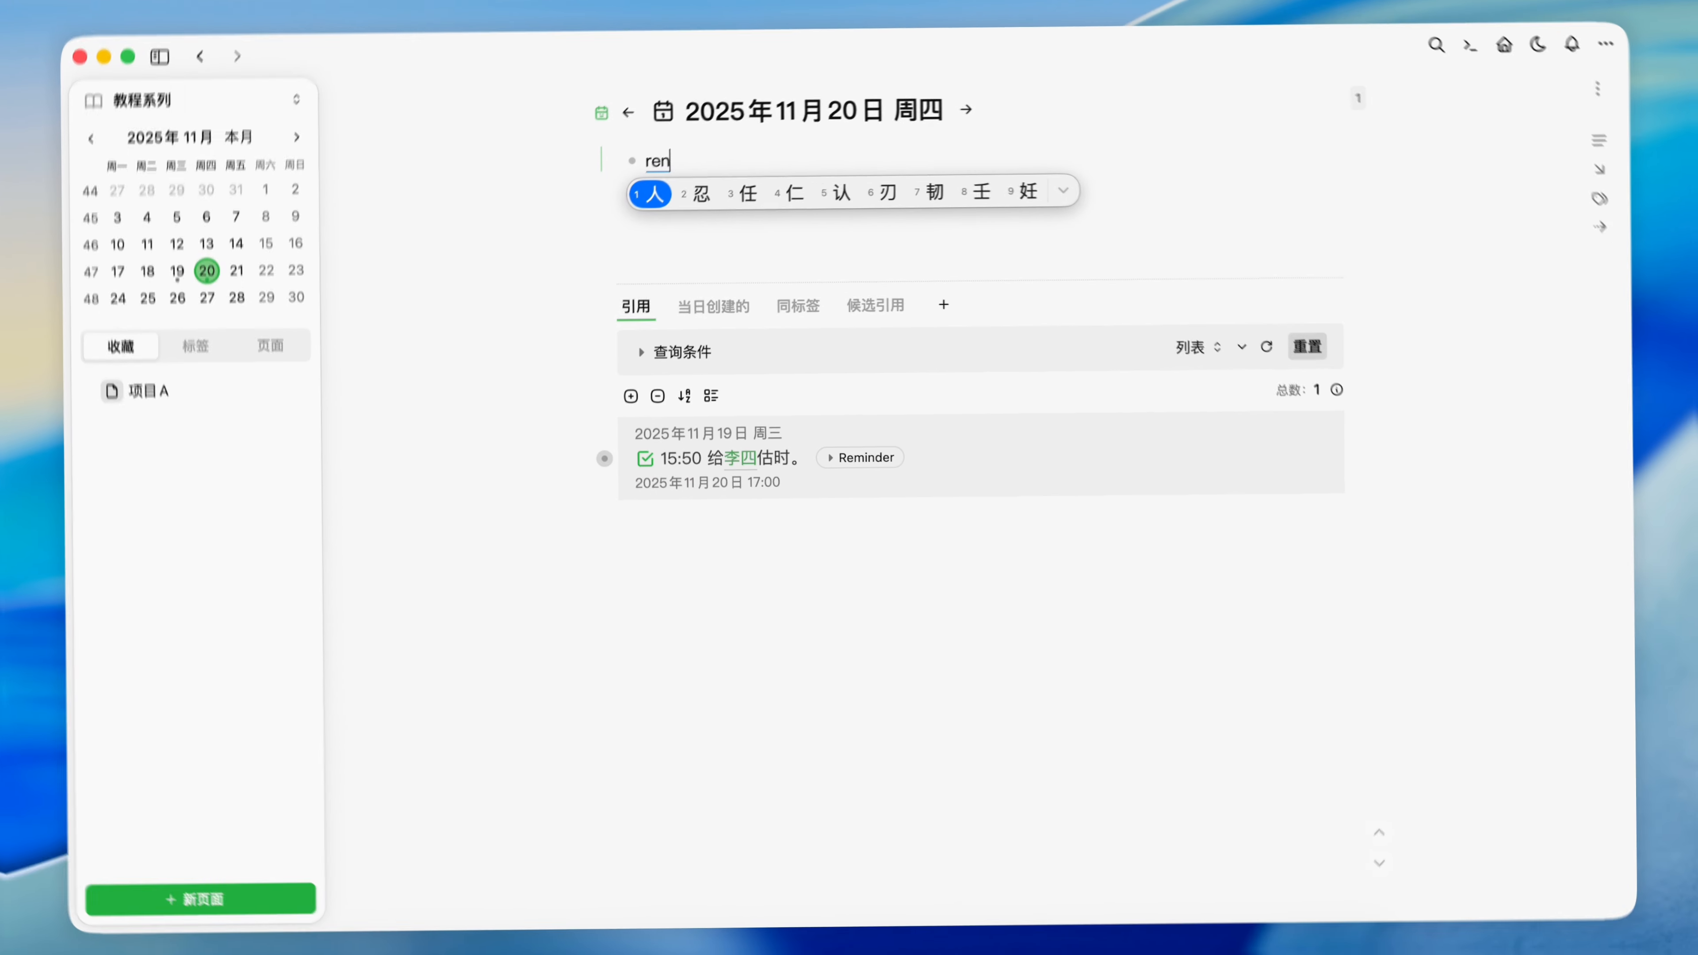
Step: In the empty 20 November 2025 journal, create a 任务 block with two nested to-do items, 搞定工作A and 搞定工作B
text(任务)
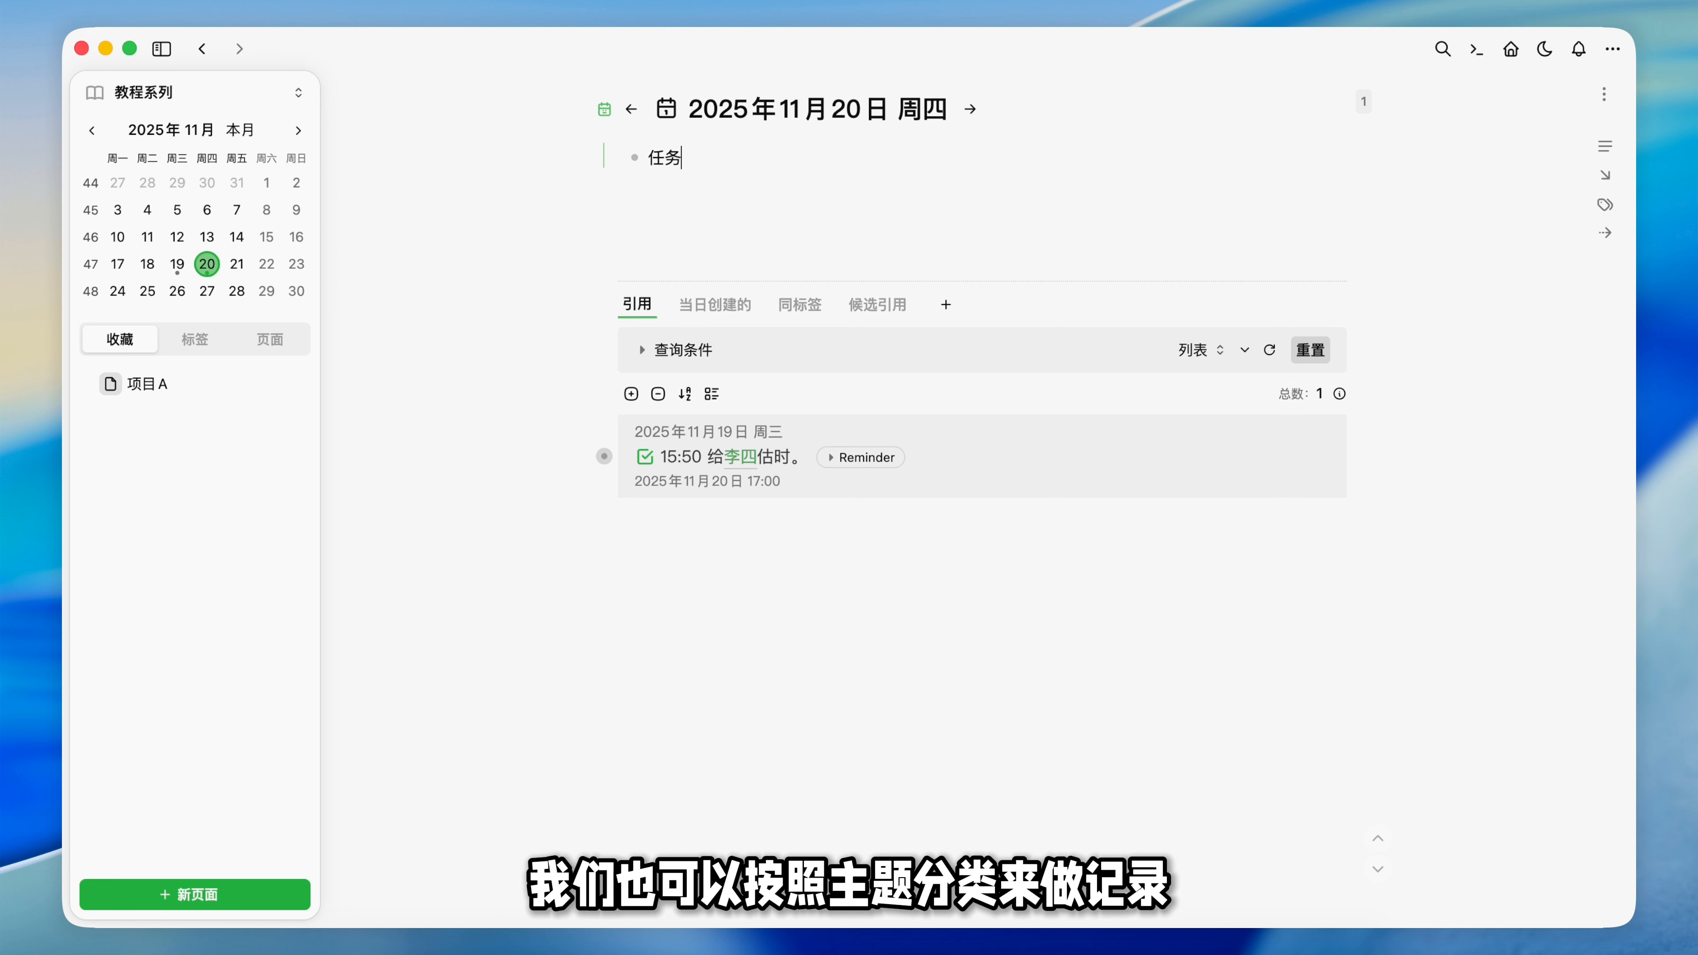
key(Return)
text(搞定)
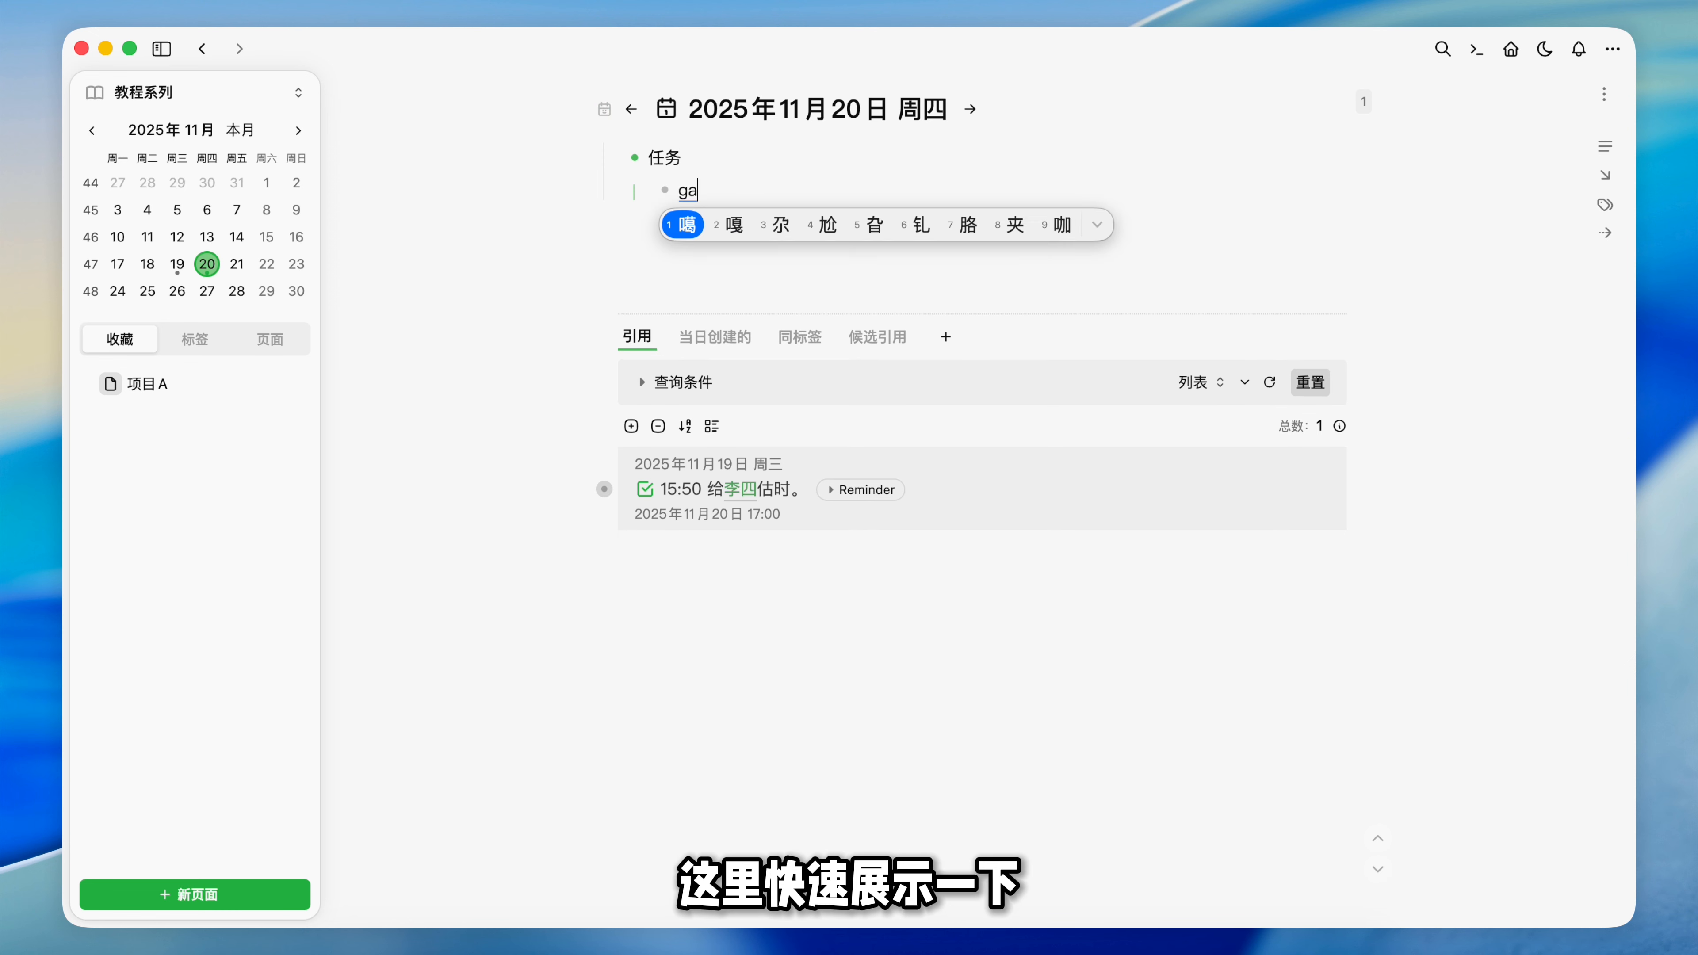
text(gong zuo)
key(space)
text(A)
key(super+Return)
key(Return)
text(搞定工作B)
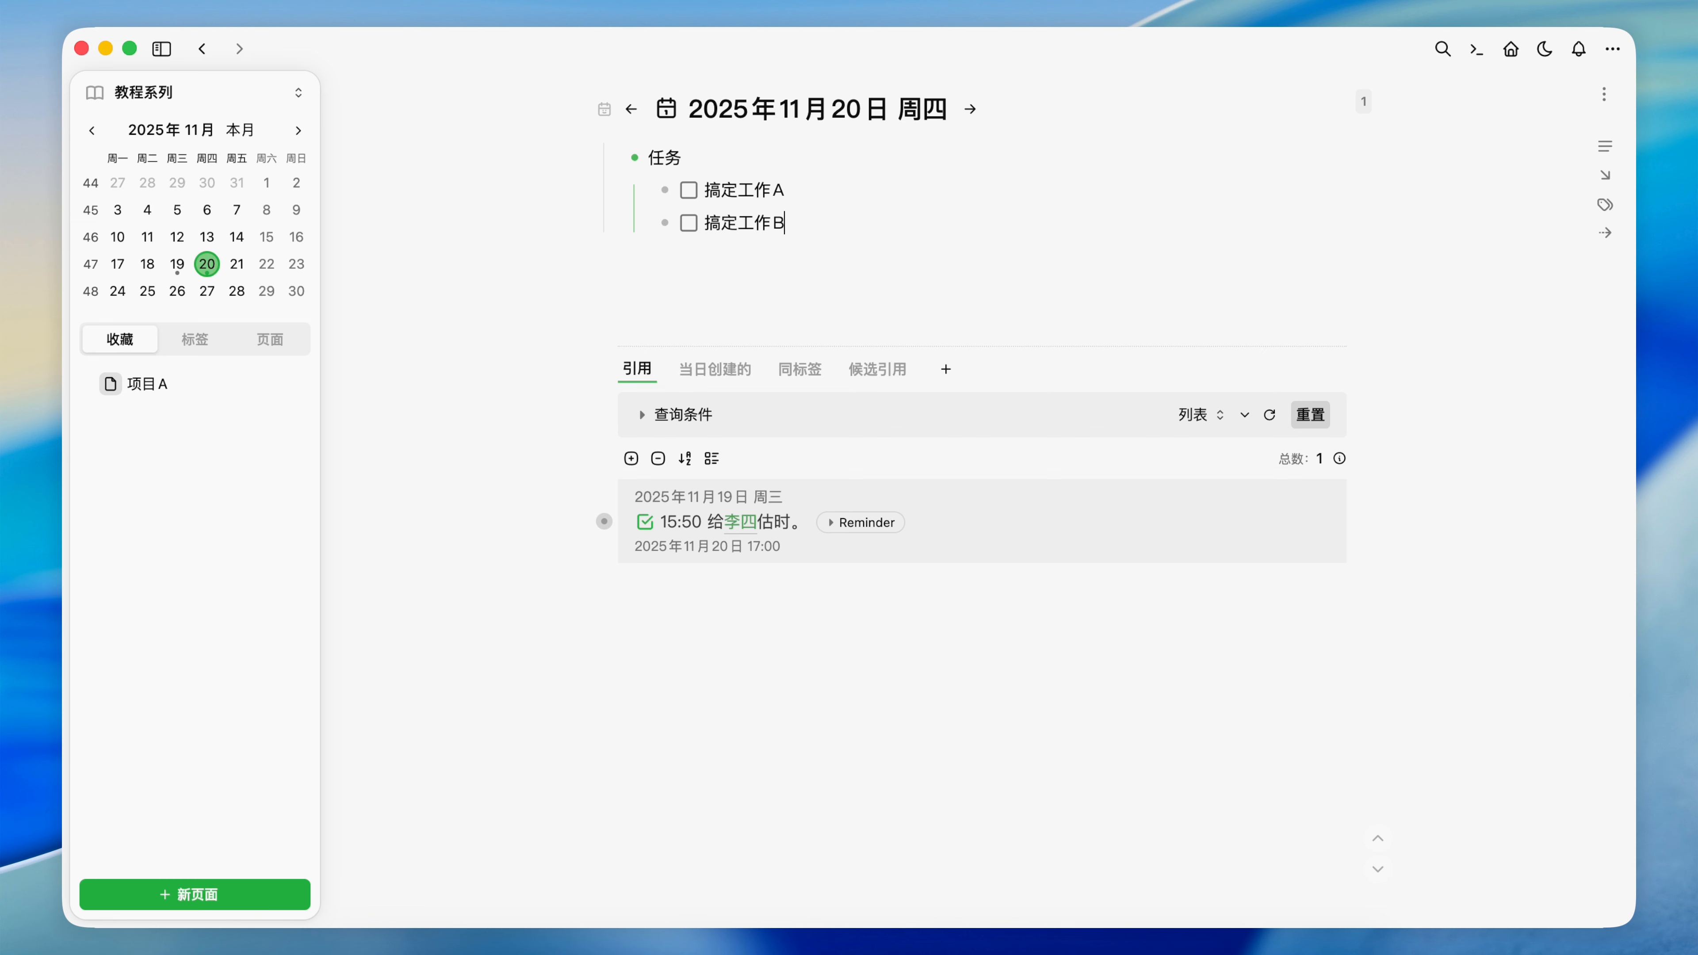
Step: Add a third to-do under 任务 for giving a time estimate (给…估时), inserting a reference to the person's existing page
key(Return)
text(给@李四)
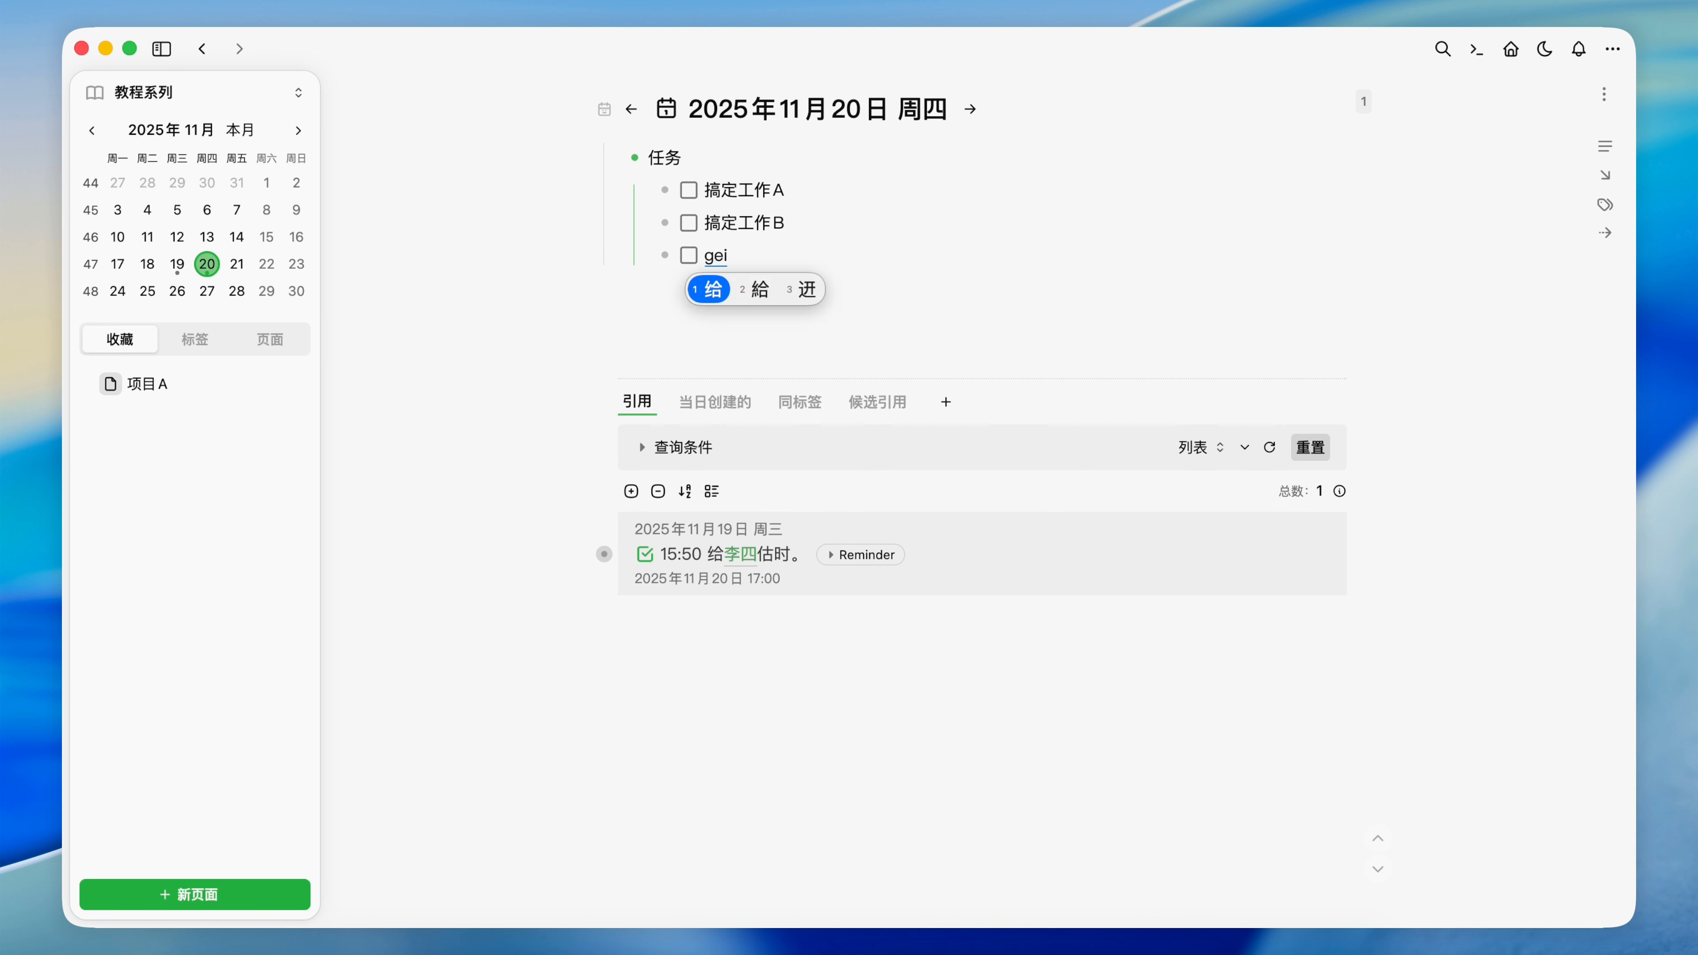
key(Return)
text(估时)
Step: Add a top-level 心情 block beneath the tasks, separated from them by an empty block
key(Return)
key(shift+Tab)
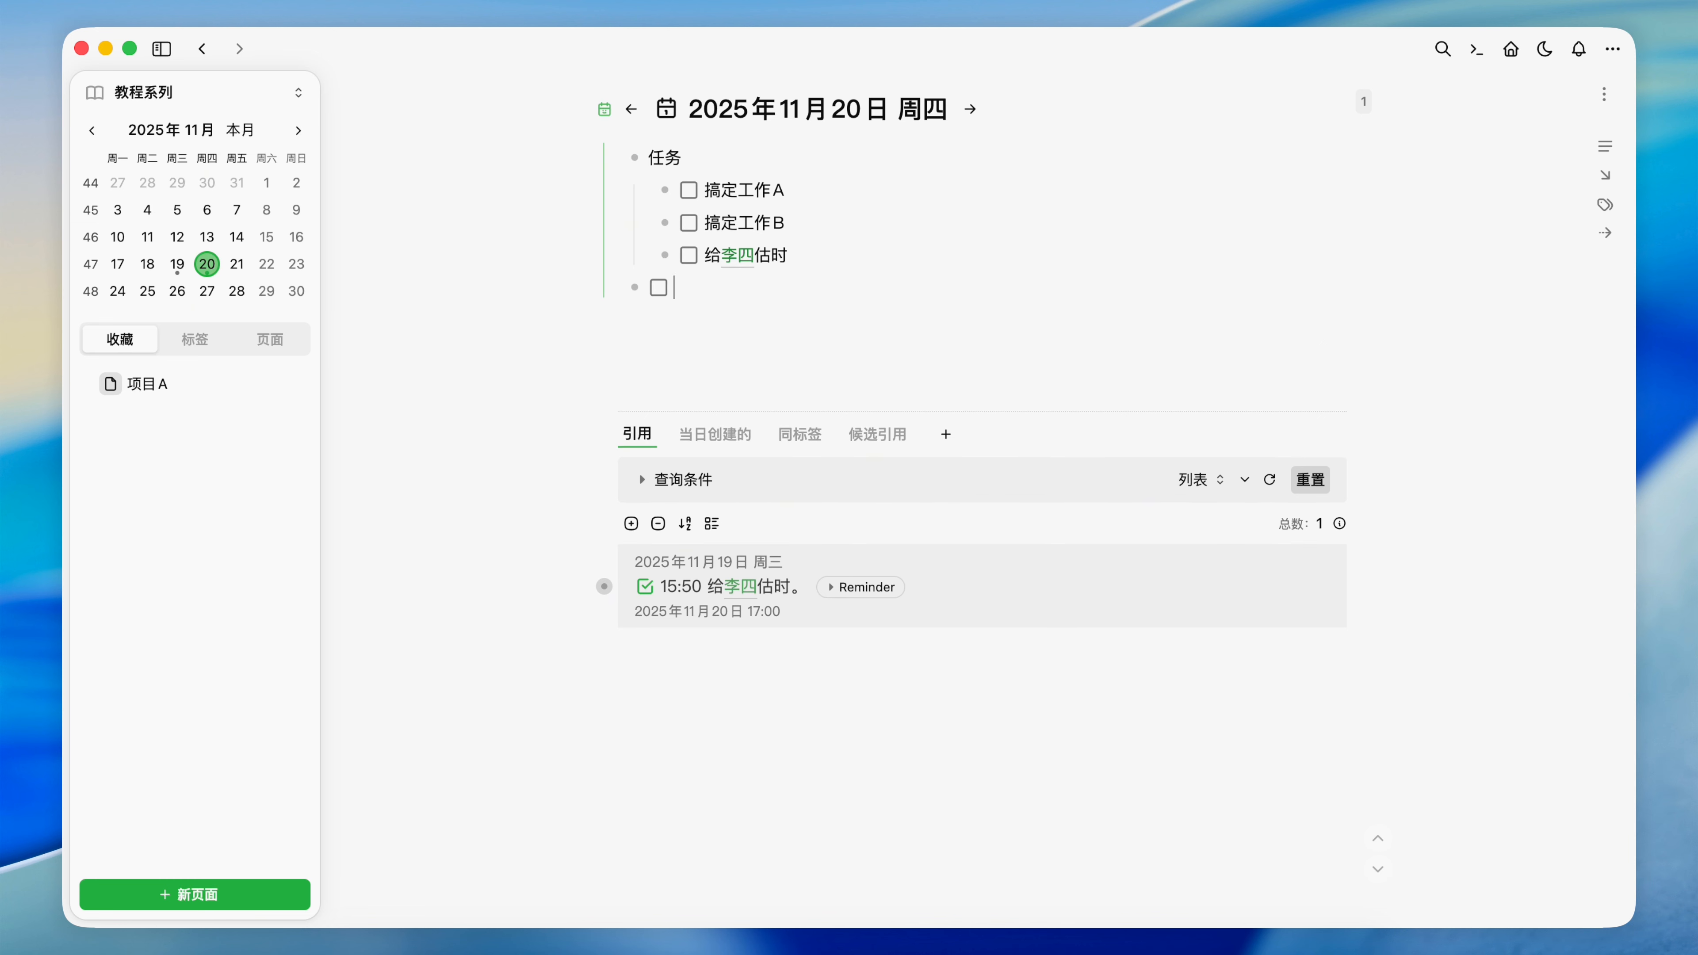
key(Return)
key(Return)
text(心情)
Step: Nest the entry 开会和XX吵了一架，简直无理取闹。 under 心情 and tag it 头大
key(Return)
key(Tab)
text(k开会和XX吵了一架，)
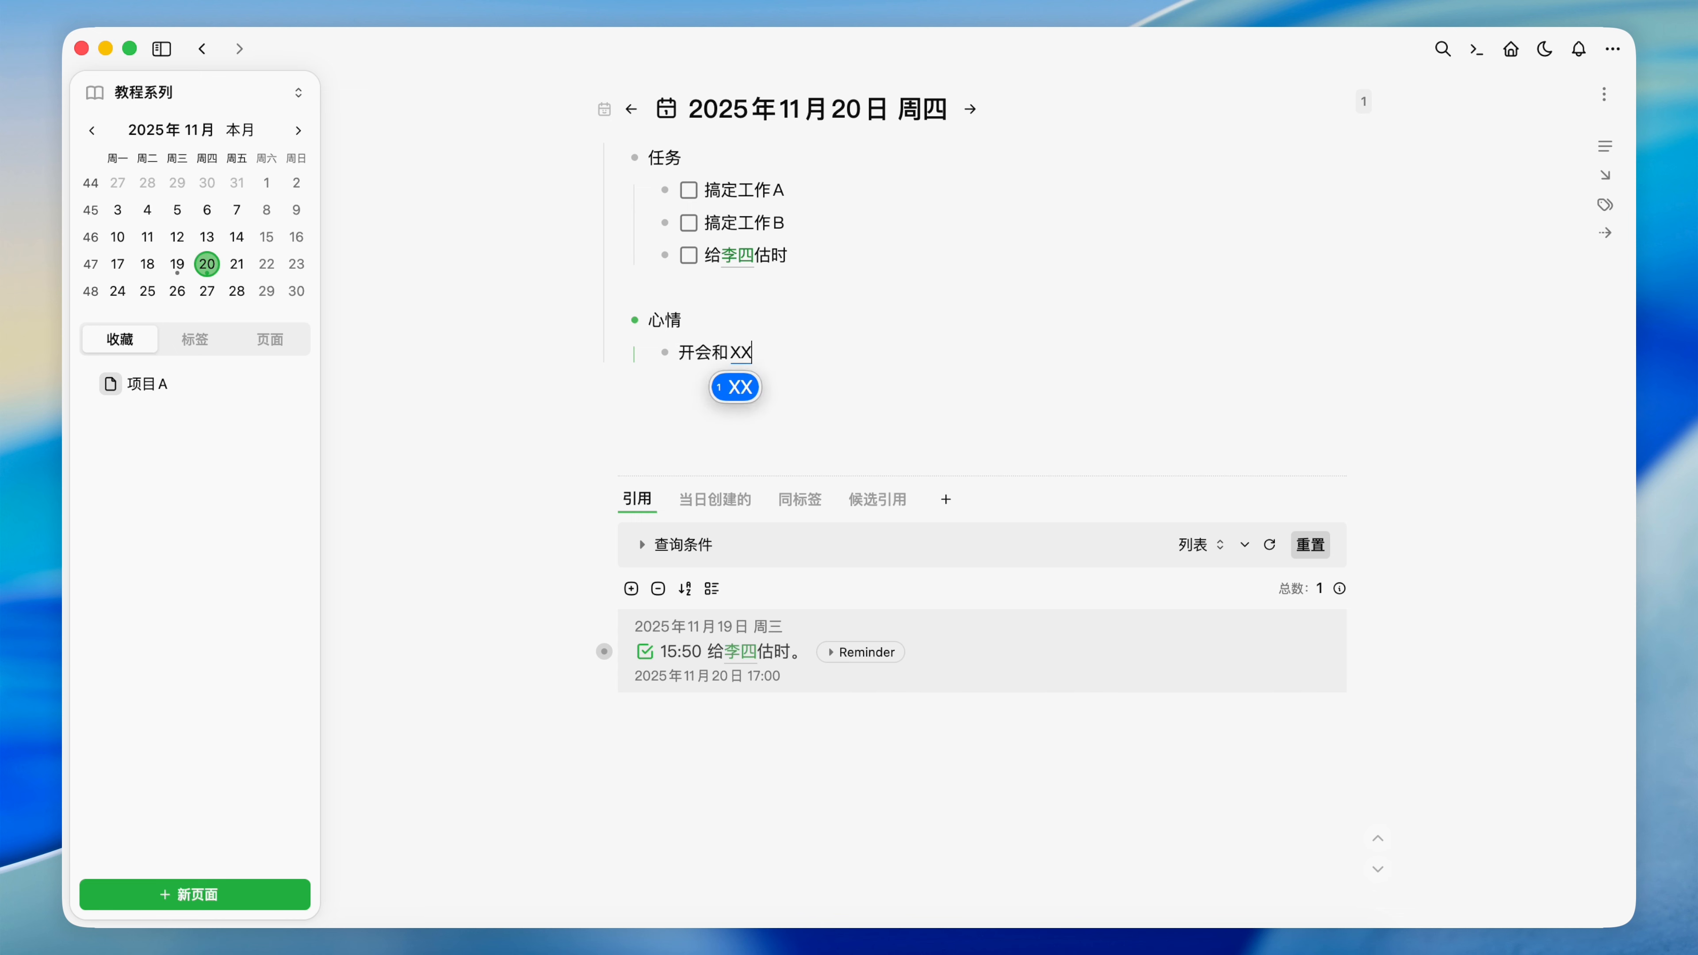
text(简直无理取闹)
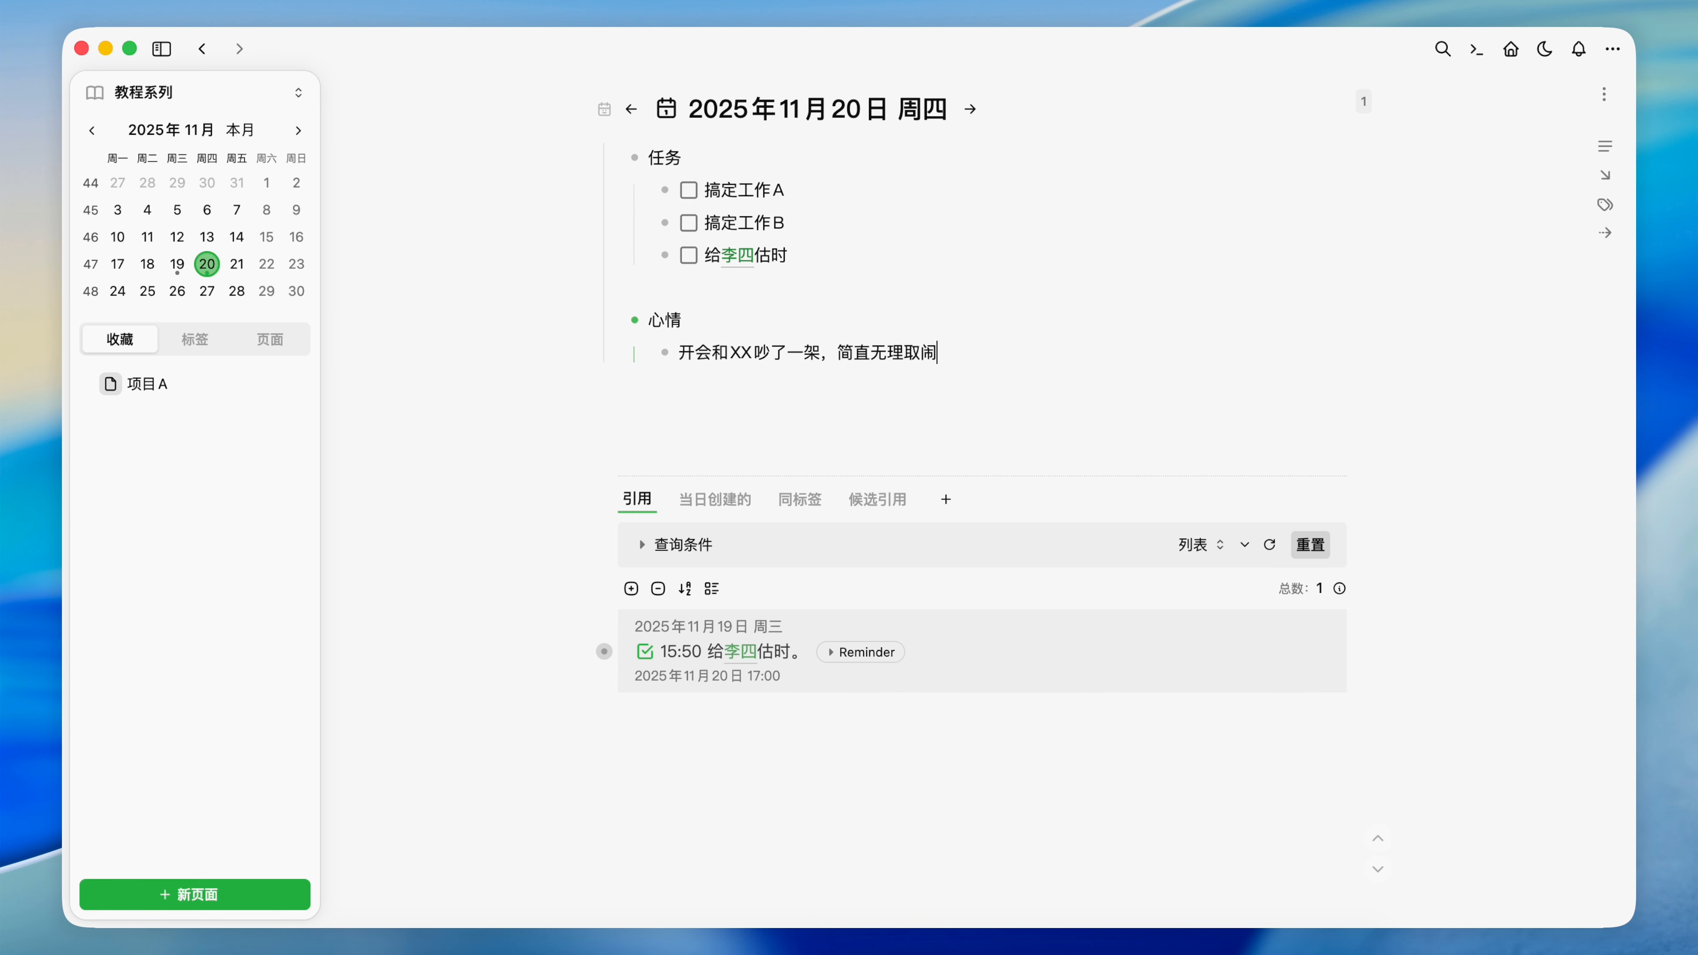
text(。#头大)
key(Return)
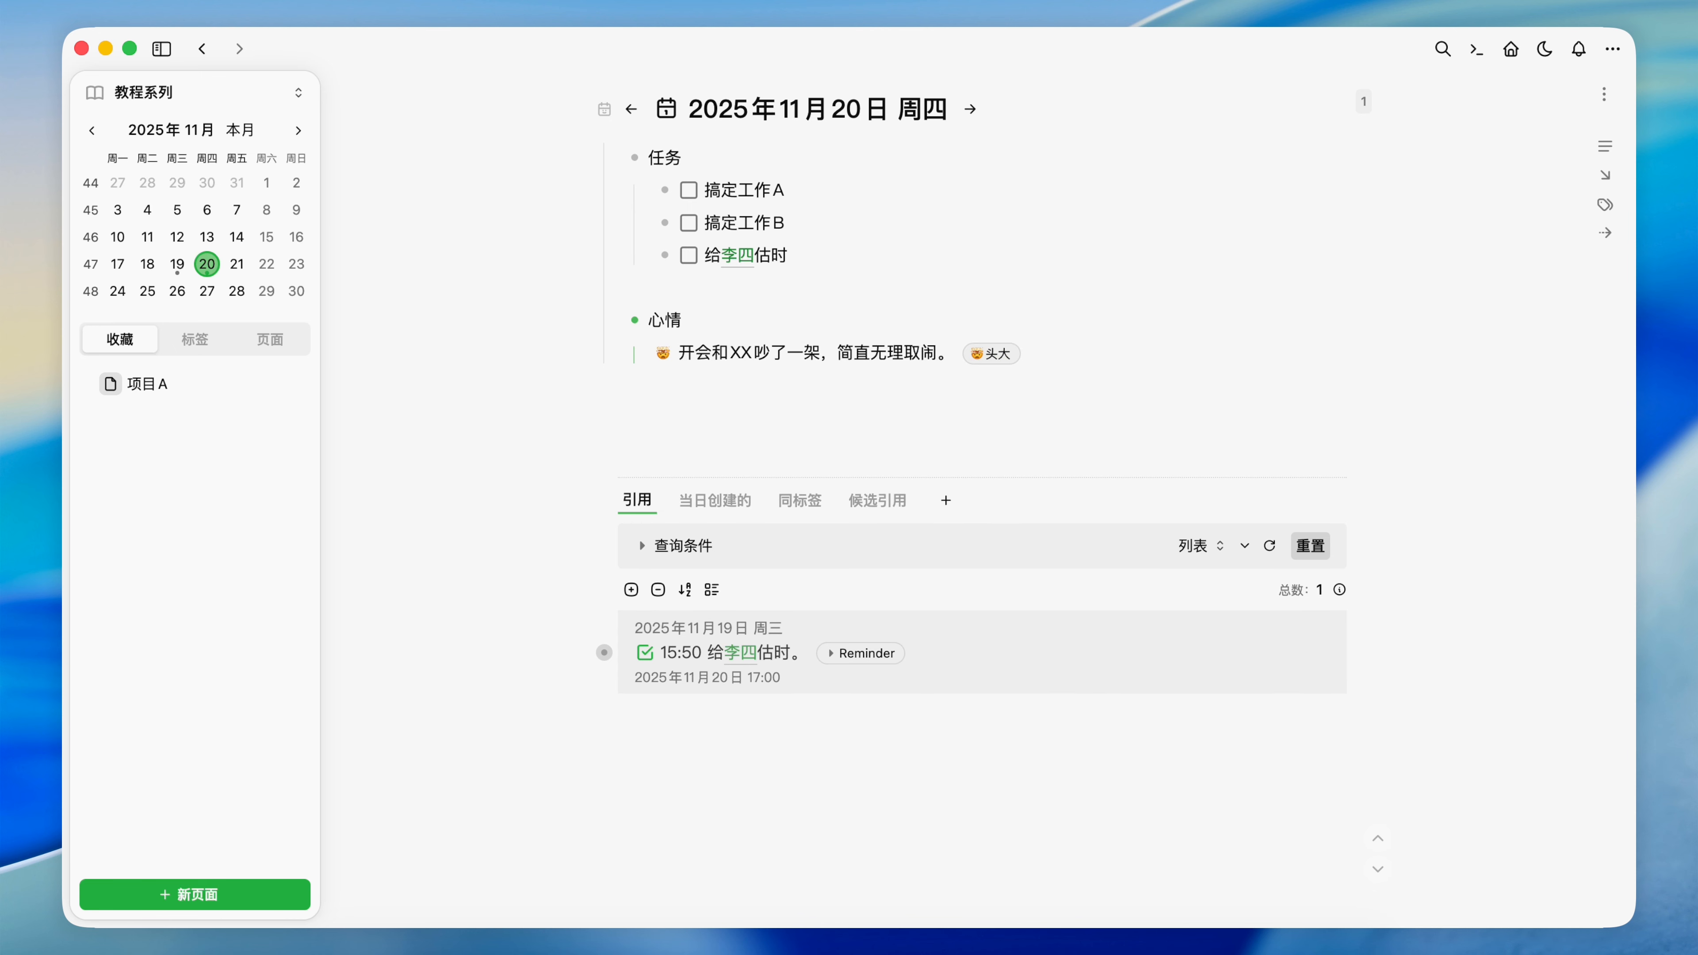
Step: Add another top-level block named 其它 below the 心情 section
click(722, 416)
text(其它)
key(Return)
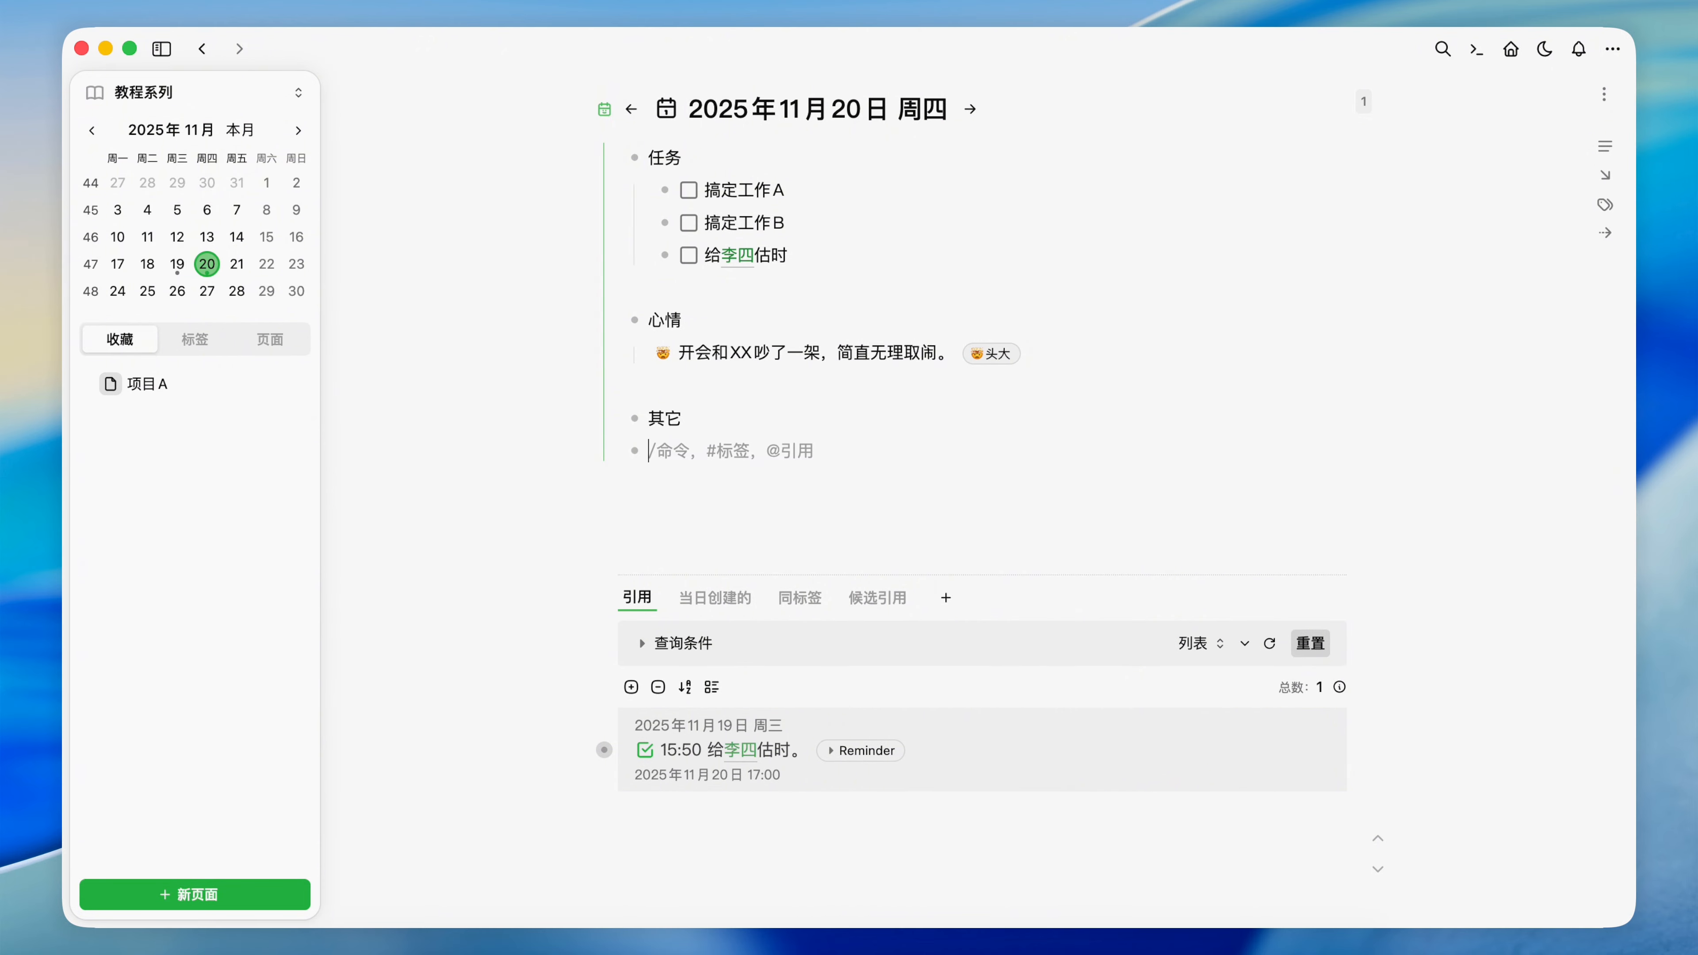
Step: Nest the entry 跟的影视剧出新了，抓紧看。 under 其它 and tag it 嘿嘿
text(跟的xin)
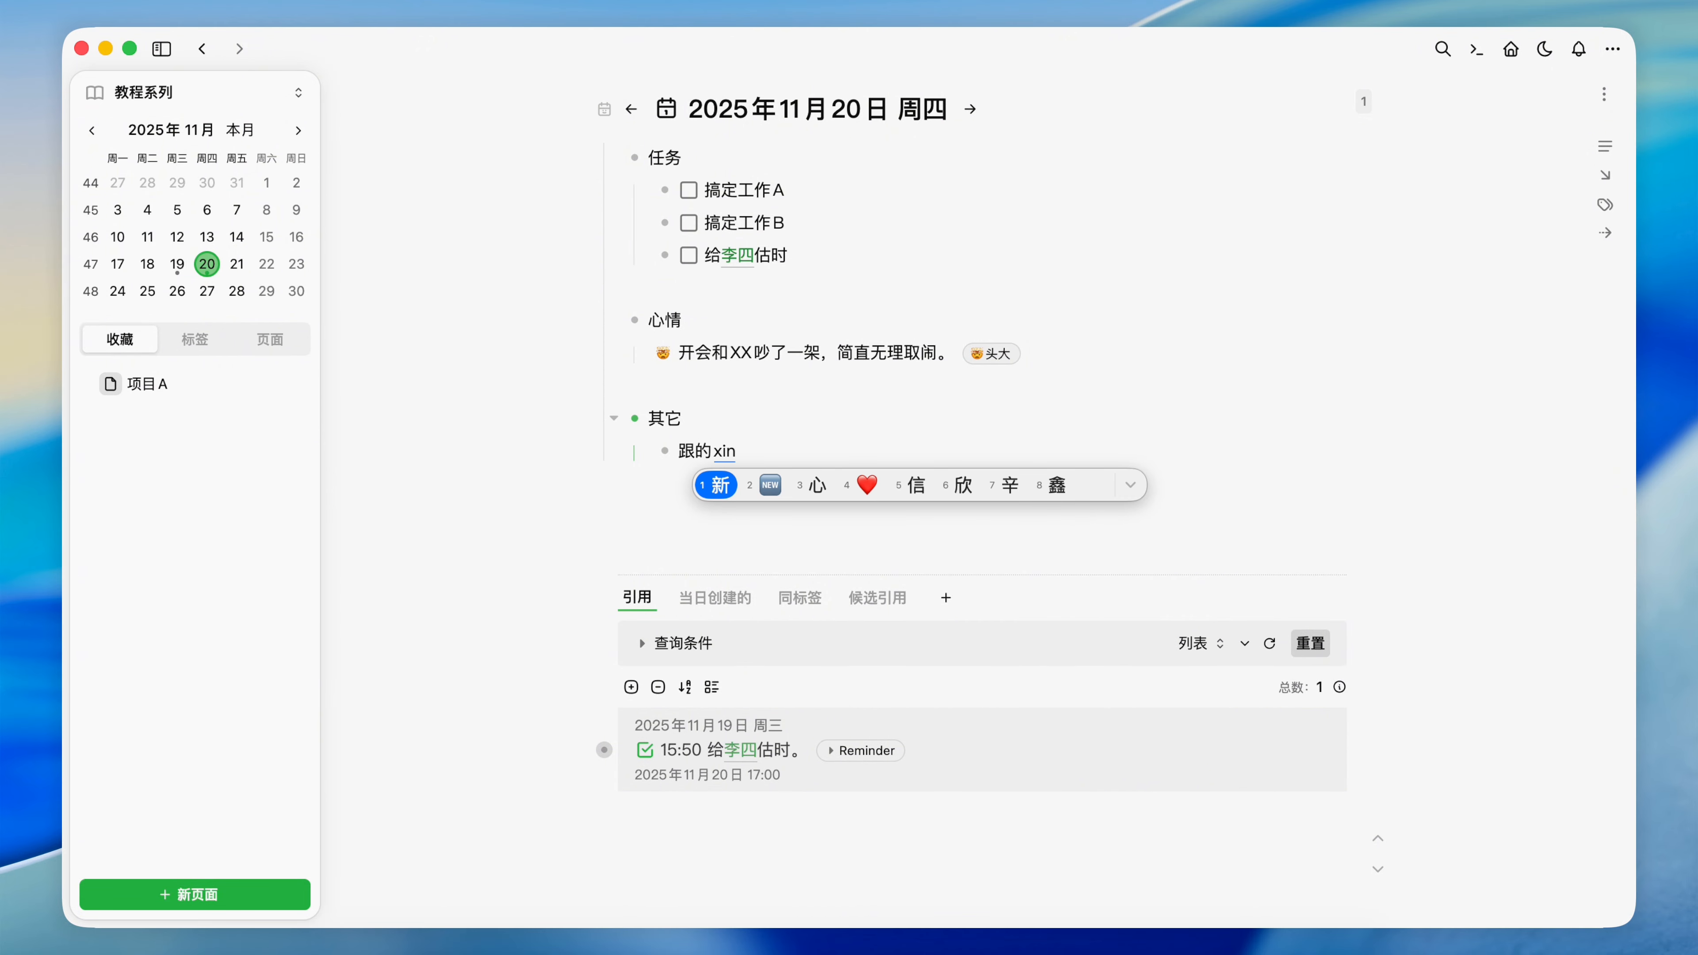
key(BackSpace)
key(BackSpace)
key(BackSpace)
text(yingshiju)
key(space)
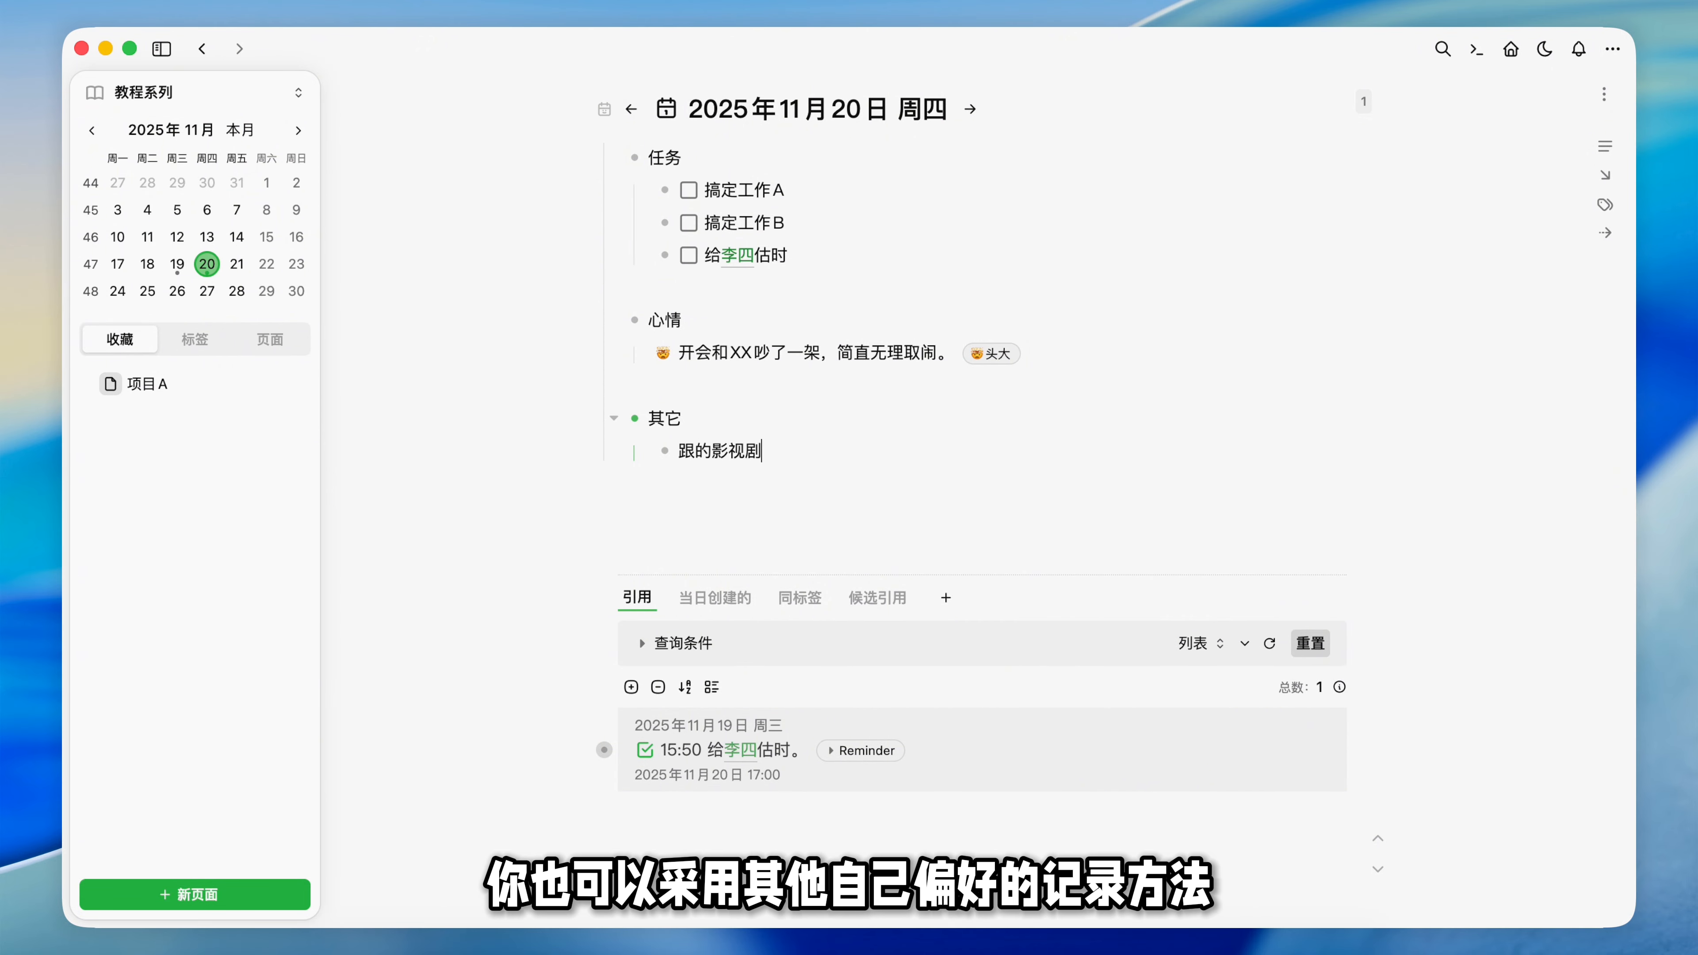
text(chuxin)
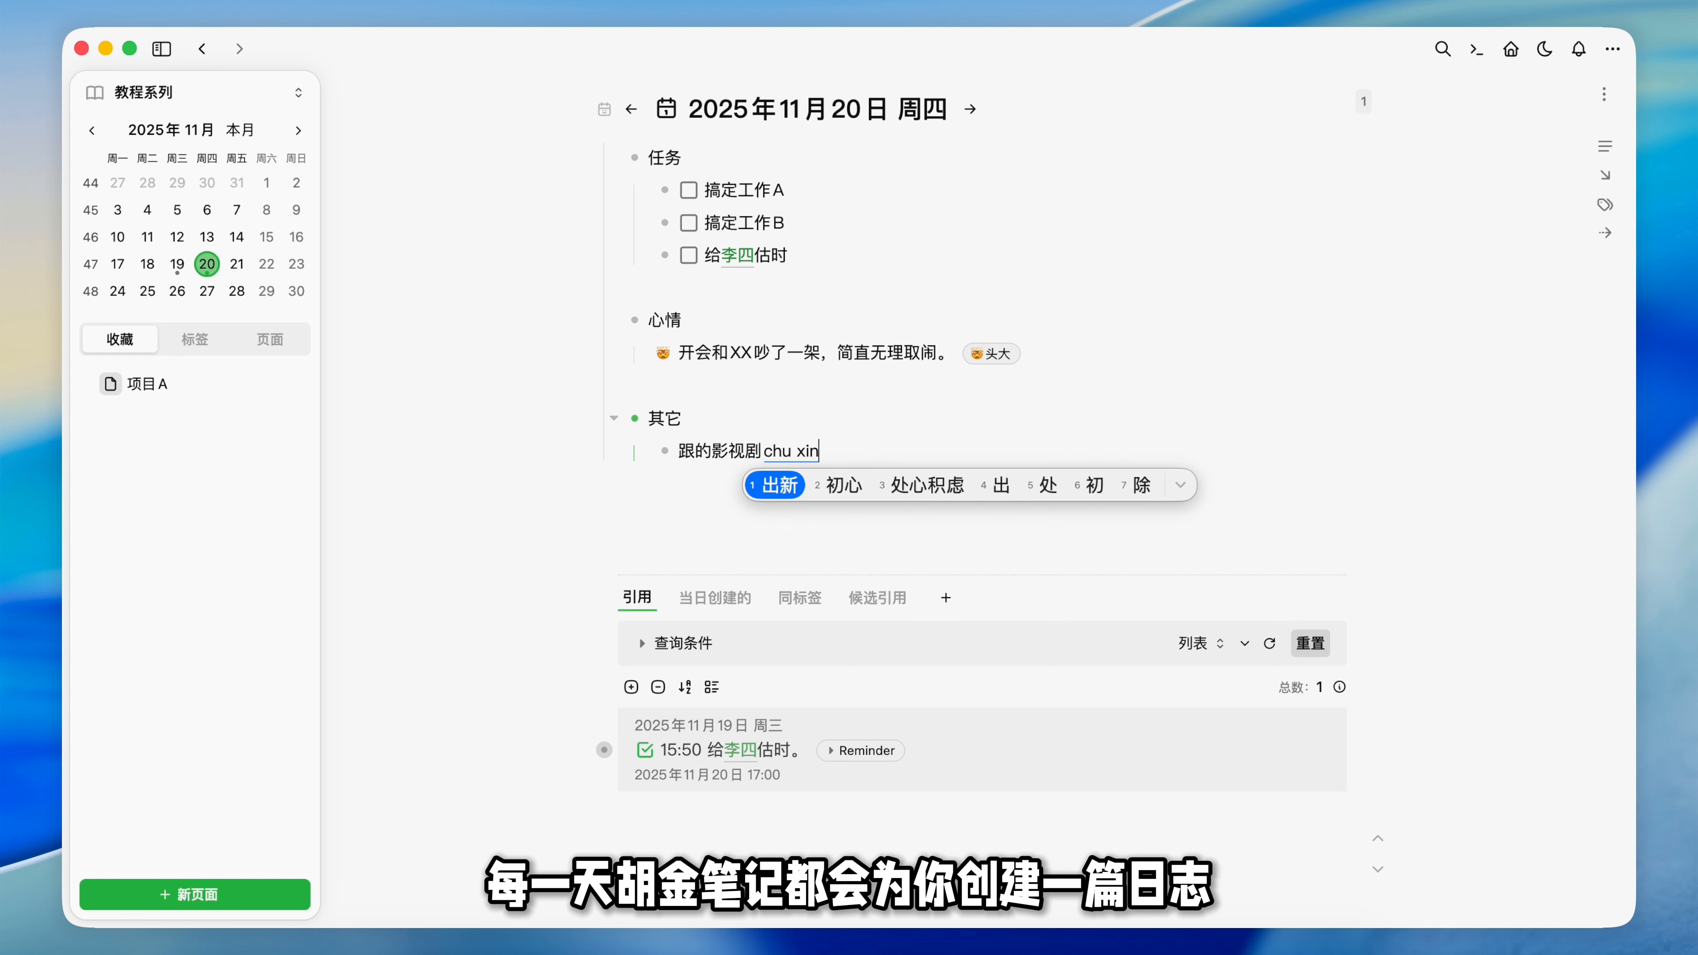
key(space)
text(le)
key(space)
text(抓紧看)
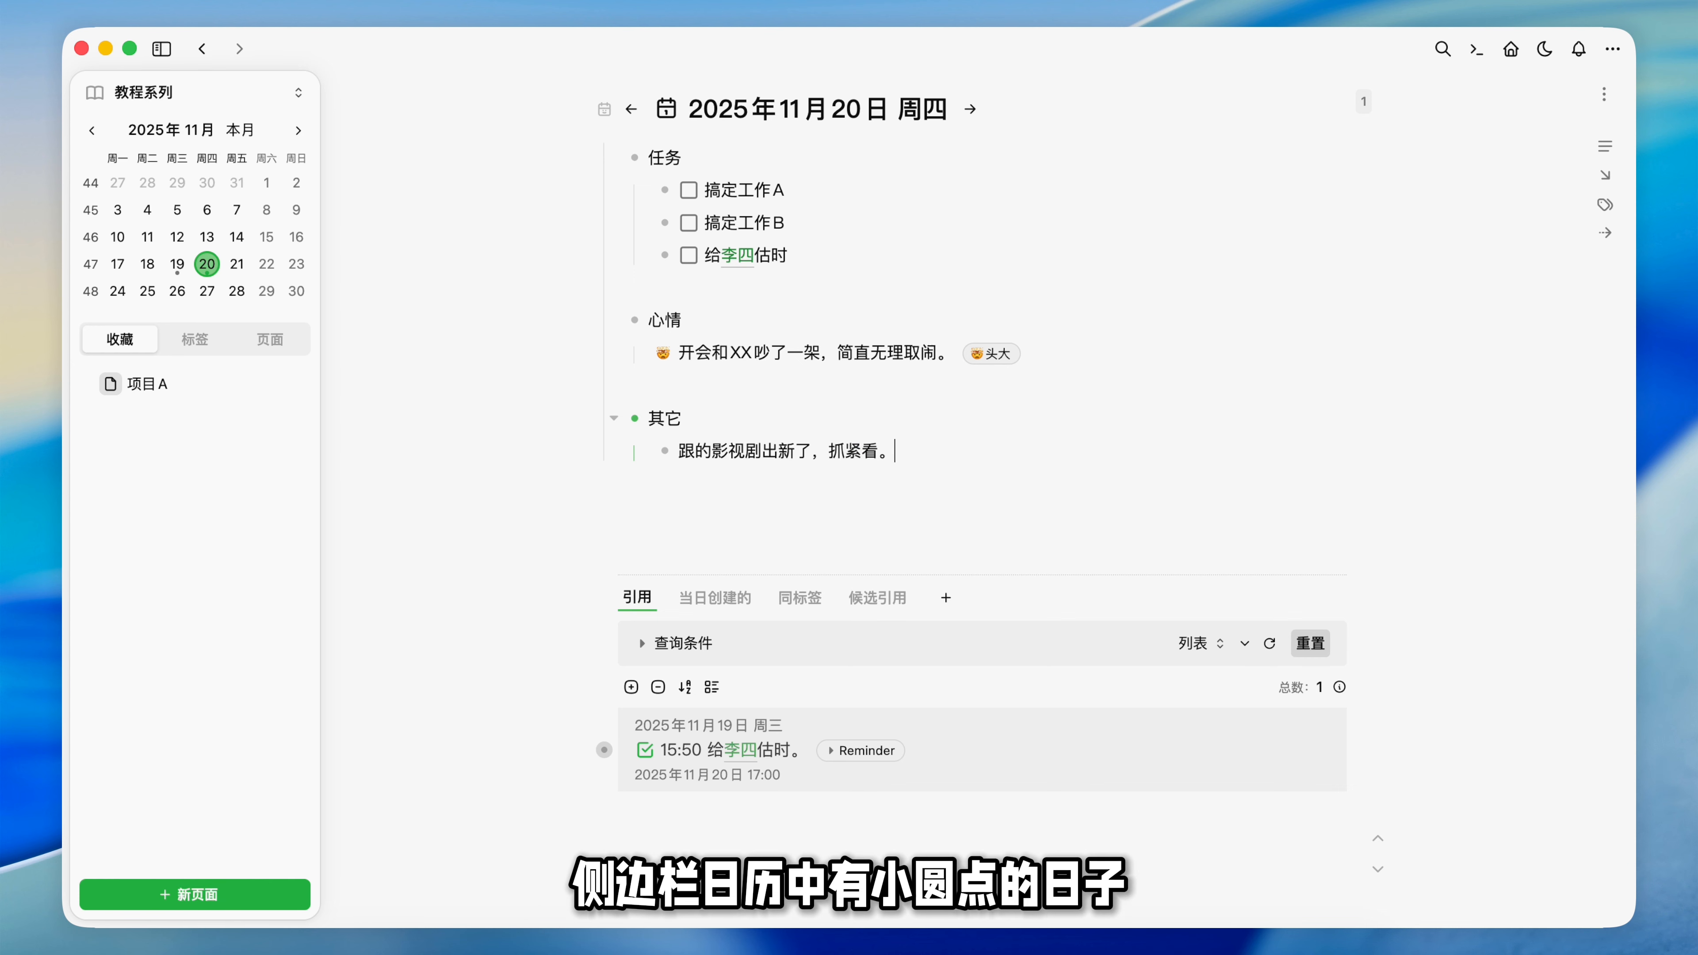
text(。#嘿嘿)
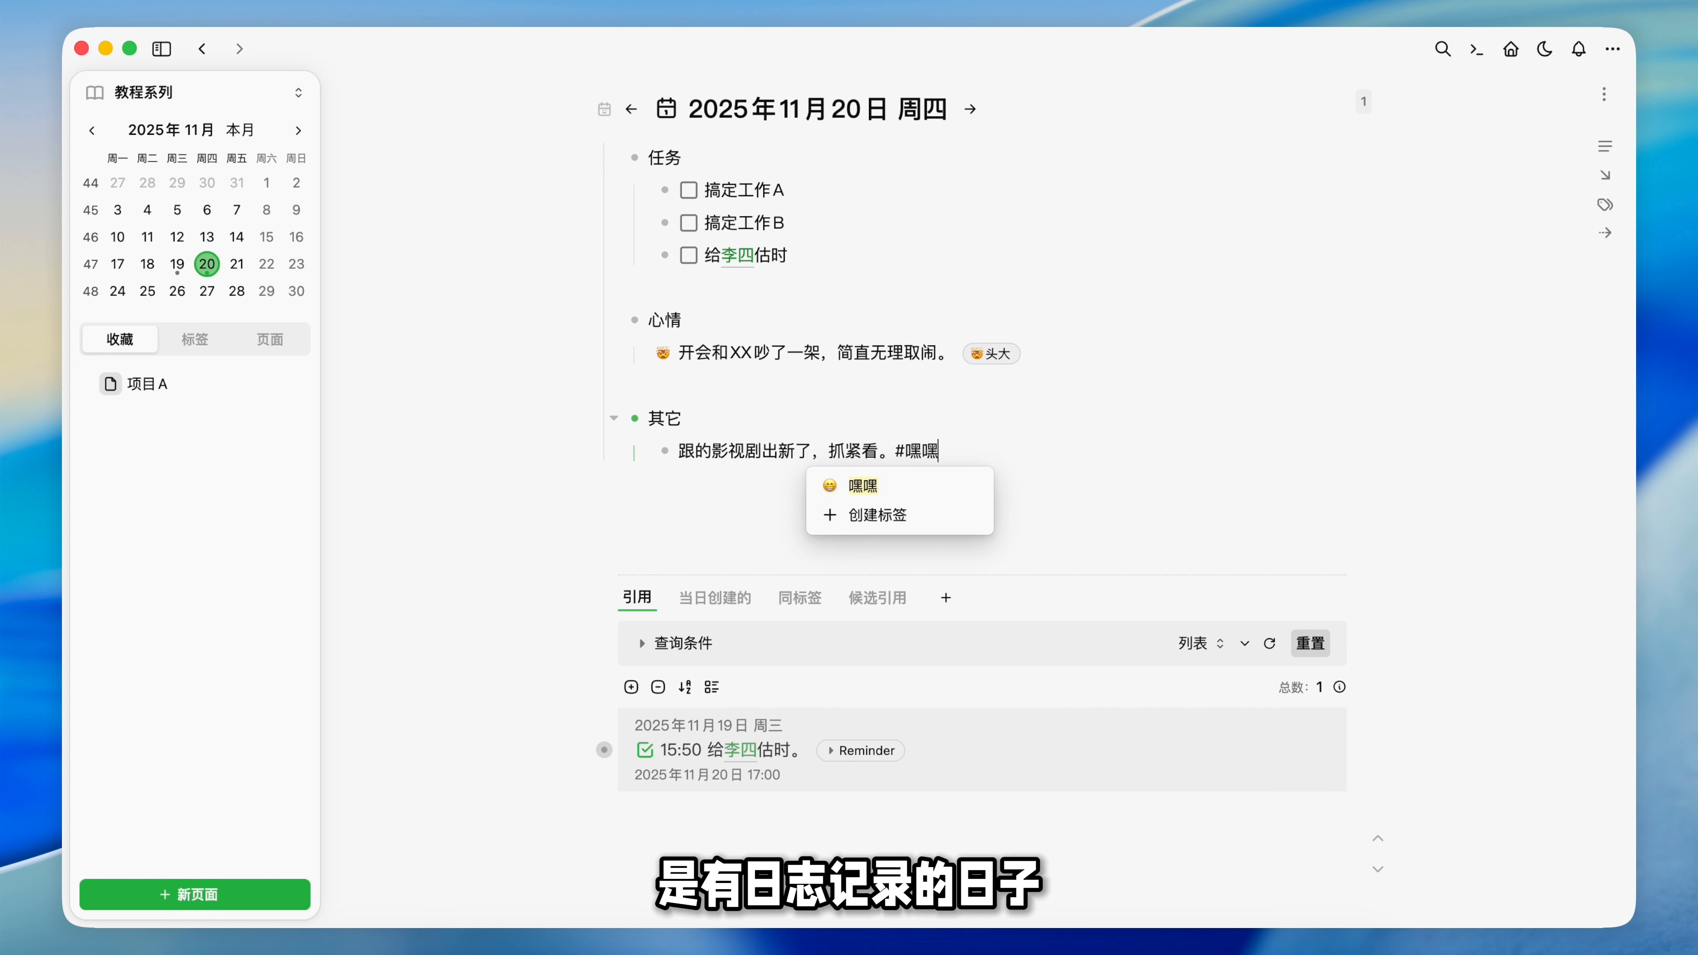
key(Return)
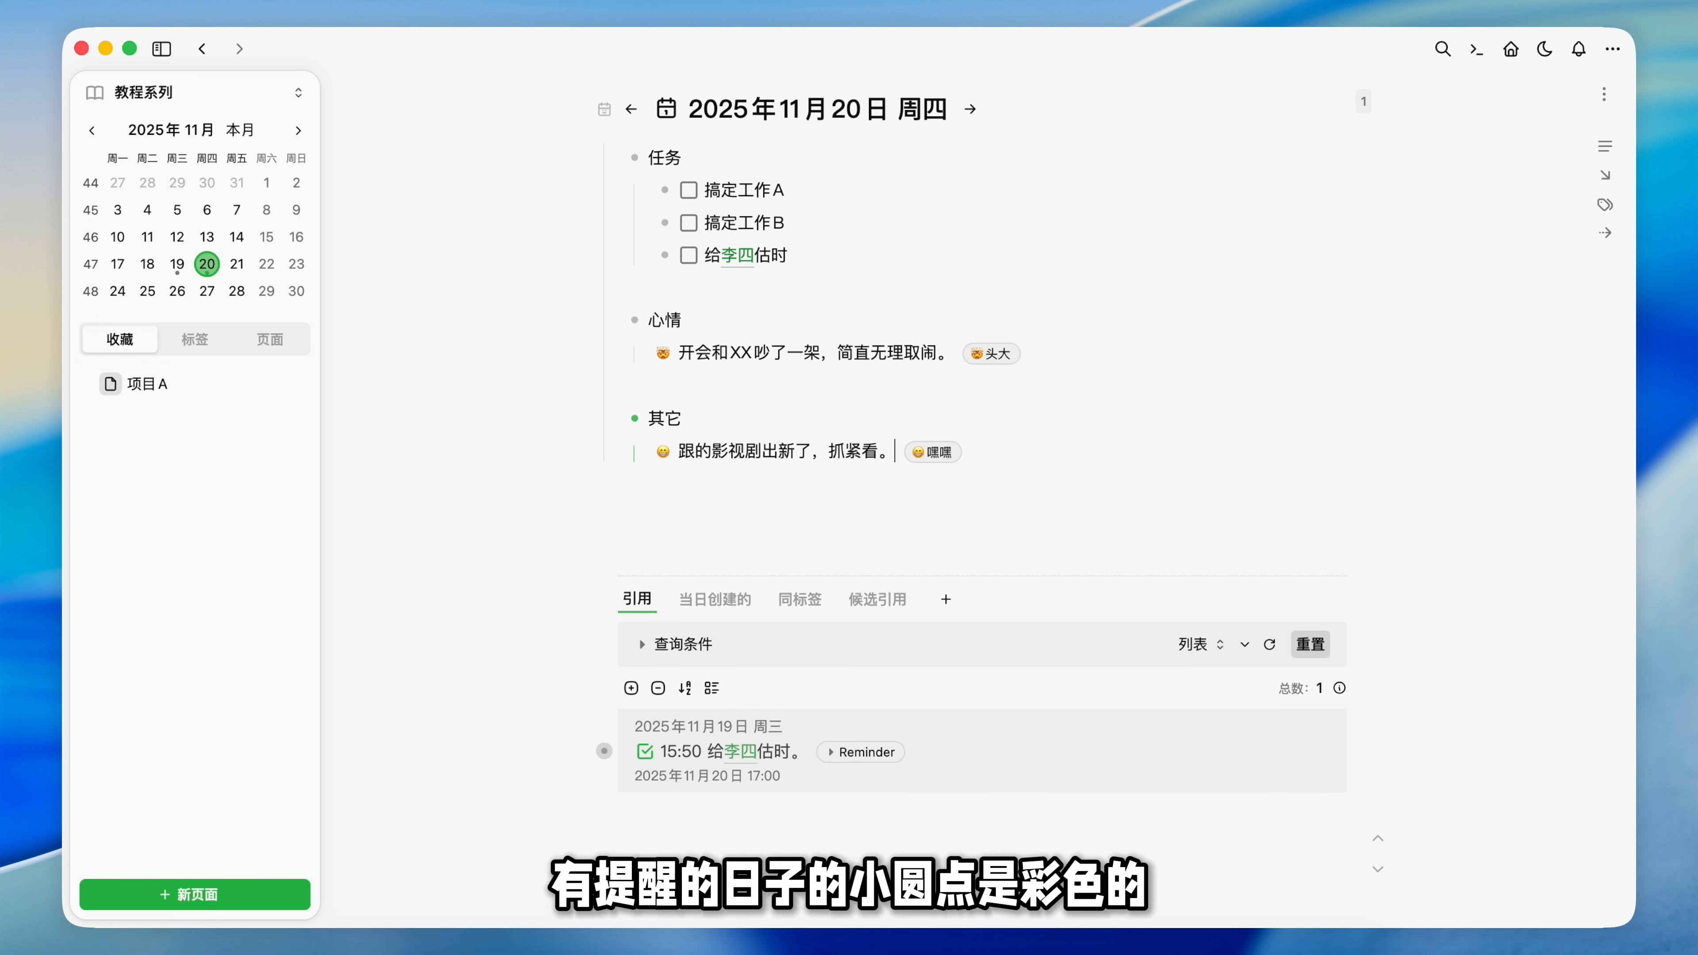